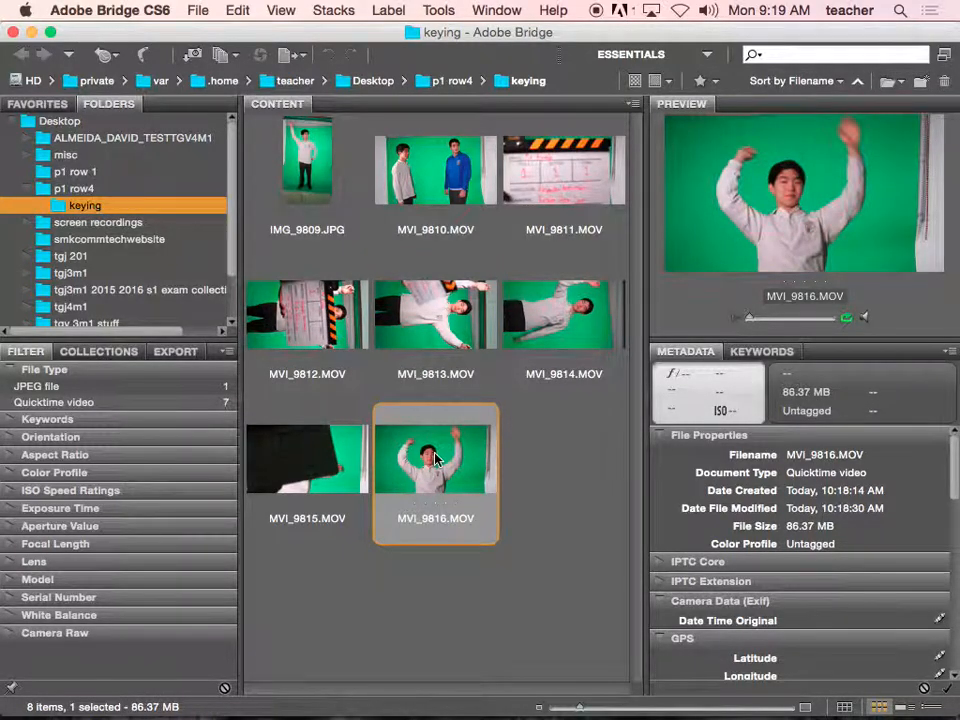
- Preview the MVI_9810.MOV green-screen clip in the keying folder
{"action": "left_click", "coordinate": [422, 175]}
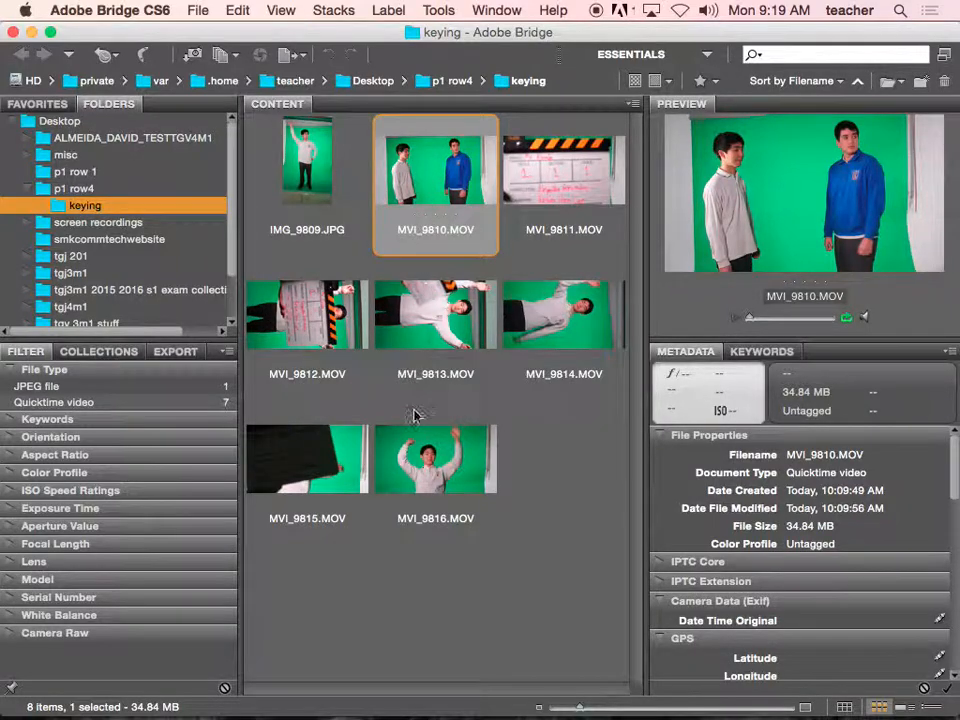
{"action": "left_click", "coordinate": [360, 480]}
{"action": "left_click", "coordinate": [435, 180]}
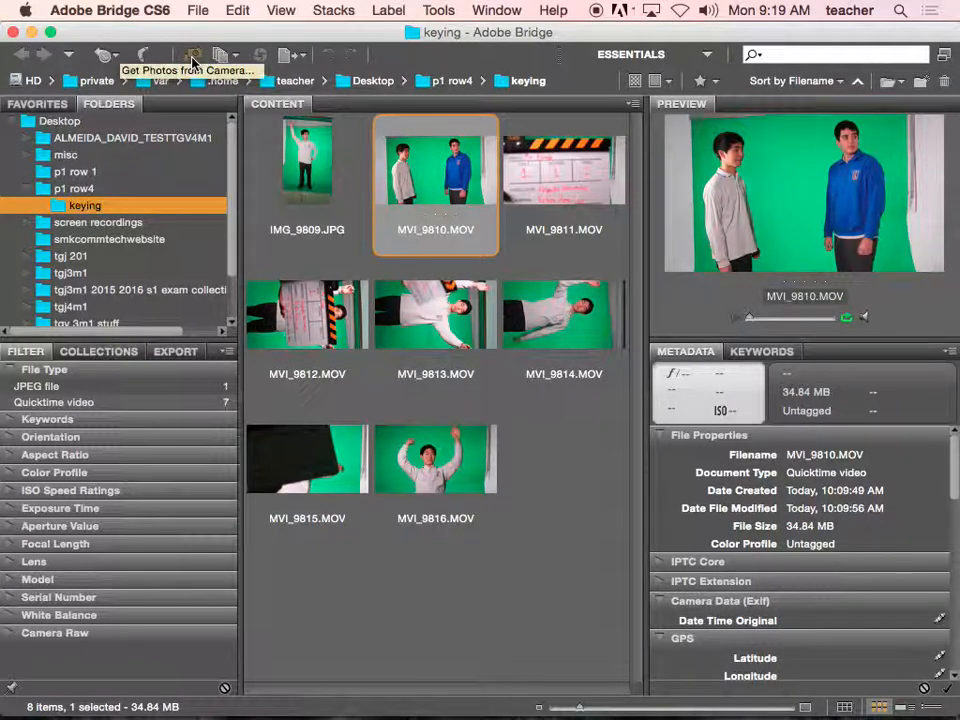
{"action": "left_click", "coordinate": [193, 57]}
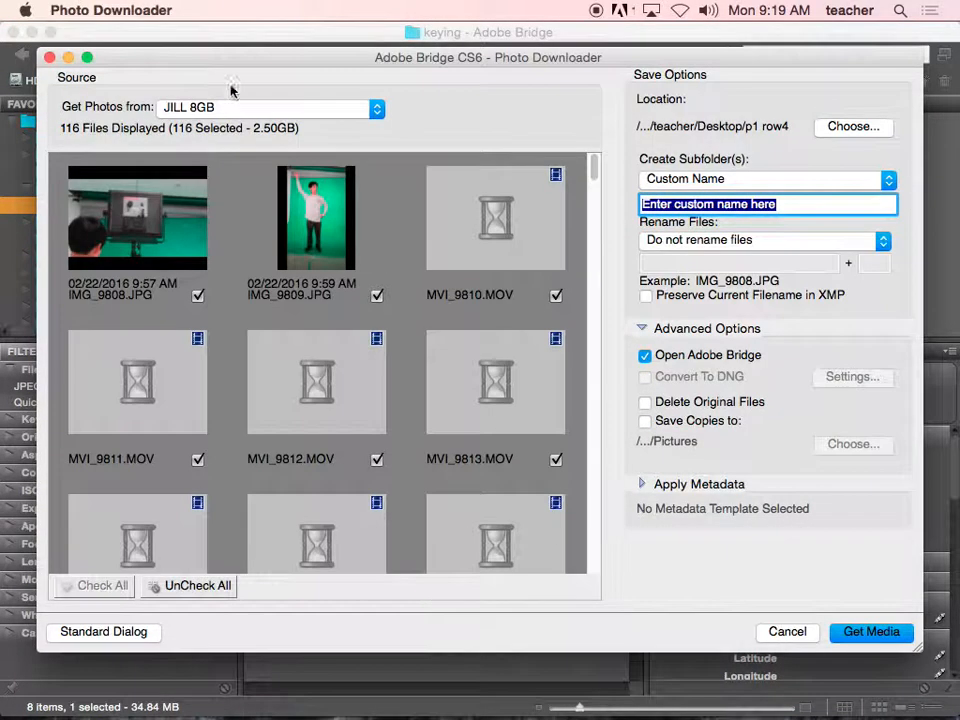
{"action": "left_click", "coordinate": [195, 586]}
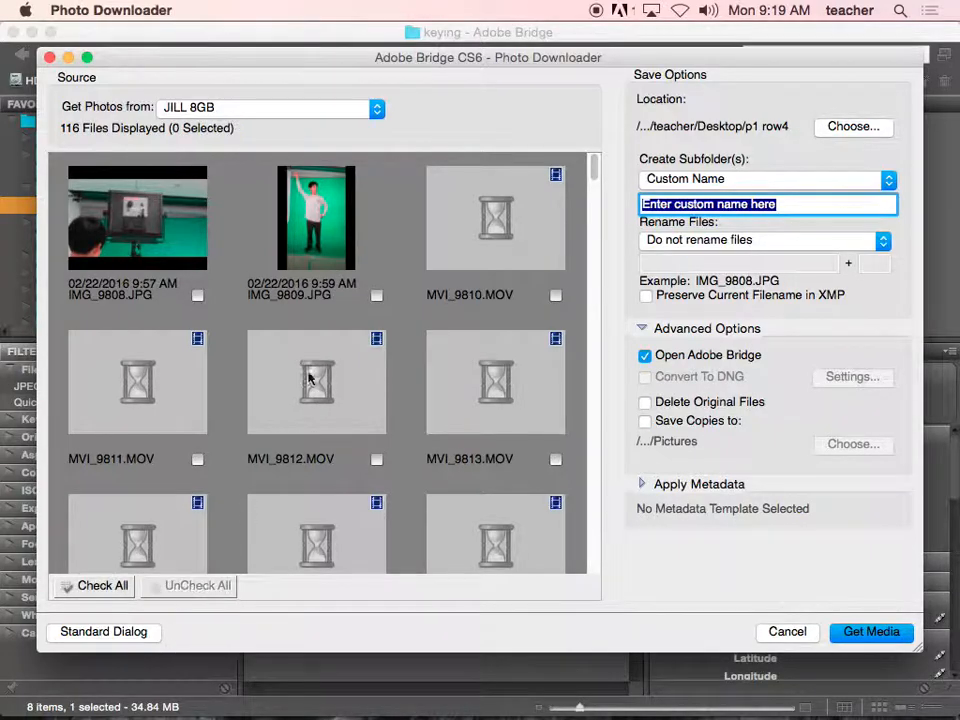
{"action": "left_click", "coordinate": [377, 296]}
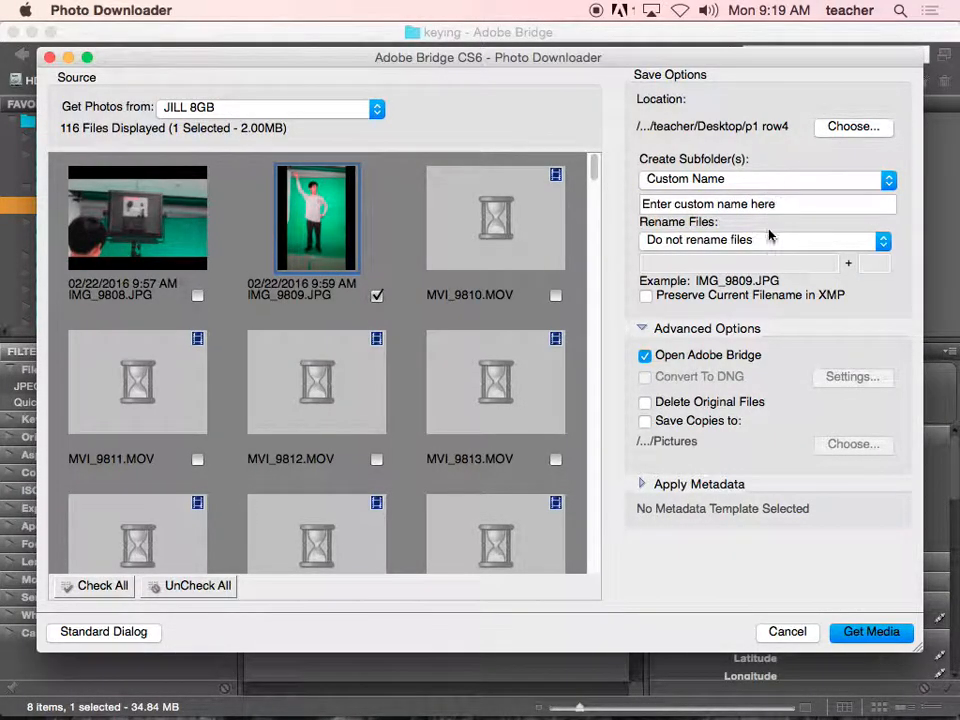
{"action": "left_click", "coordinate": [787, 632]}
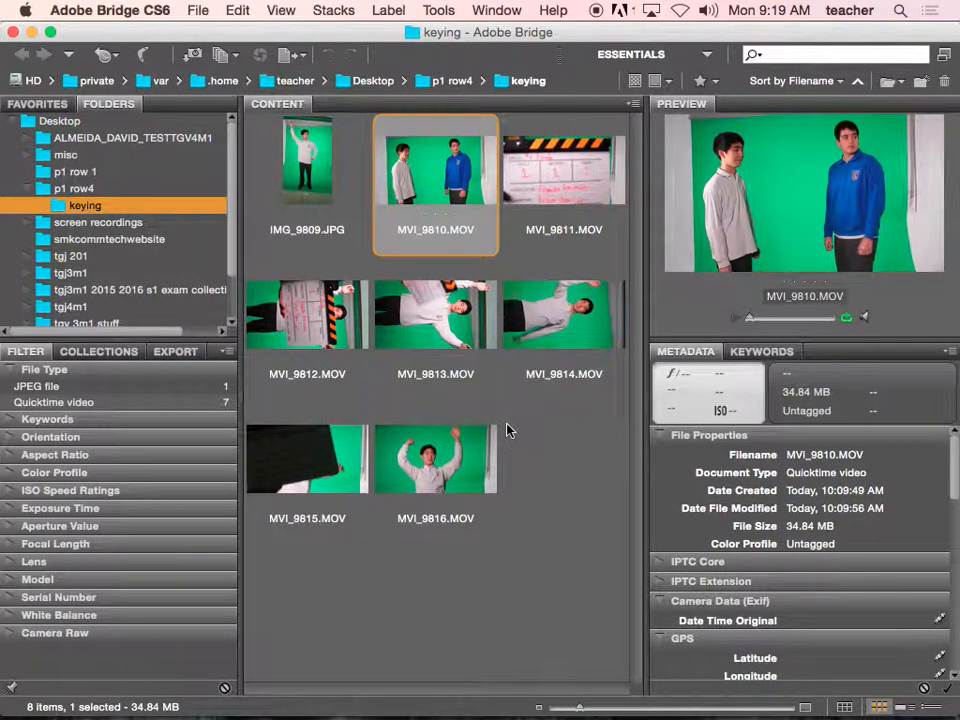
- Move the Bridge window aside and switch to After Effects with its empty project ready
{"action": "left_click_drag", "start_coordinate": [287, 33], "coordinate": [498, 69]}
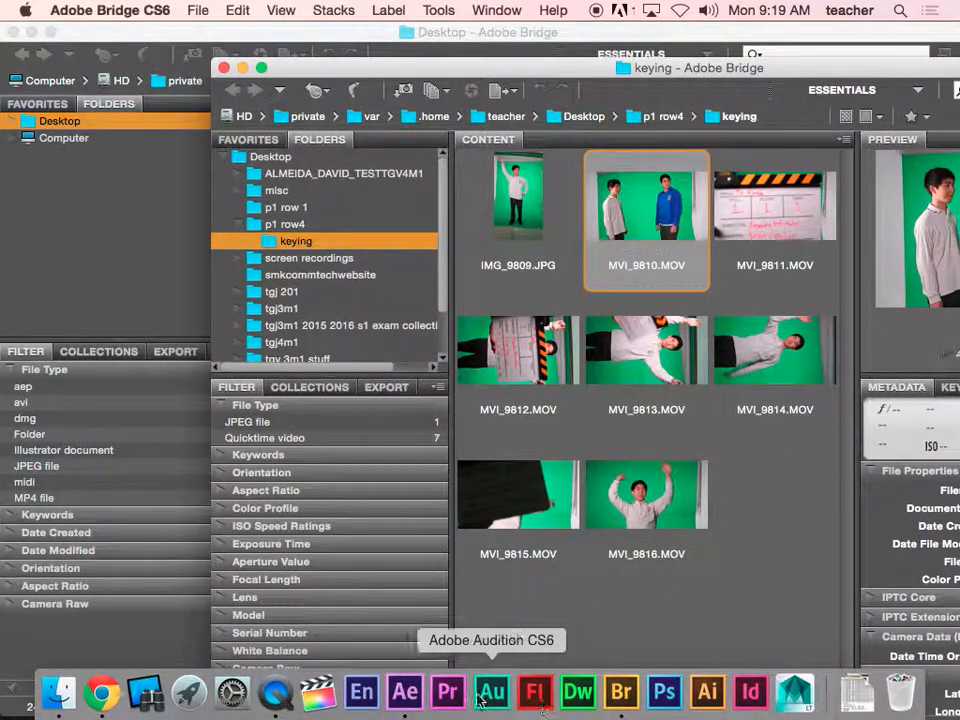
{"action": "left_click", "coordinate": [410, 693]}
{"action": "left_click", "coordinate": [549, 324]}
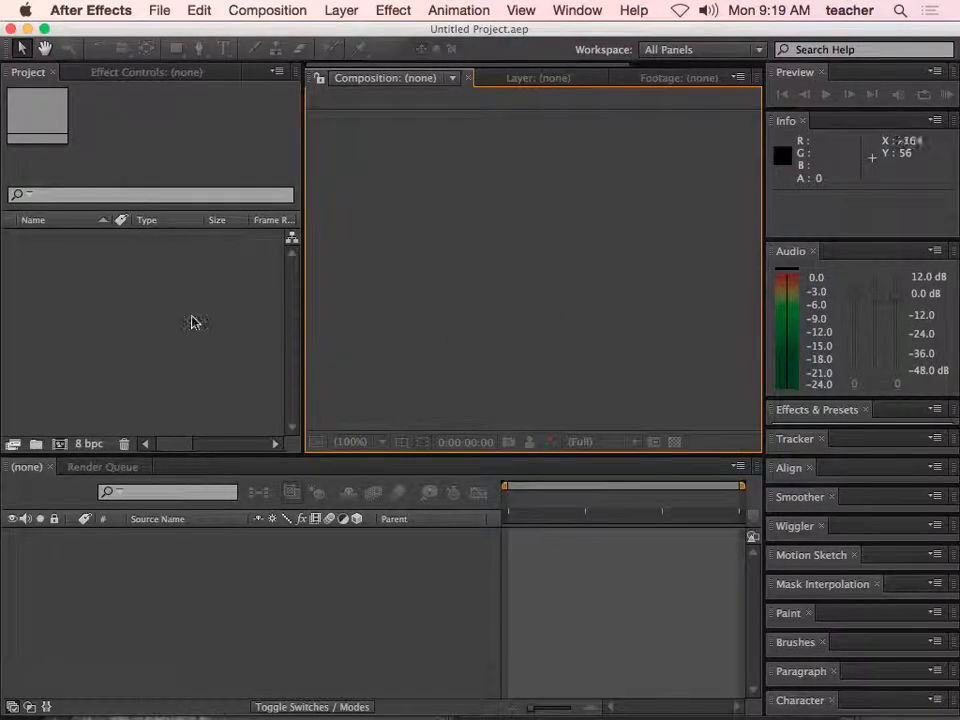
- Import MVI_9810.MOV as footage from the keying folder inside p1 row4 on the Desktop
{"action": "double_click", "coordinate": [141, 325]}
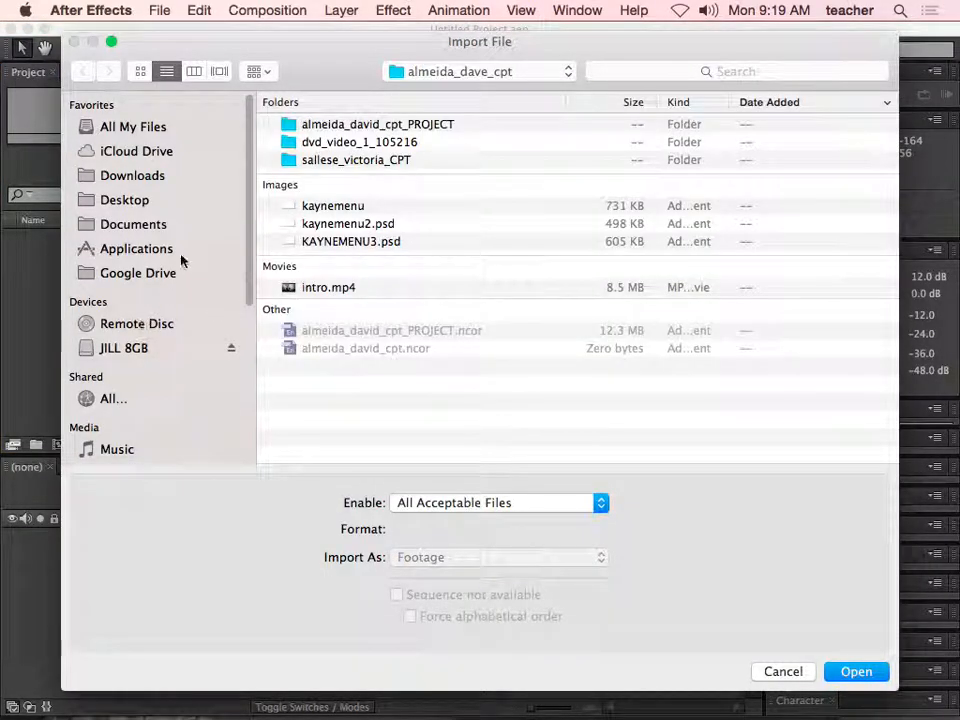
{"action": "left_click", "coordinate": [124, 203]}
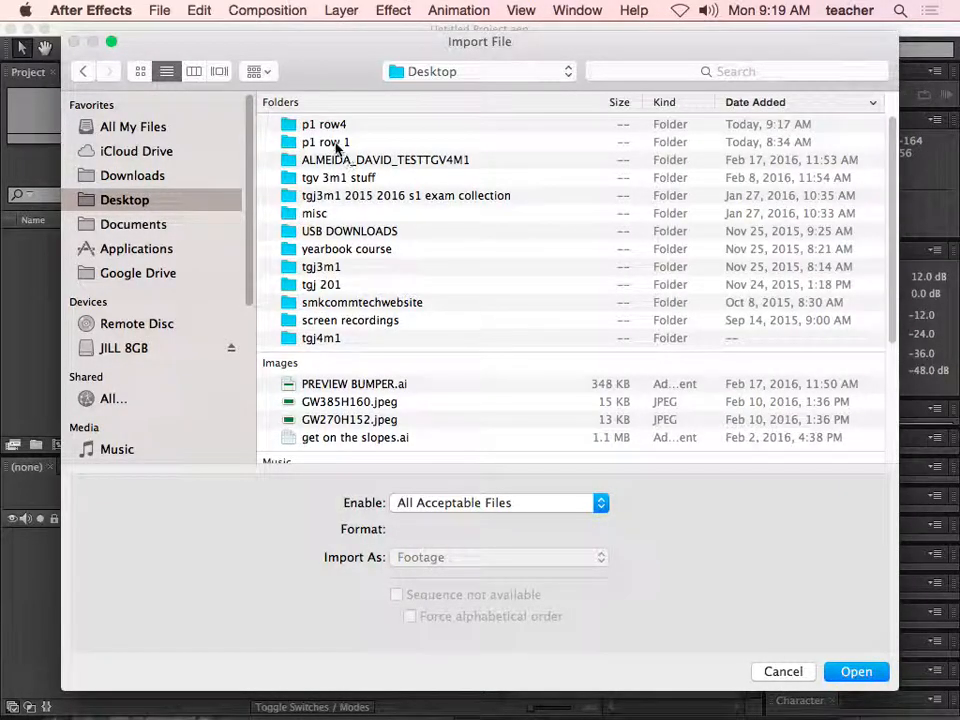
{"action": "double_click", "coordinate": [337, 126]}
{"action": "double_click", "coordinate": [328, 126]}
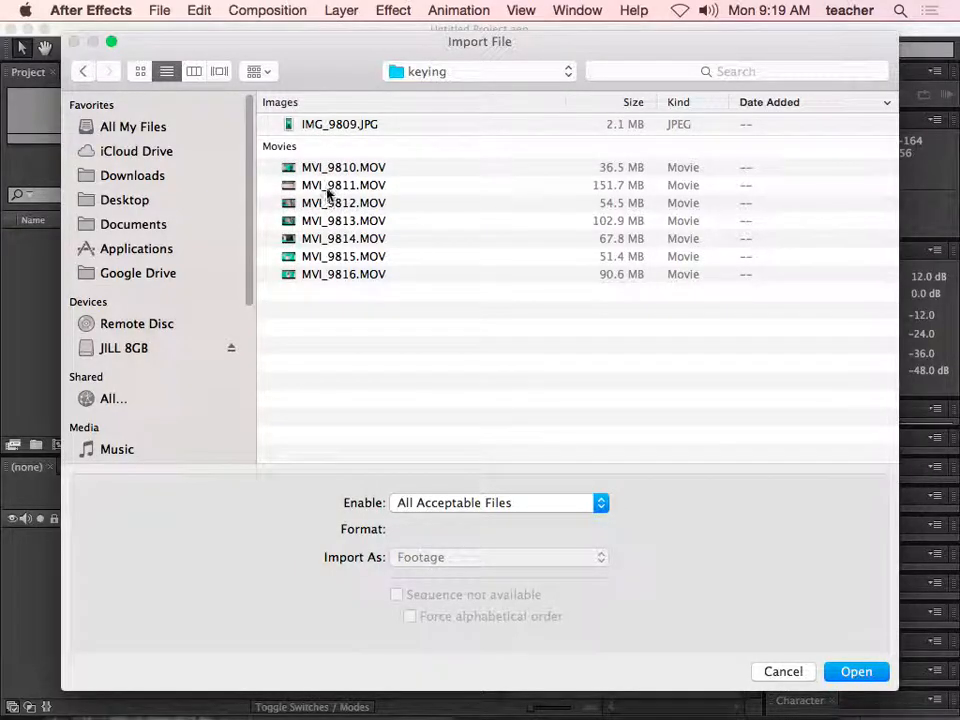
{"action": "left_click", "coordinate": [330, 169]}
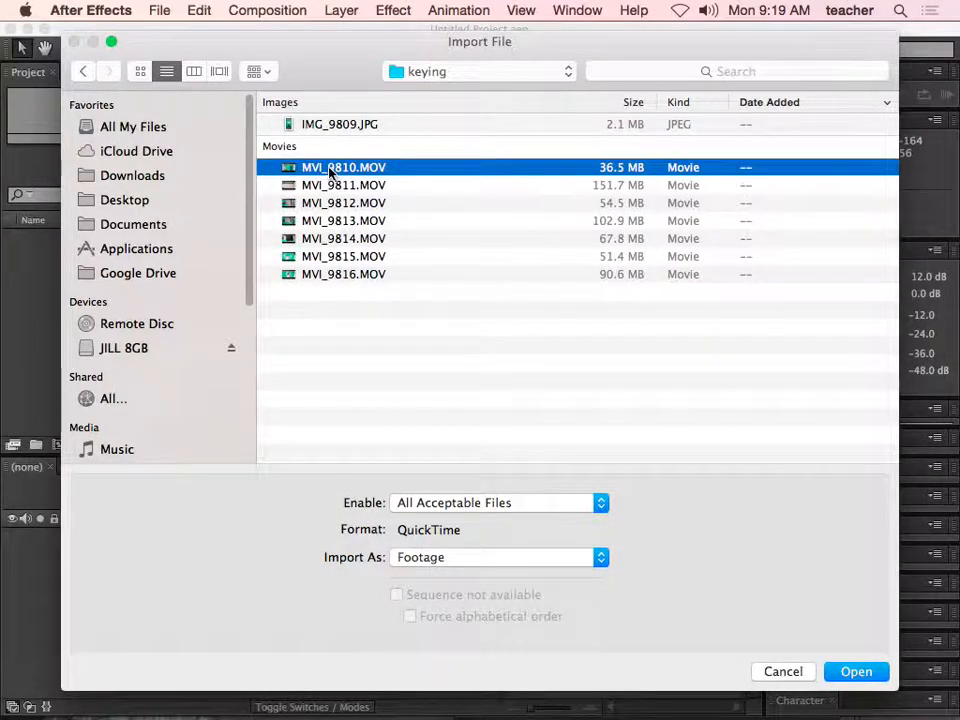
{"action": "left_click", "coordinate": [140, 72]}
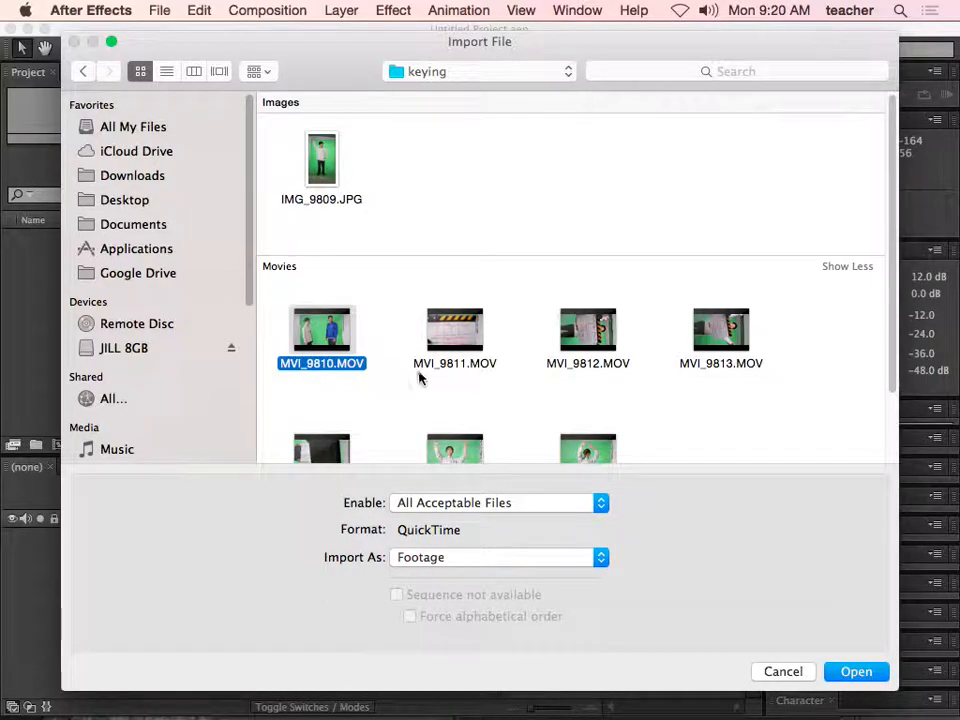
{"action": "left_click", "coordinate": [855, 673]}
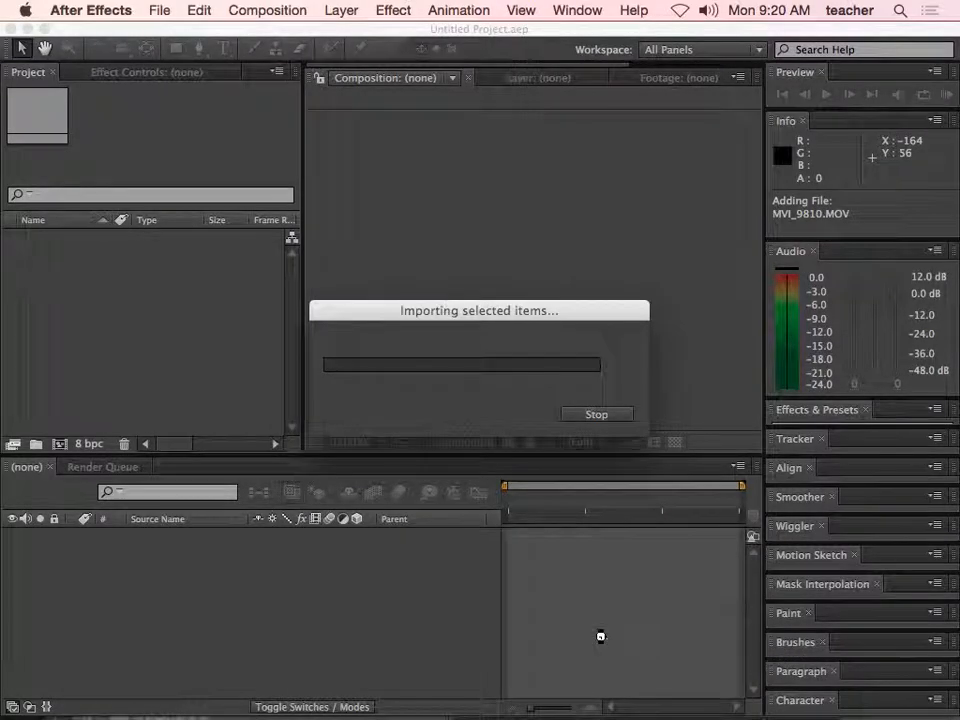
- Bring MVI_9812.MOV from the keying folder in Adobe Bridge into the After Effects project
{"action": "mouse_move", "coordinate": [404, 717]}
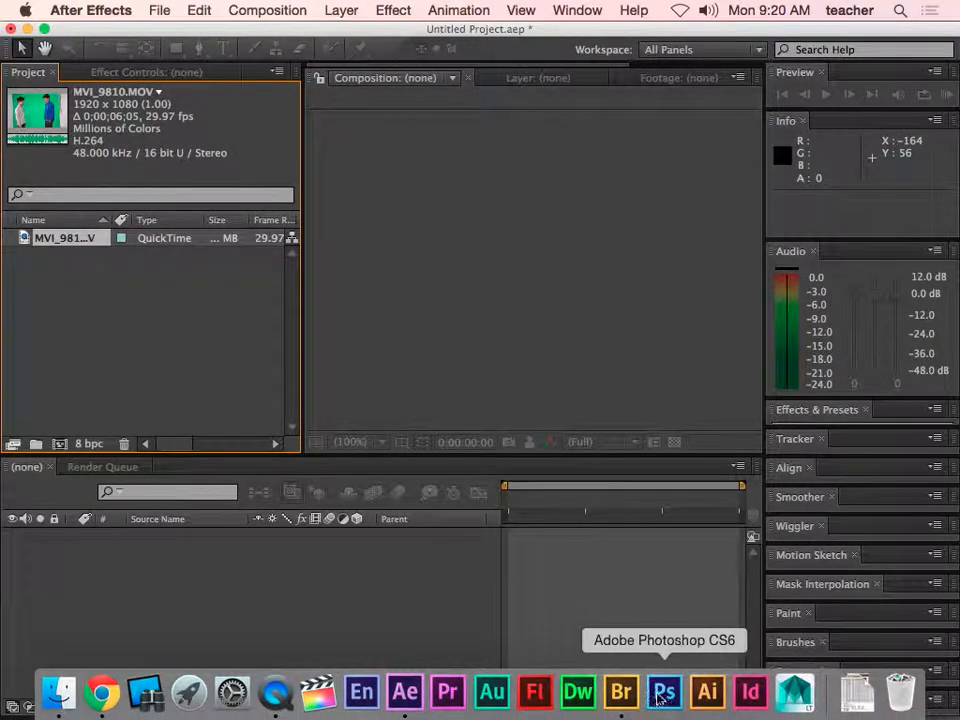
{"action": "left_click", "coordinate": [628, 693]}
{"action": "left_click_drag", "start_coordinate": [520, 96], "coordinate": [697, 100]}
{"action": "left_click_drag", "start_coordinate": [685, 350], "coordinate": [225, 357]}
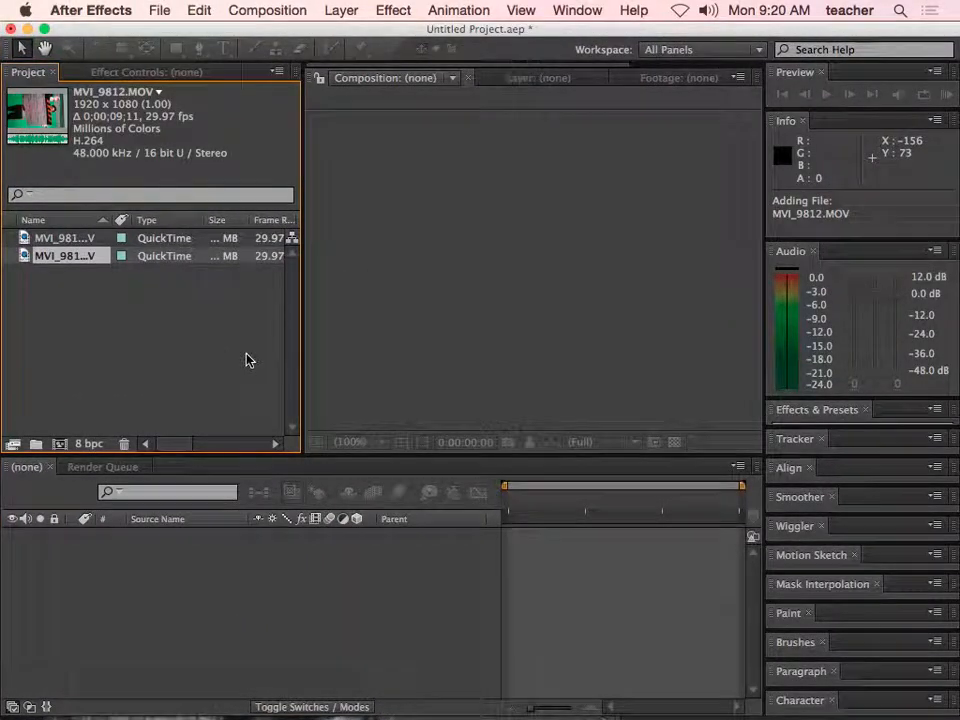
- Create a new composition from the MVI_9812.MOV footage
{"action": "right_click", "coordinate": [98, 264]}
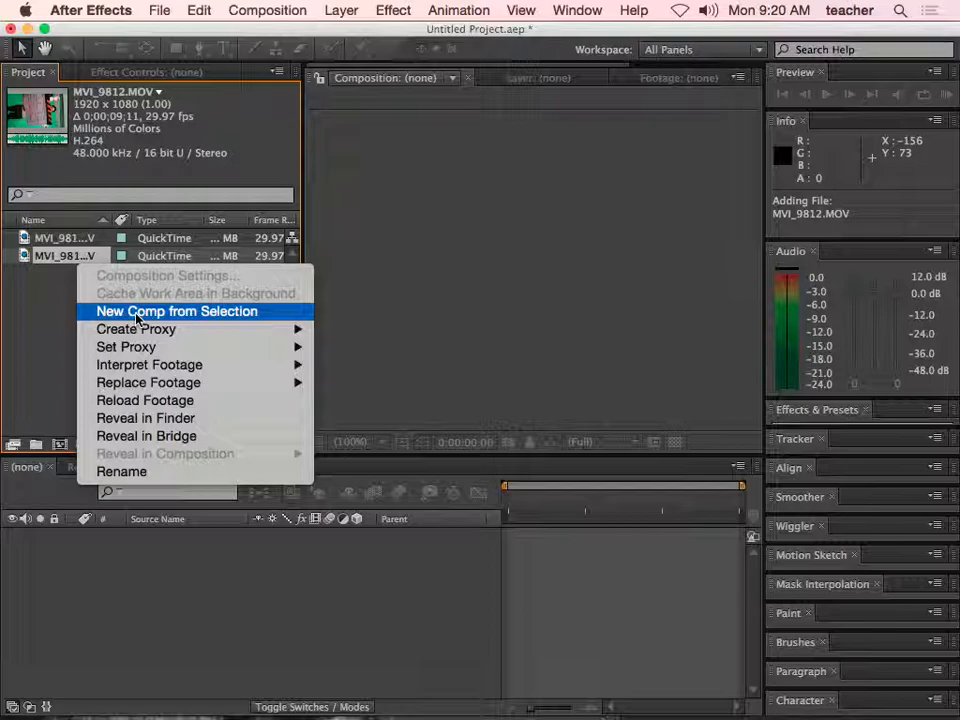
{"action": "left_click", "coordinate": [41, 313]}
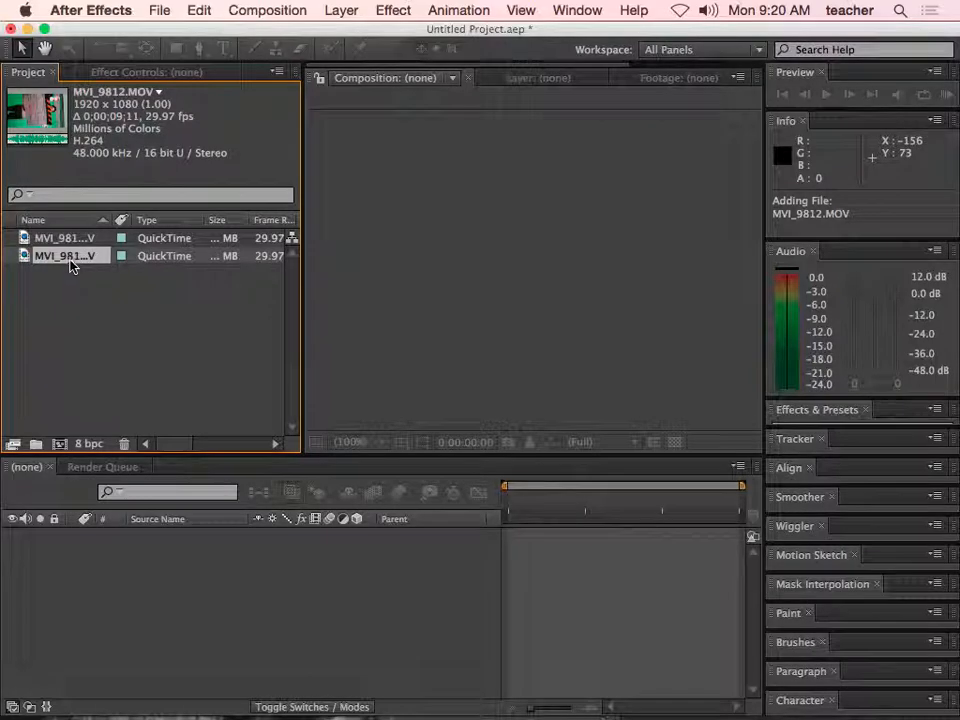
{"action": "right_click", "coordinate": [120, 420]}
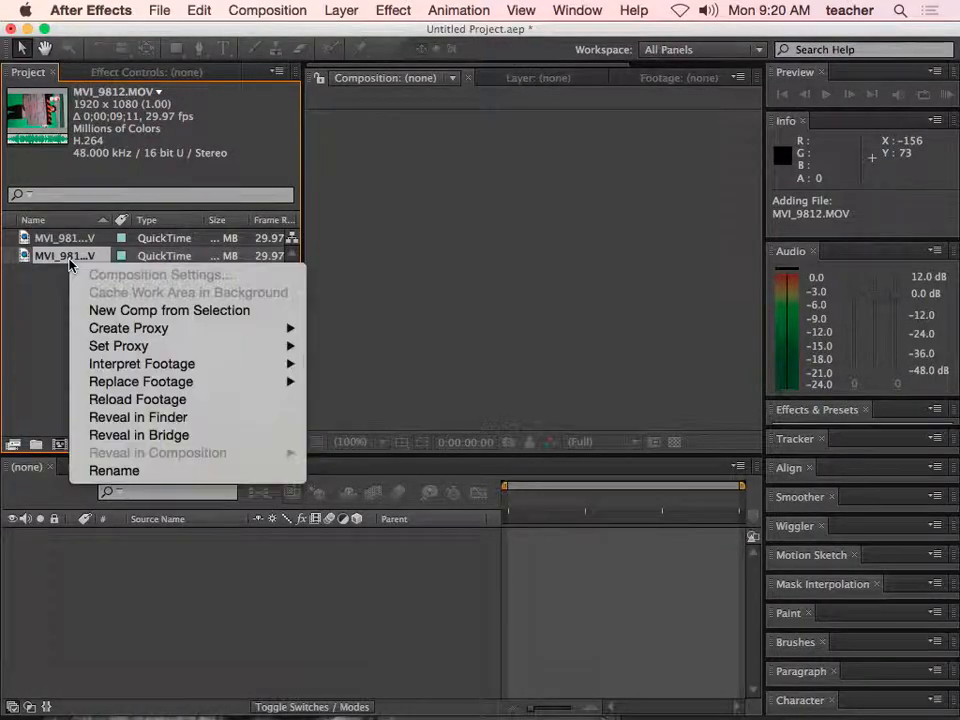
{"action": "left_click", "coordinate": [121, 316]}
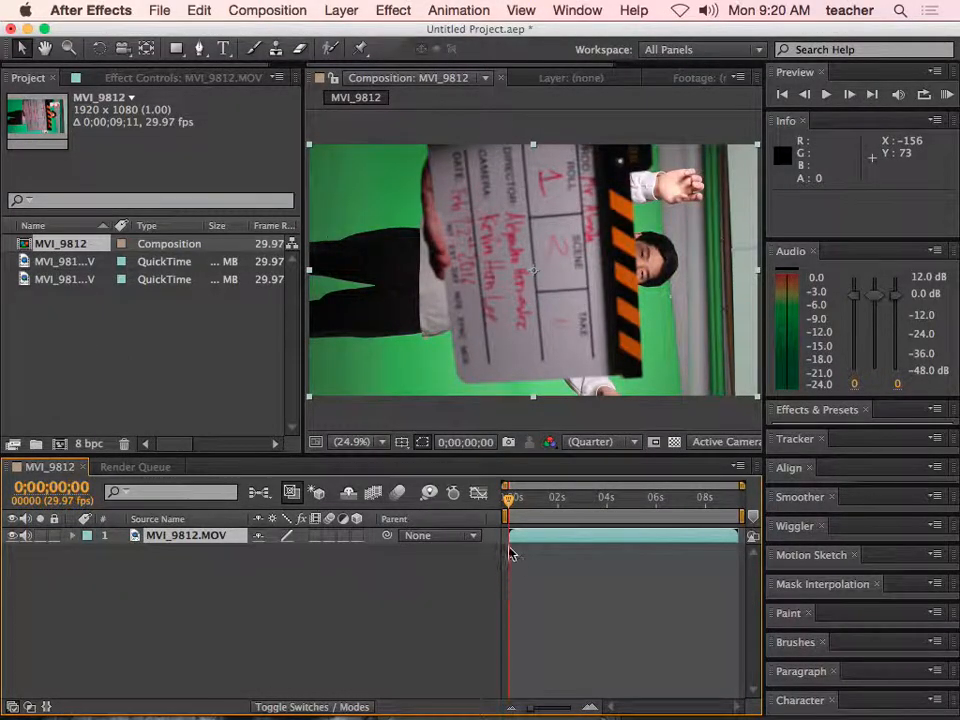
- Scrub through the sideways clip, expand the layer's Transform properties and return the playhead to the start
{"action": "left_click_drag", "start_coordinate": [510, 505], "coordinate": [712, 516]}
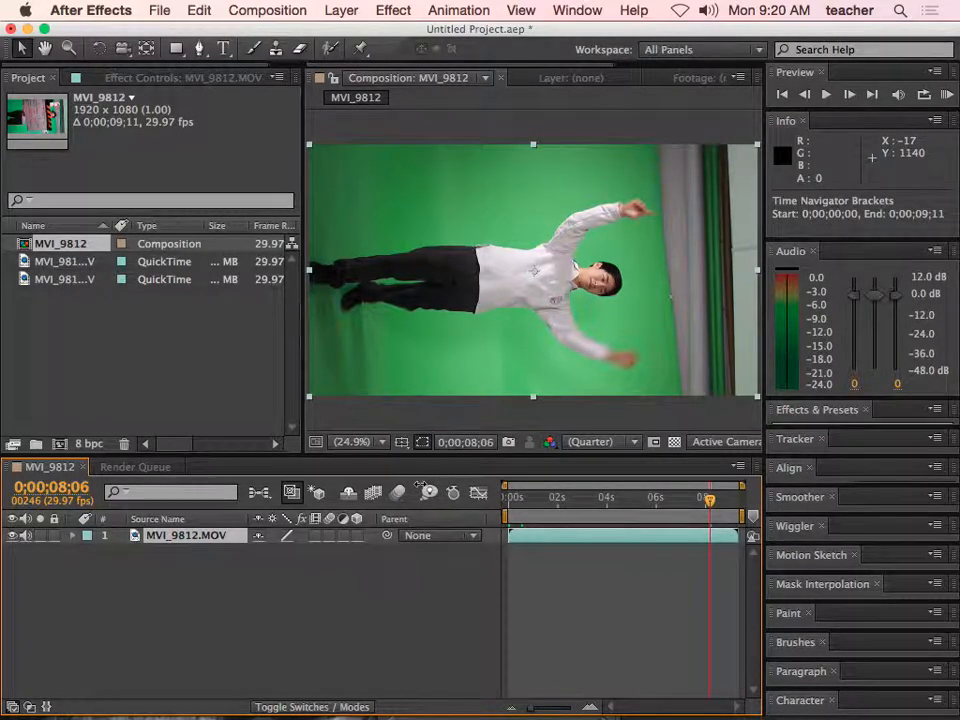
{"action": "left_click", "coordinate": [72, 537]}
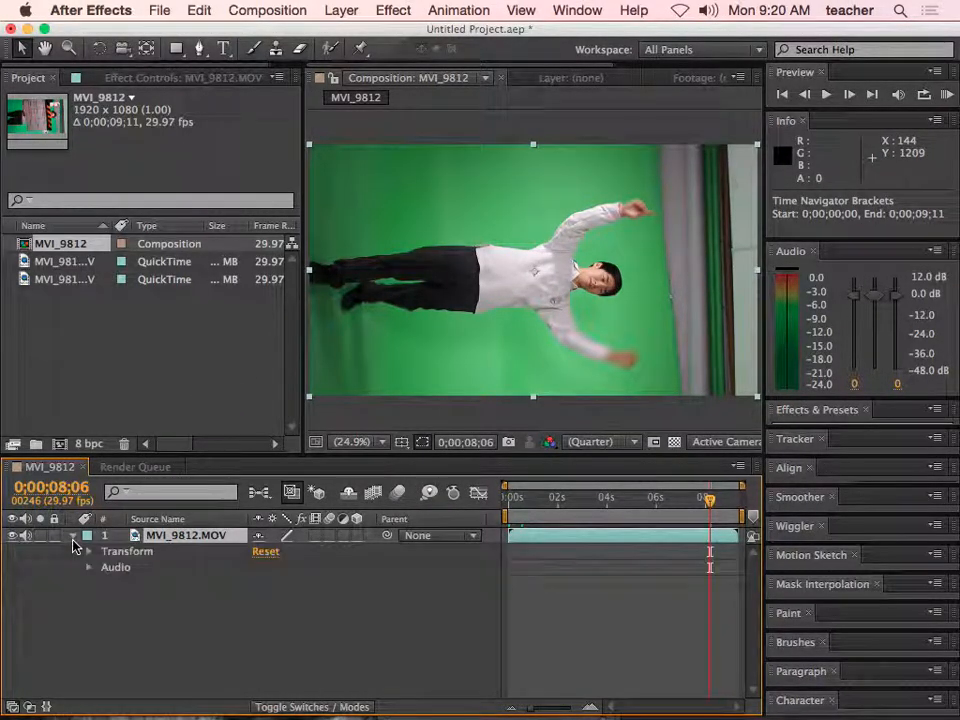
{"action": "left_click", "coordinate": [88, 552]}
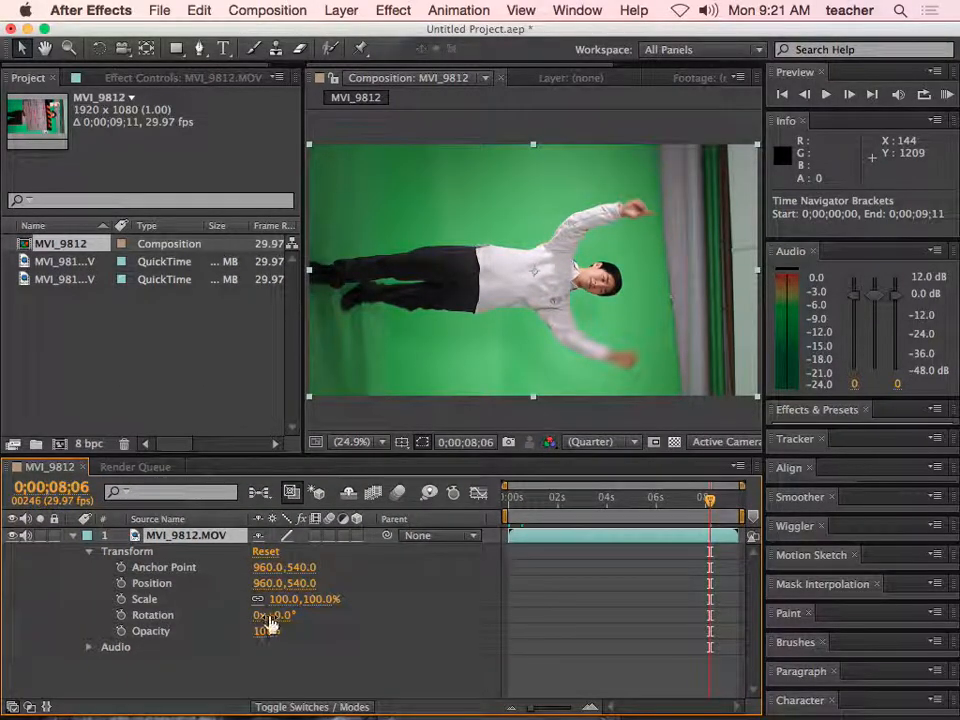
{"action": "left_click_drag", "start_coordinate": [709, 499], "coordinate": [495, 506]}
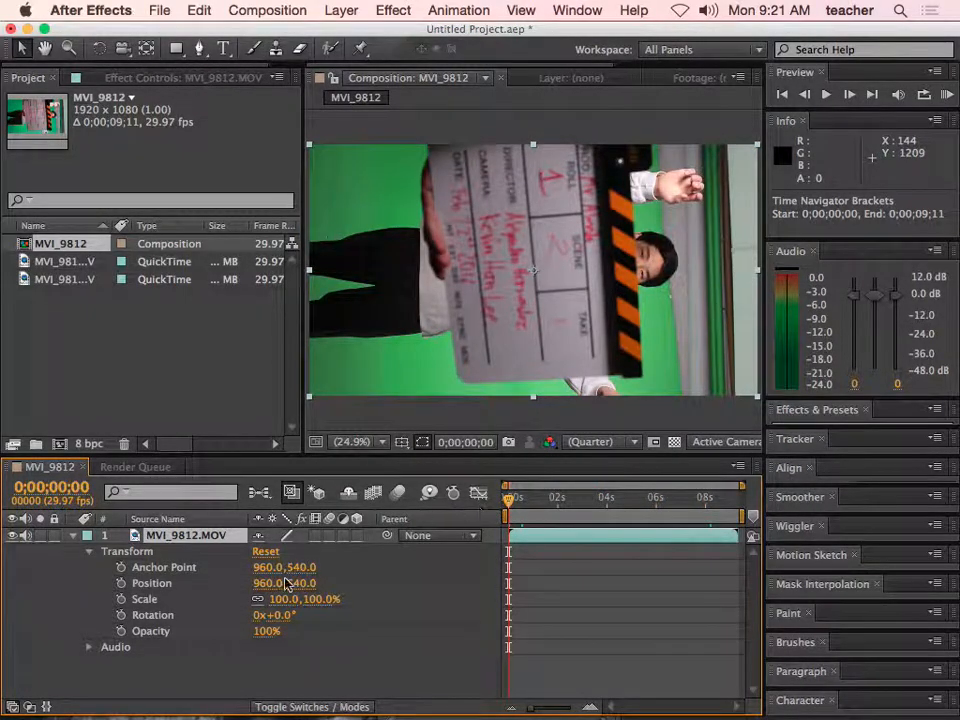
- Set the MVI_9812.MOV layer's rotation to 270° and scale it down to 57%
{"action": "left_click", "coordinate": [281, 615]}
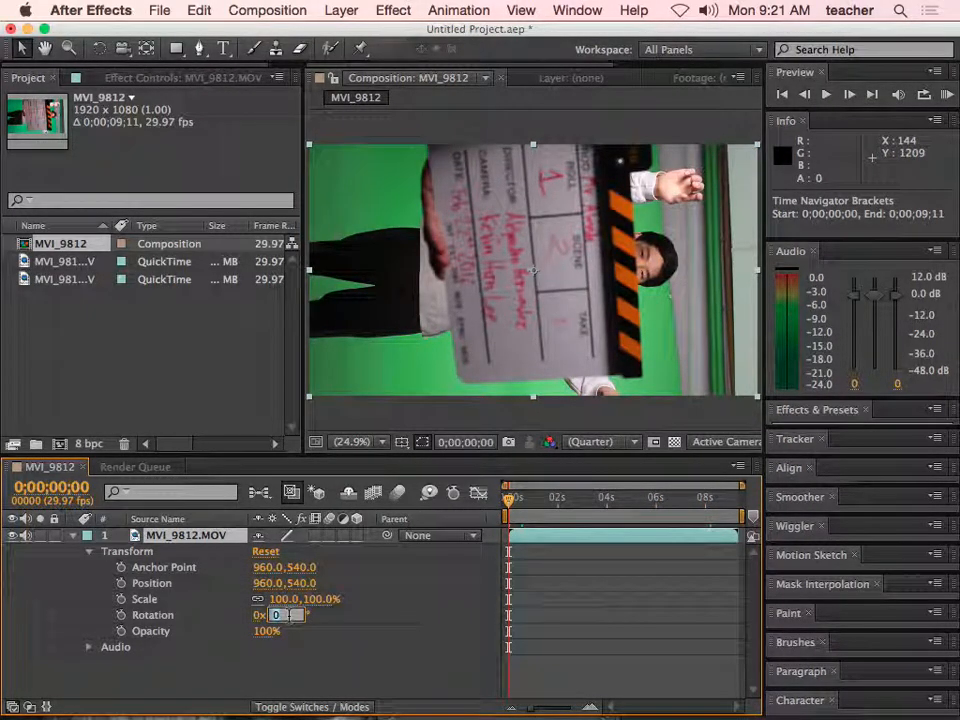
{"action": "type", "text": "90"}
{"action": "key", "text": "Return"}
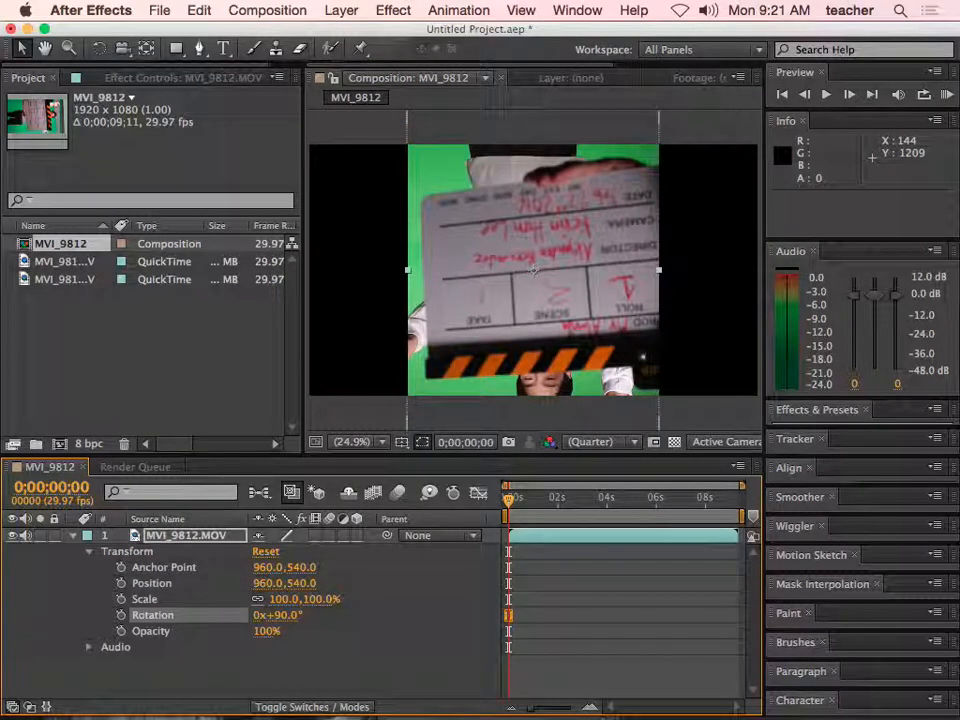
{"action": "type", "text": "270"}
{"action": "key", "text": "Return"}
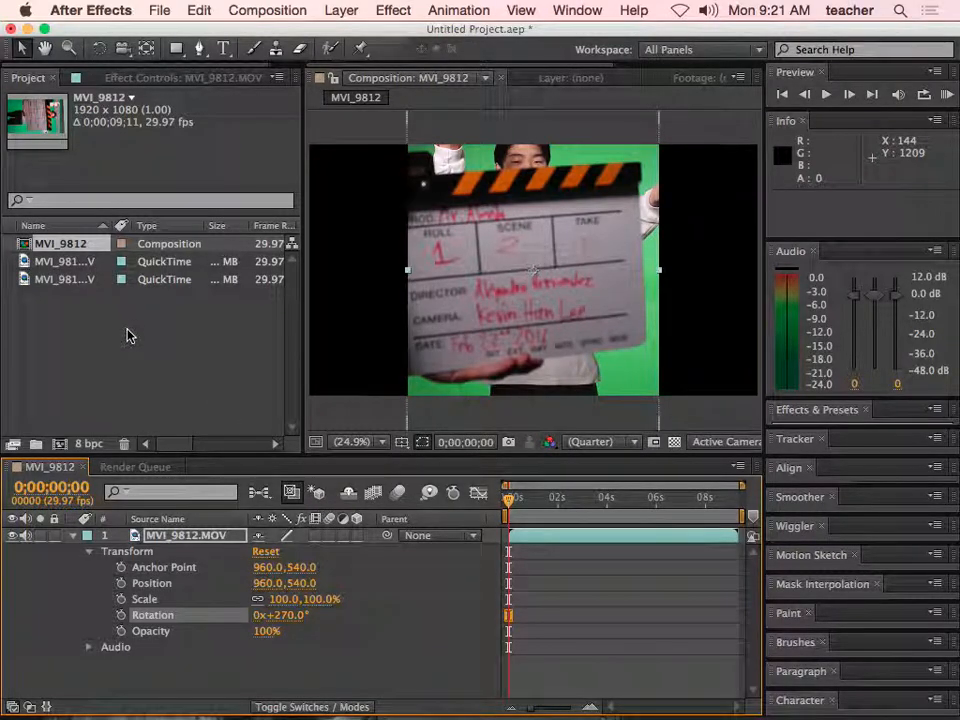
{"action": "left_click_drag", "start_coordinate": [301, 604], "coordinate": [283, 600]}
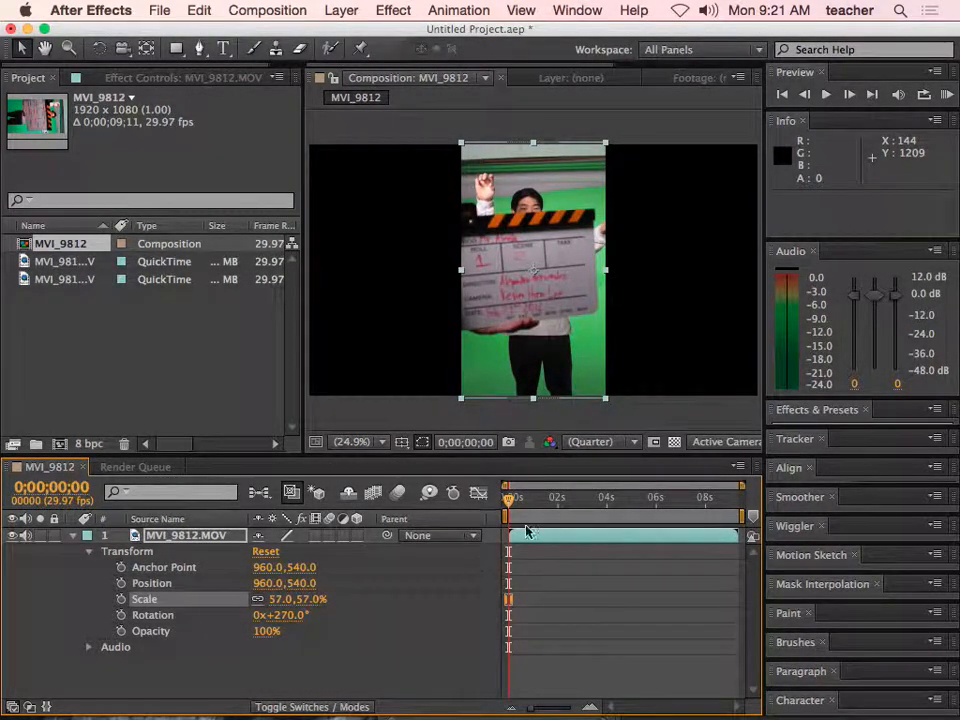
- Trim the start of the MVI_9812.MOV layer to 0;00;07;21 and slide the remaining clip to begin at 0;00;00;03
{"action": "left_click", "coordinate": [633, 394]}
{"action": "left_click_drag", "start_coordinate": [508, 498], "coordinate": [697, 503]}
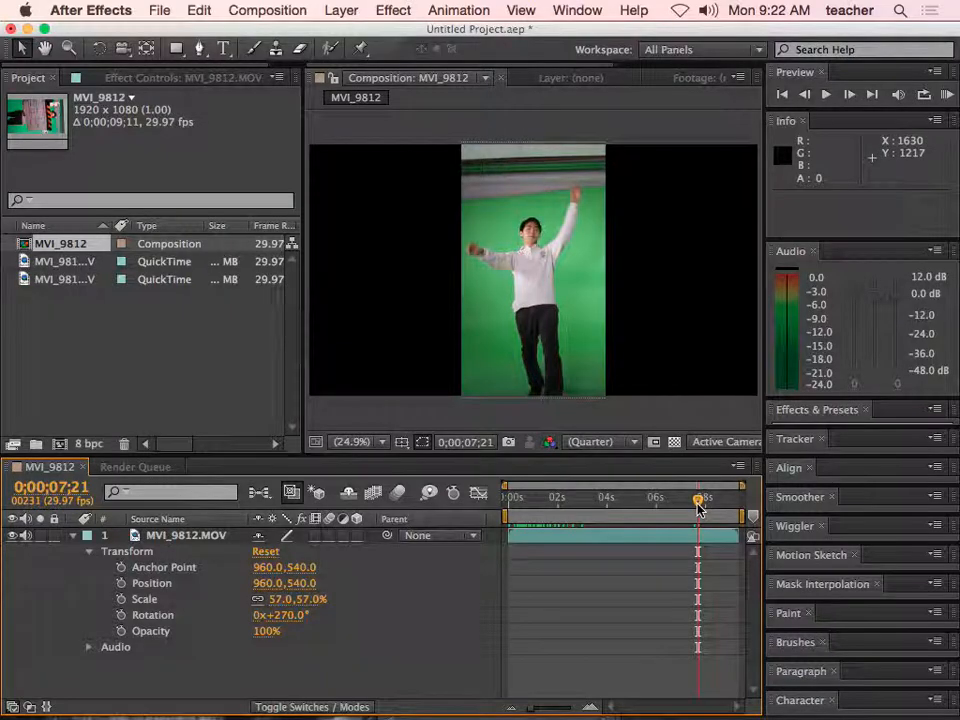
{"action": "left_click", "coordinate": [689, 543]}
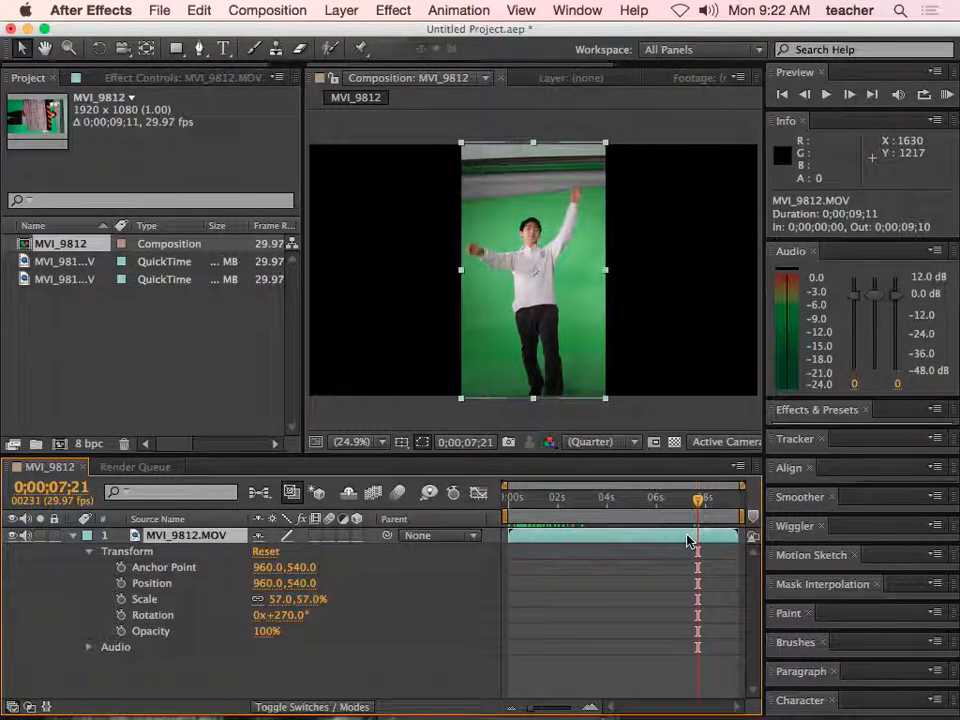
{"action": "left_click_drag", "start_coordinate": [697, 500], "coordinate": [657, 500]}
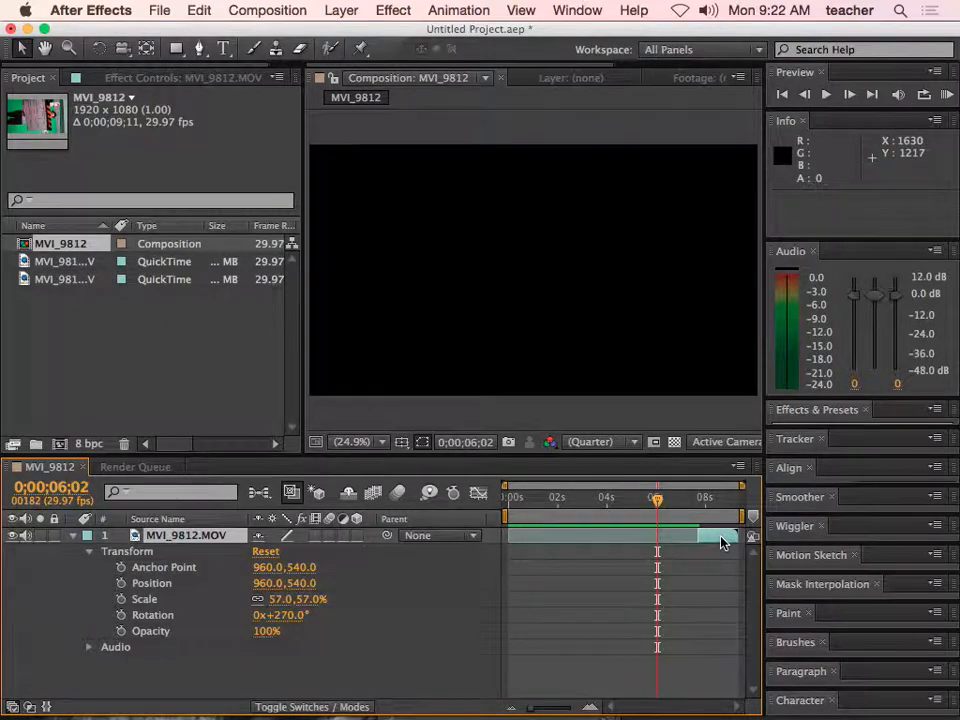
{"action": "left_click_drag", "start_coordinate": [722, 541], "coordinate": [702, 543]}
{"action": "left_click_drag", "start_coordinate": [637, 540], "coordinate": [536, 514]}
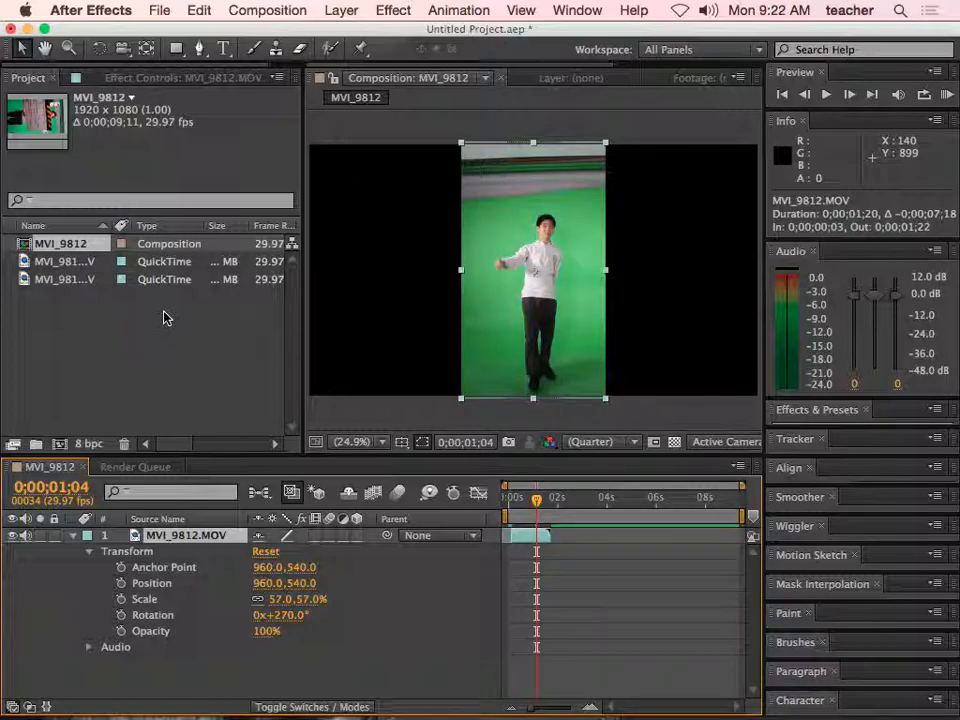
- At 0;00;00;14, draw a closed six-point Pen mask around the performer, cutting off the studio wall above the green screen
{"action": "left_click_drag", "start_coordinate": [531, 709], "coordinate": [538, 711]}
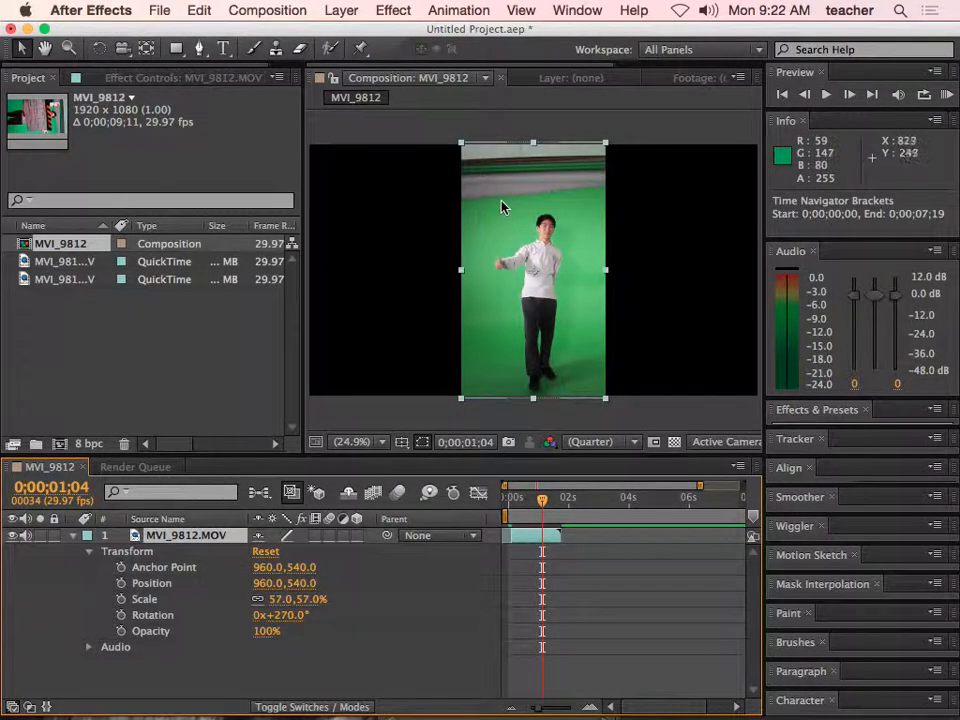
{"action": "left_click", "coordinate": [201, 50]}
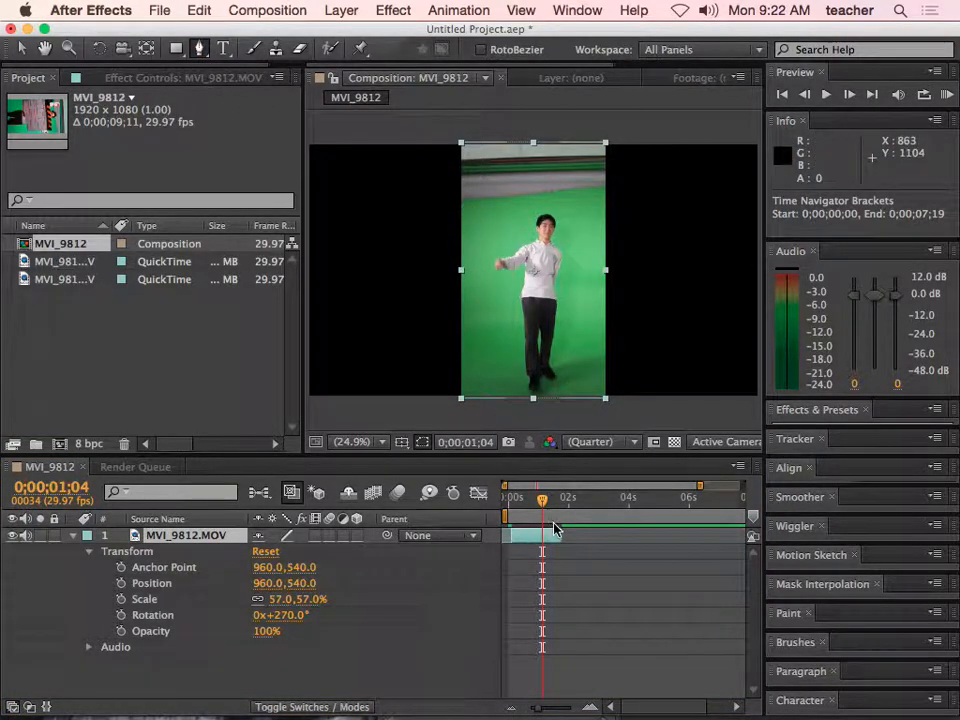
{"action": "left_click_drag", "start_coordinate": [542, 499], "coordinate": [524, 508]}
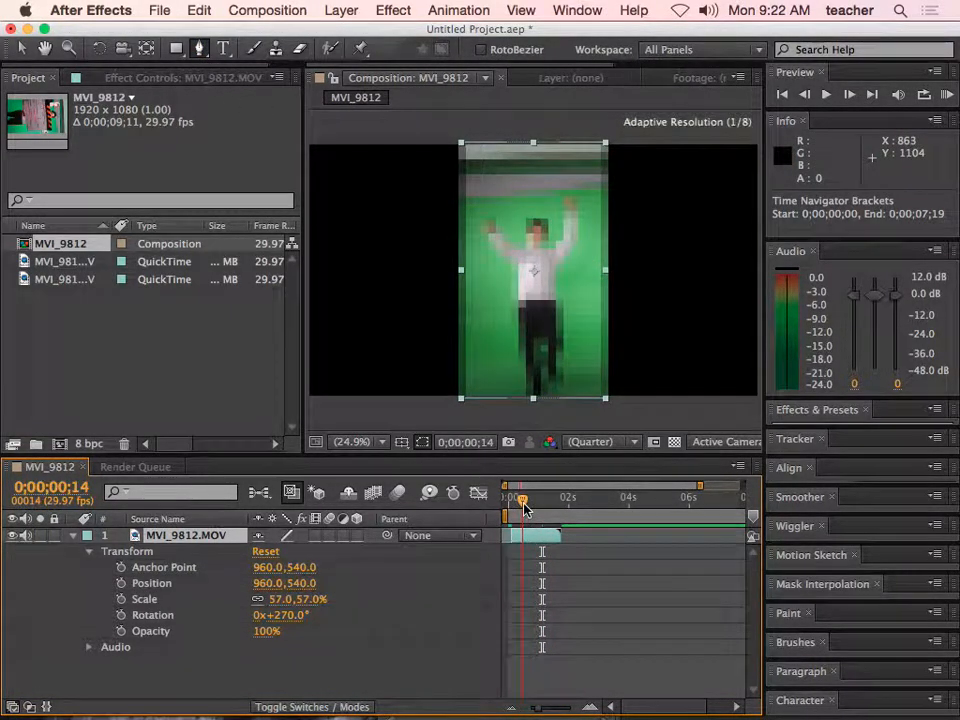
{"action": "left_click", "coordinate": [465, 202]}
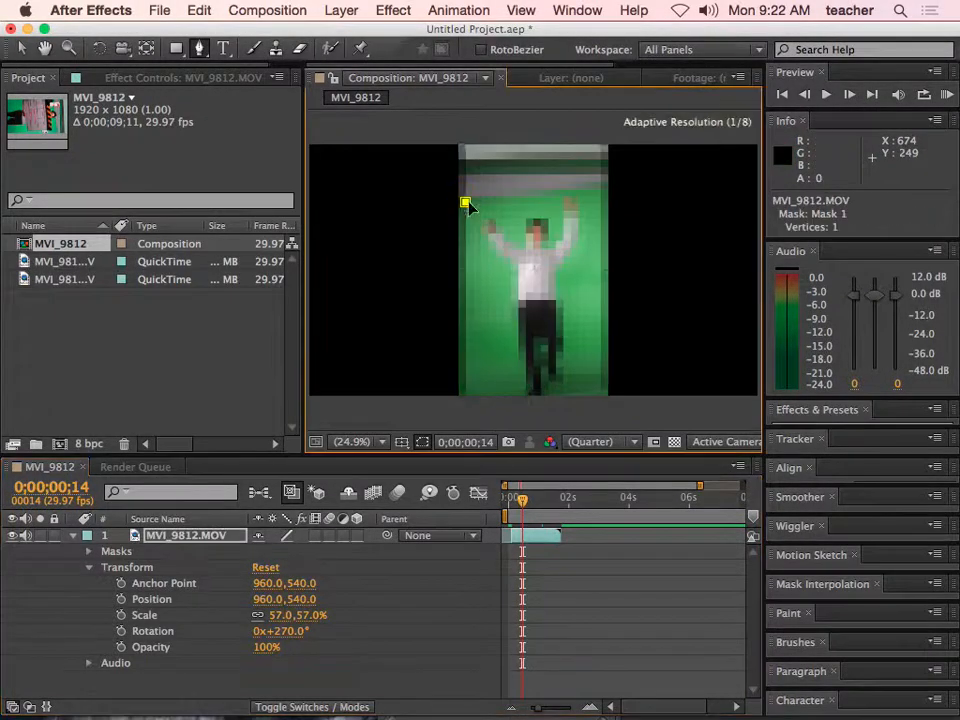
{"action": "left_click", "coordinate": [582, 190]}
{"action": "left_click", "coordinate": [601, 204]}
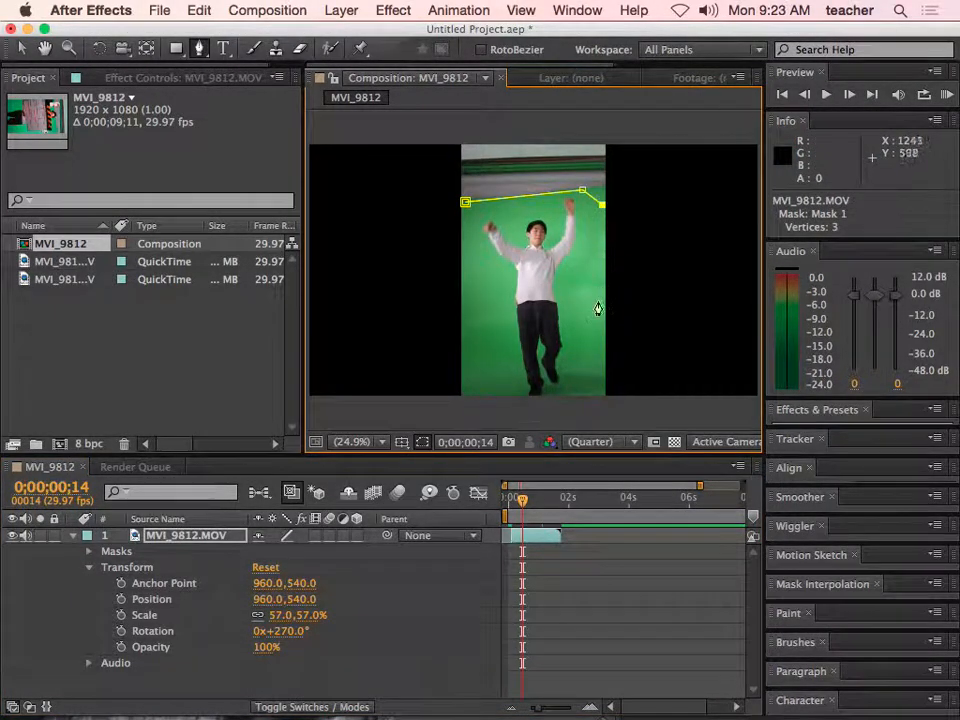
{"action": "left_click", "coordinate": [603, 390]}
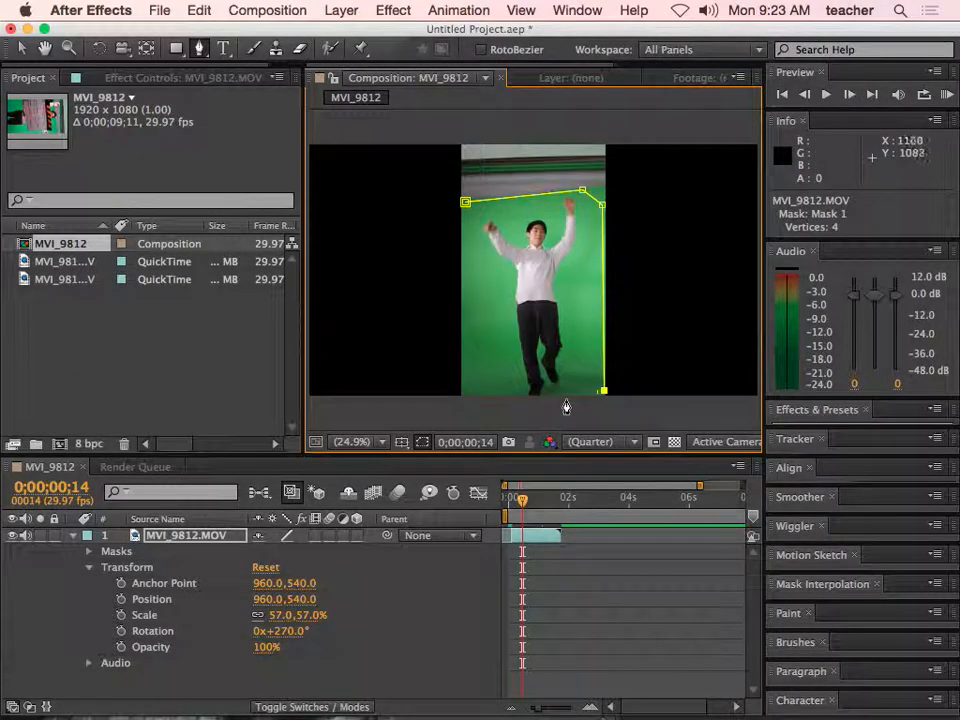
{"action": "left_click", "coordinate": [560, 398]}
{"action": "left_click", "coordinate": [462, 397]}
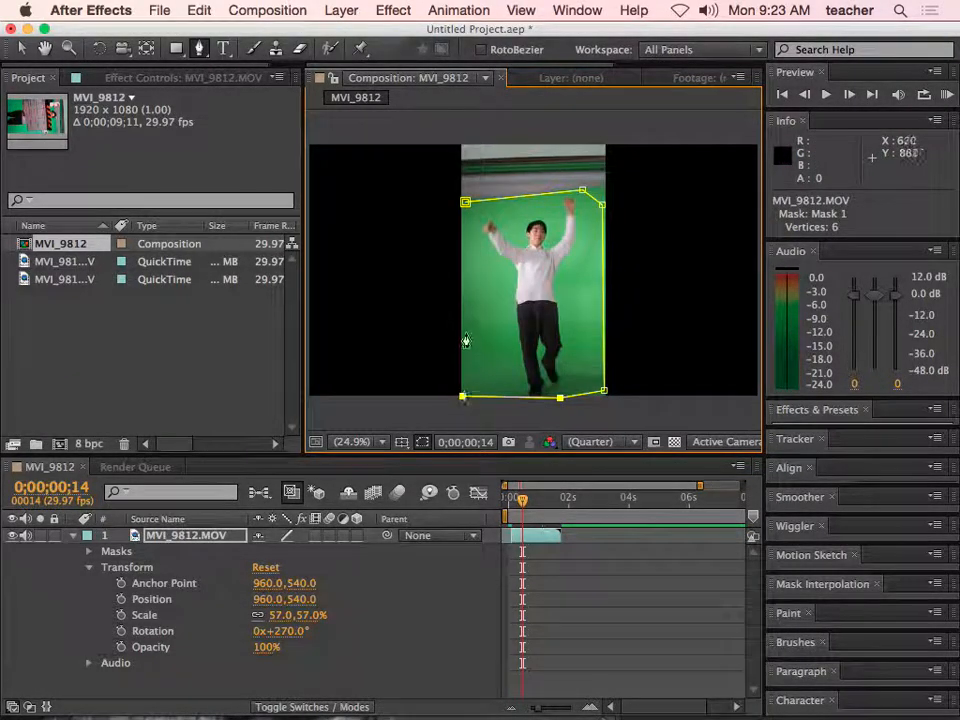
{"action": "left_click", "coordinate": [464, 207]}
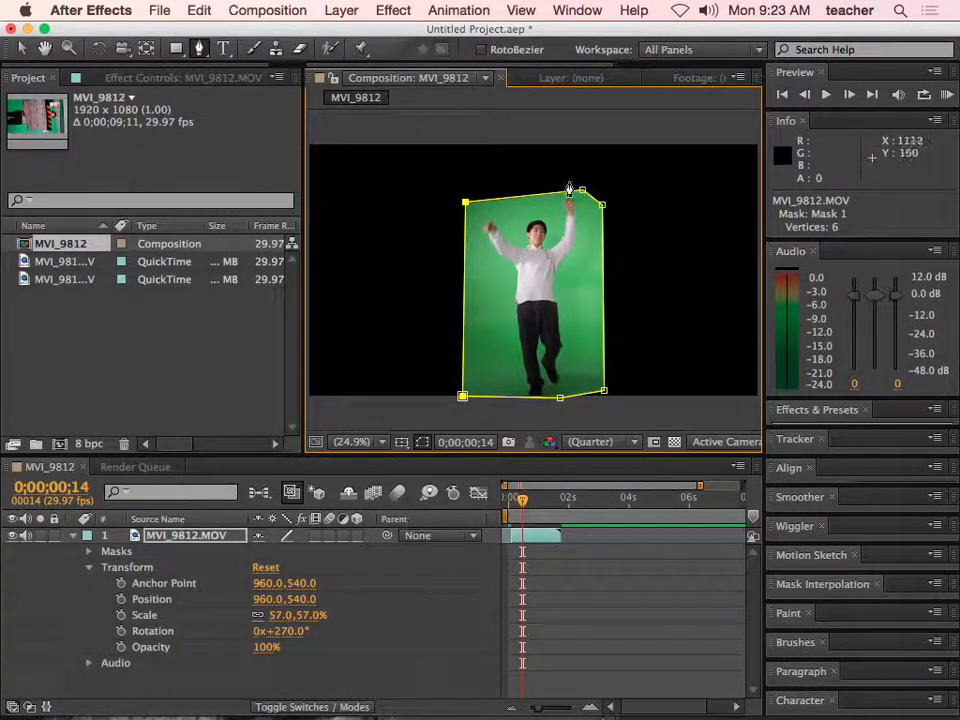
- Find the Keylight (1.2) effect with the search term "keylight" and apply it to the masked MVI_9812.MOV clip
{"action": "left_click", "coordinate": [525, 505]}
{"action": "mouse_move", "coordinate": [525, 505]}
{"action": "left_mouse_down"}
{"action": "mouse_move", "coordinate": [538, 505]}
{"action": "mouse_move", "coordinate": [514, 505]}
{"action": "mouse_move", "coordinate": [528, 507]}
{"action": "left_mouse_up"}
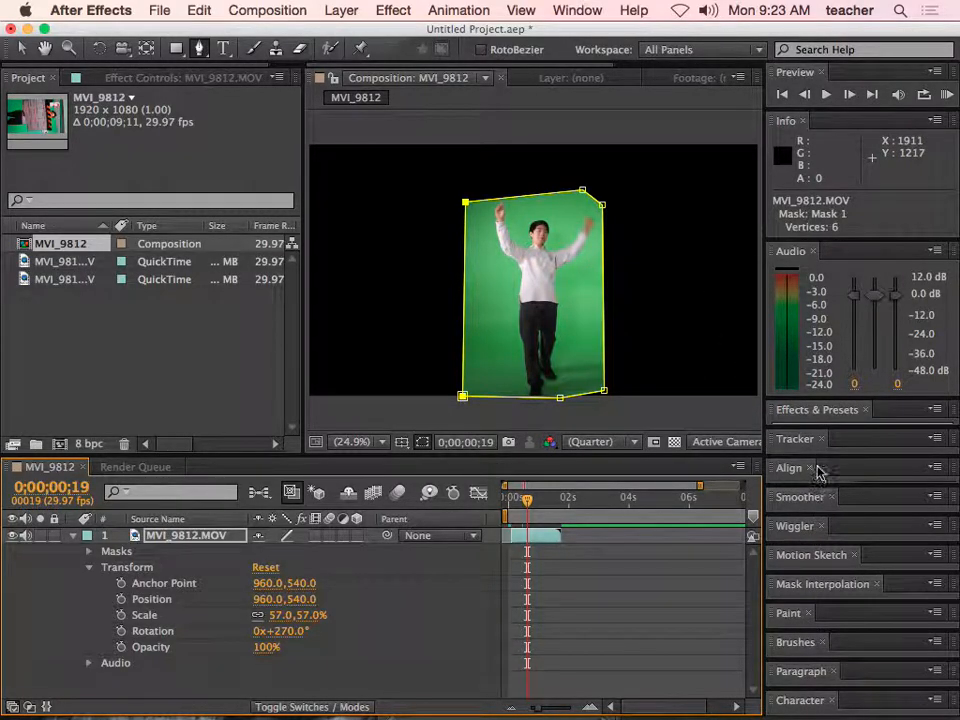
{"action": "left_click", "coordinate": [810, 418]}
{"action": "left_click_drag", "start_coordinate": [812, 418], "coordinate": [810, 371]}
{"action": "left_click", "coordinate": [810, 281]}
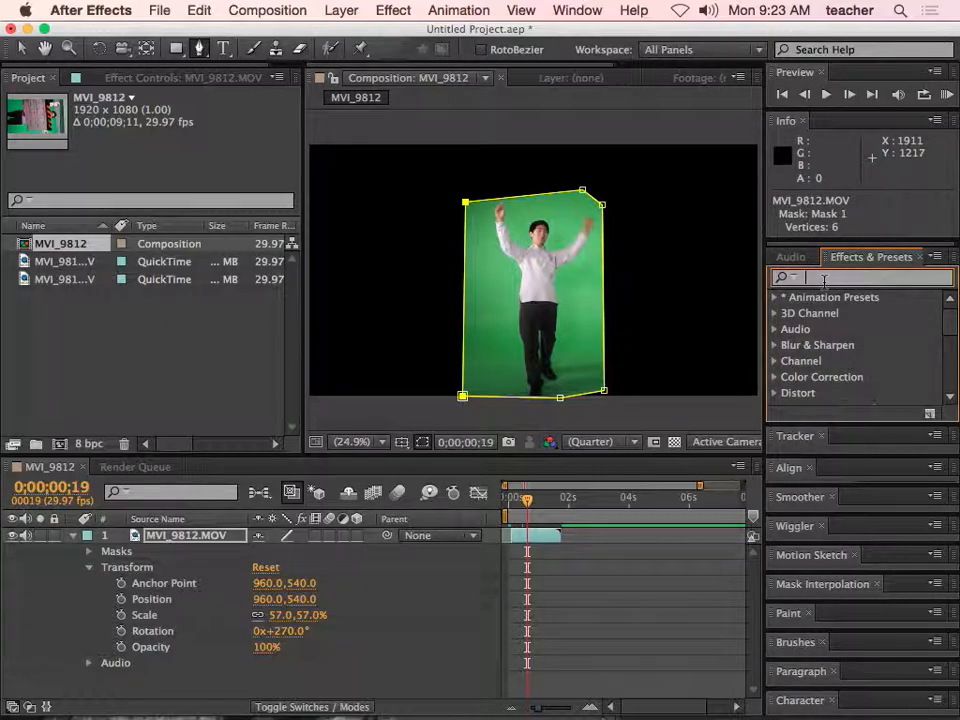
{"action": "type", "text": "ke"}
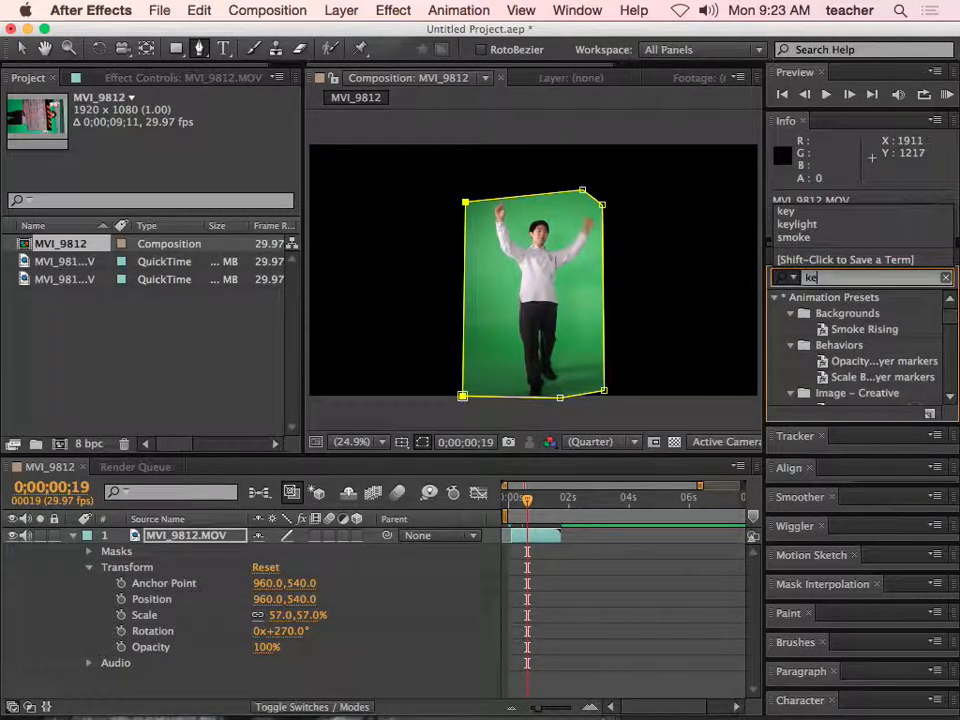
{"action": "type", "text": "yl"}
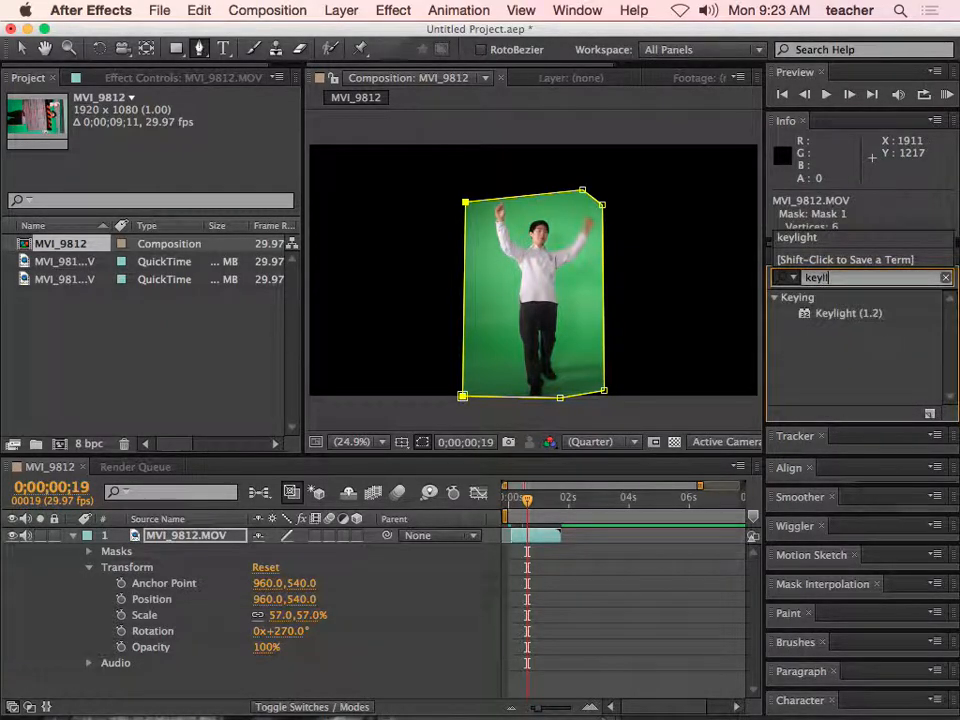
{"action": "type", "text": "ight"}
{"action": "left_click", "coordinate": [840, 315]}
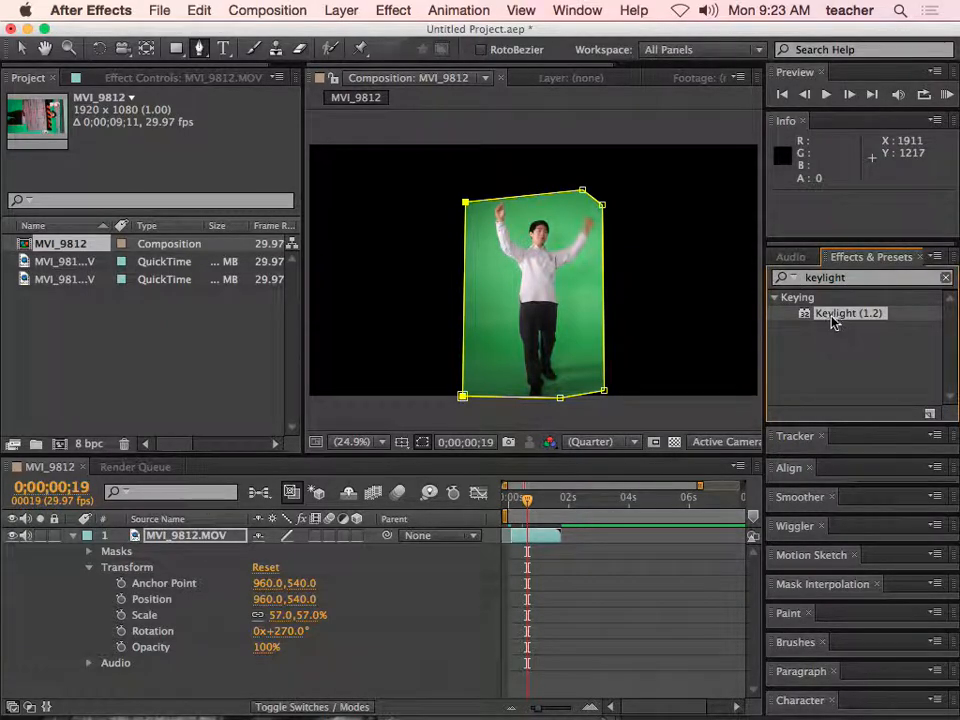
{"action": "left_click_drag", "start_coordinate": [812, 318], "coordinate": [546, 281]}
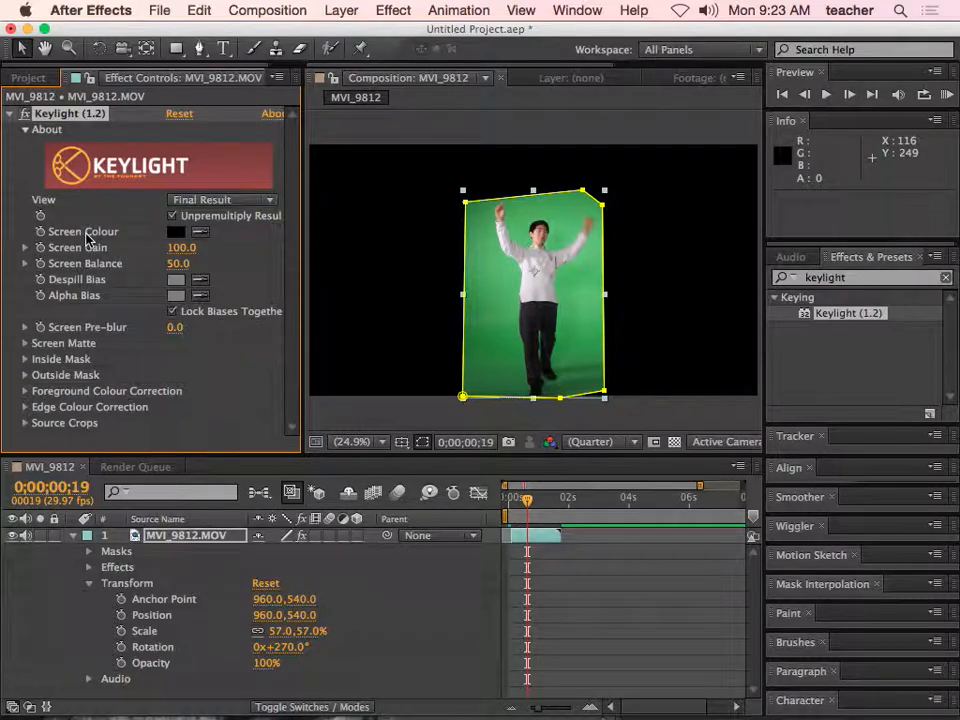
- Try sampling the performer's white shirt as Keylight's Screen Colour and undo the change
{"action": "left_click", "coordinate": [201, 231]}
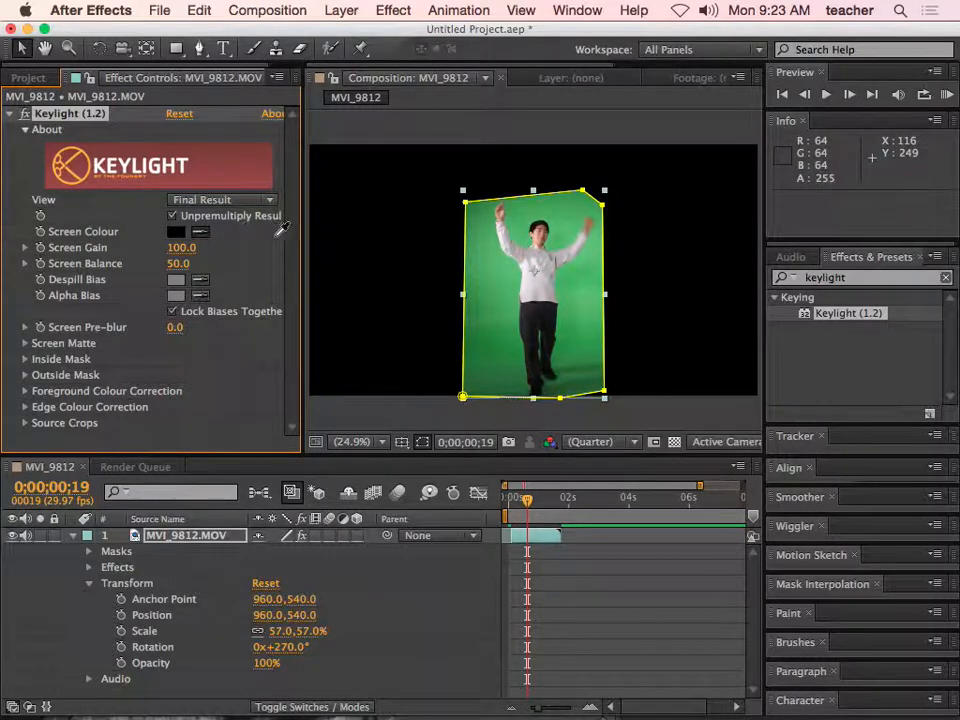
{"action": "left_click", "coordinate": [542, 289]}
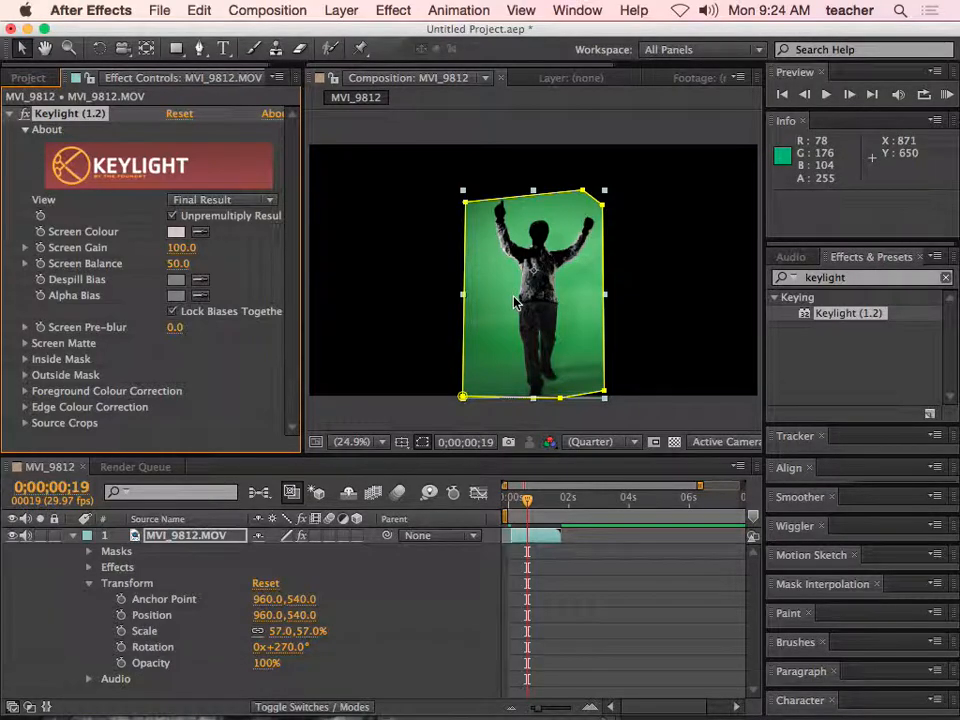
{"action": "key", "text": "super+z"}
- Sample the green backdrop beside the performer as Keylight's Screen Colour
{"action": "left_click", "coordinate": [200, 231]}
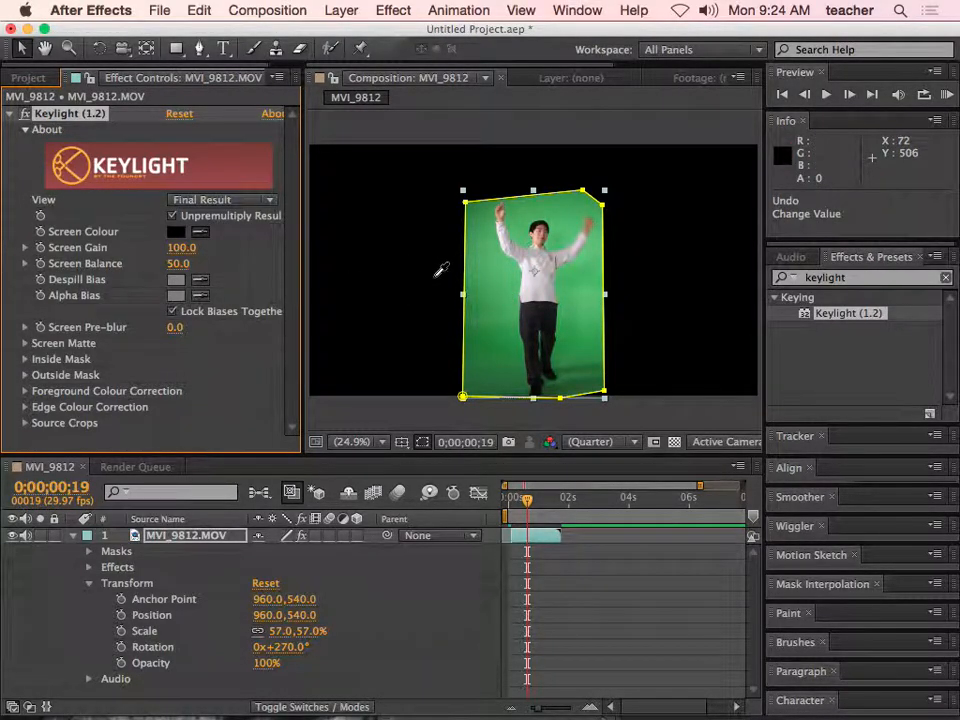
{"action": "left_click", "coordinate": [496, 289]}
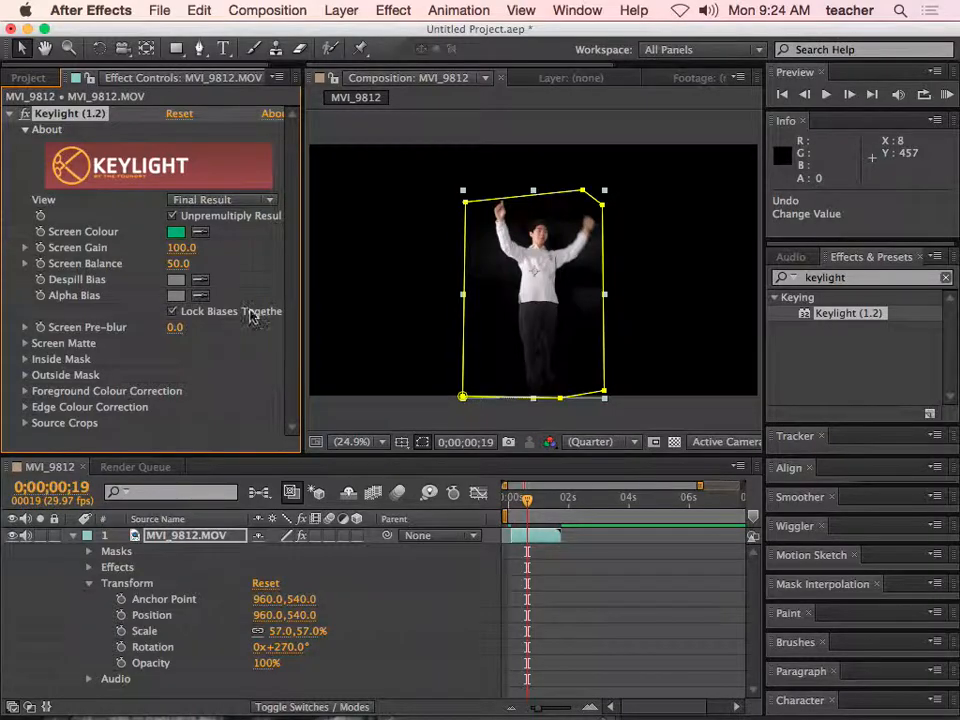
- Create a 1920 x 1080 px solid in a brighter cyan and place it beneath the MVI_9812.MOV layer
{"action": "left_click", "coordinate": [28, 77]}
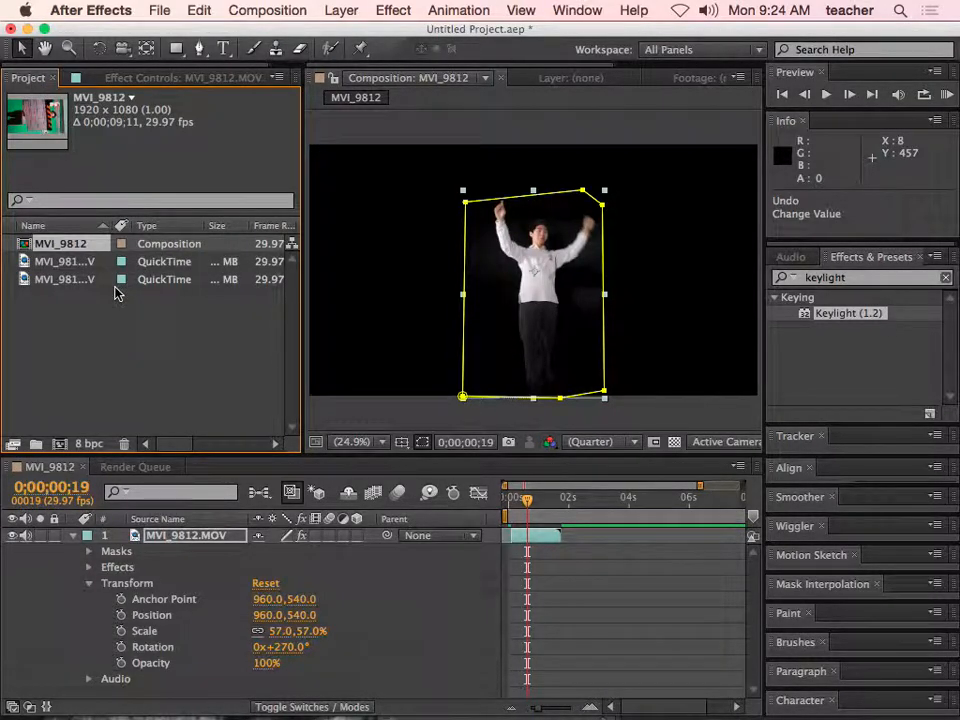
{"action": "left_click", "coordinate": [75, 538]}
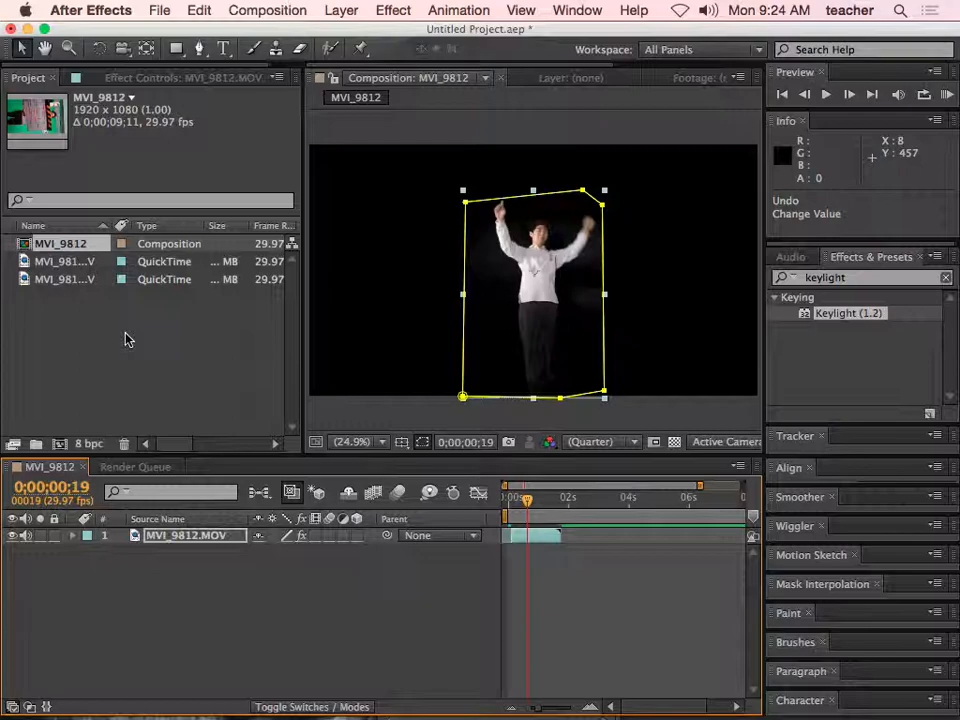
{"action": "left_click", "coordinate": [340, 10]}
{"action": "mouse_move", "coordinate": [450, 40]}
{"action": "left_click", "coordinate": [652, 57]}
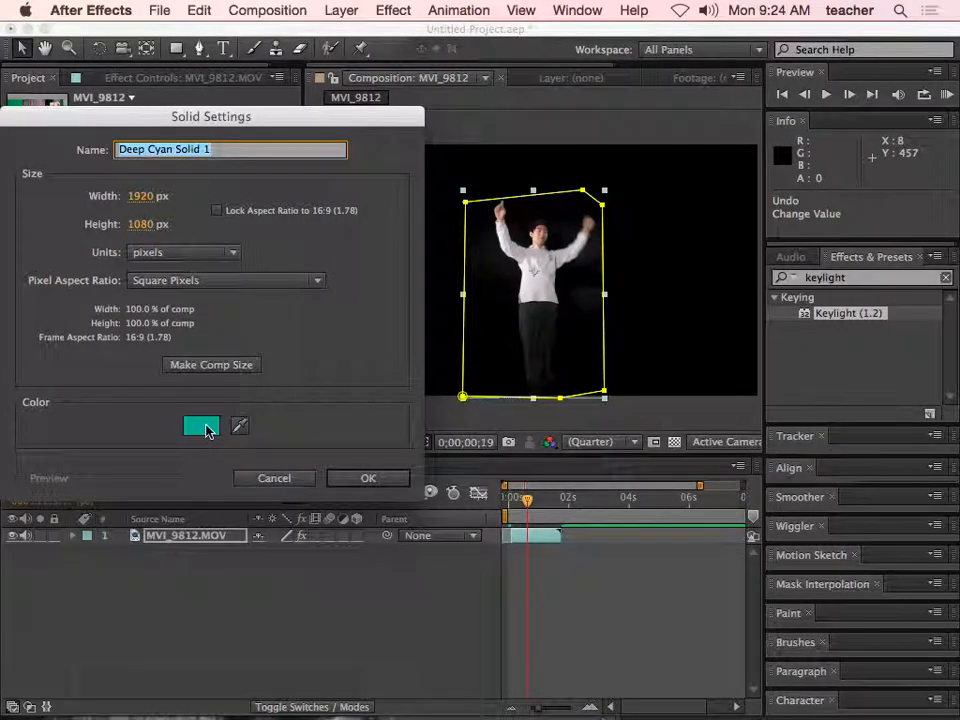
{"action": "left_click", "coordinate": [201, 427]}
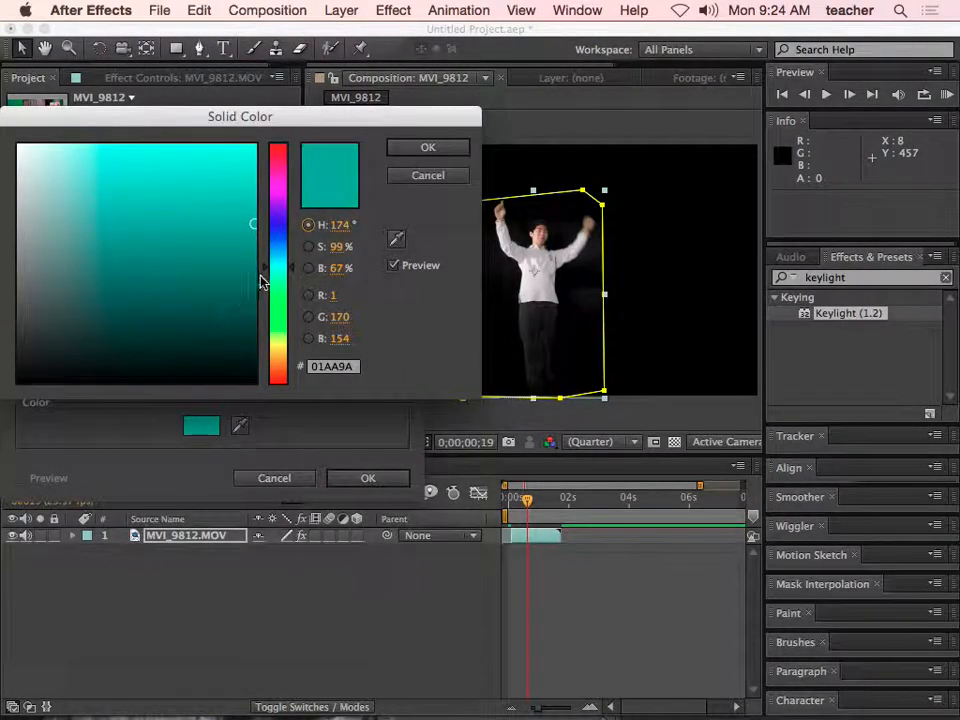
{"action": "left_click_drag", "start_coordinate": [255, 221], "coordinate": [254, 199]}
{"action": "left_click", "coordinate": [428, 147]}
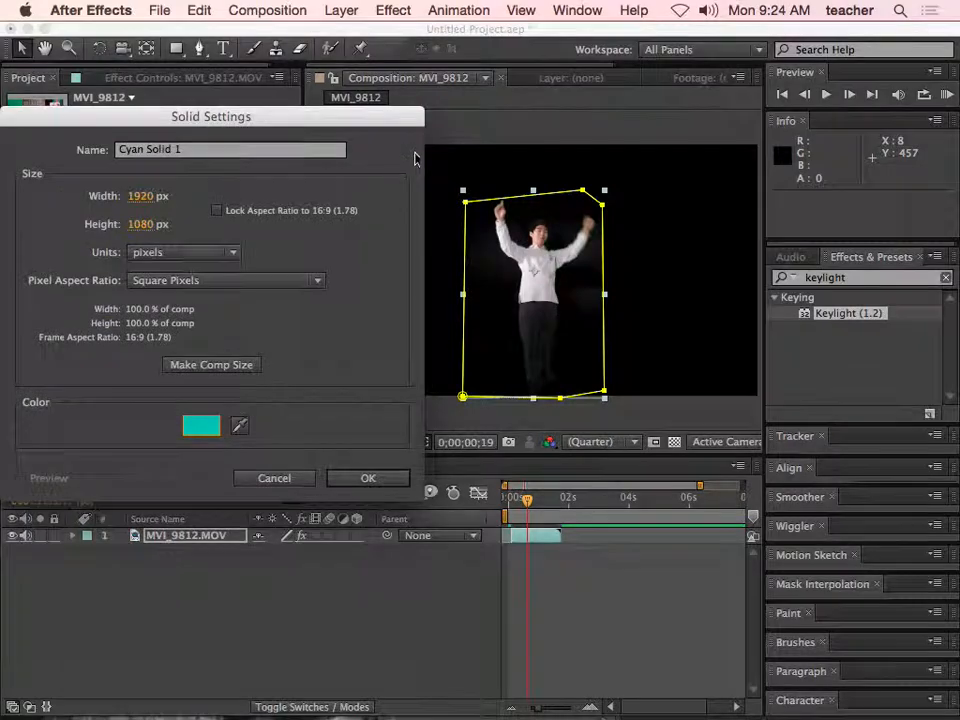
{"action": "left_click", "coordinate": [366, 479]}
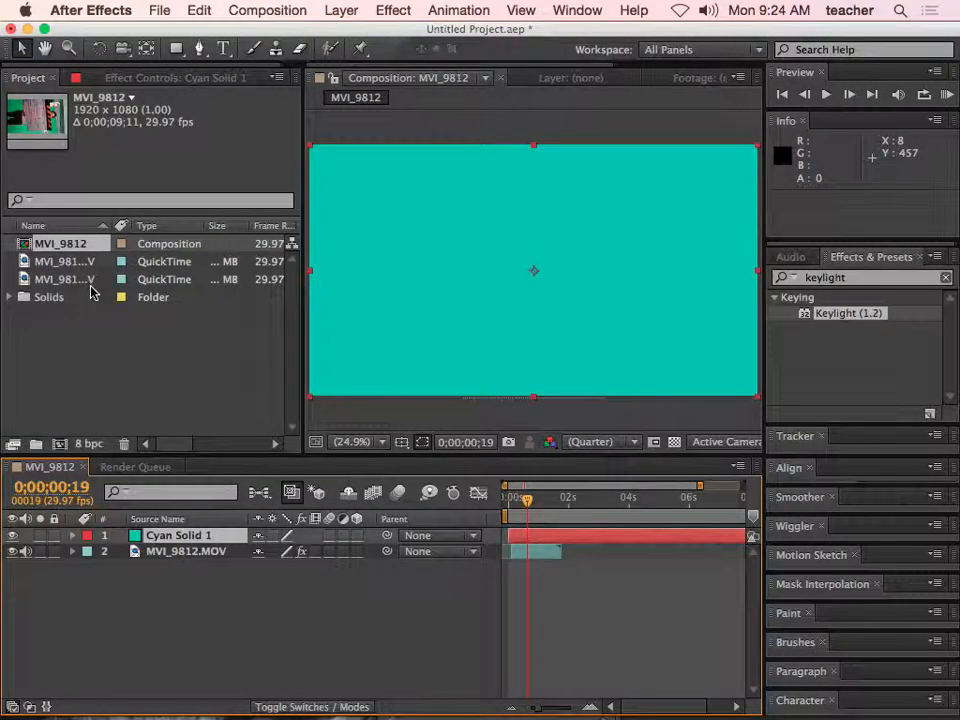
{"action": "left_click_drag", "start_coordinate": [183, 537], "coordinate": [186, 576]}
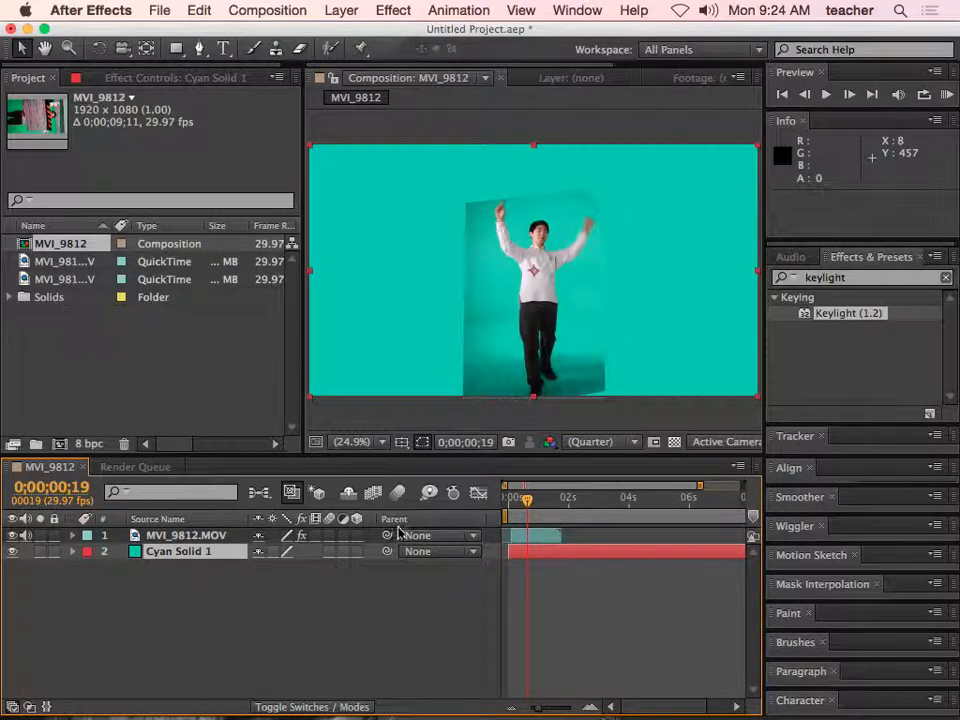
- Set Keylight's Screen Gain to 135 and Screen Balance to 63 on the MVI_9812.MOV layer
{"action": "left_click_drag", "start_coordinate": [526, 498], "coordinate": [529, 500]}
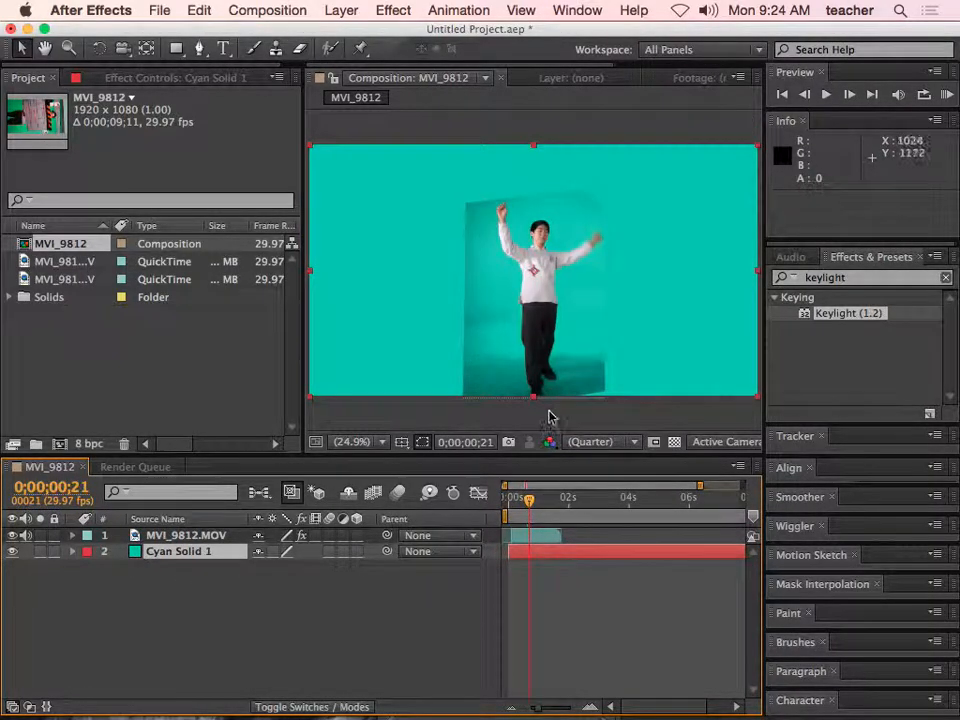
{"action": "left_click", "coordinate": [538, 535]}
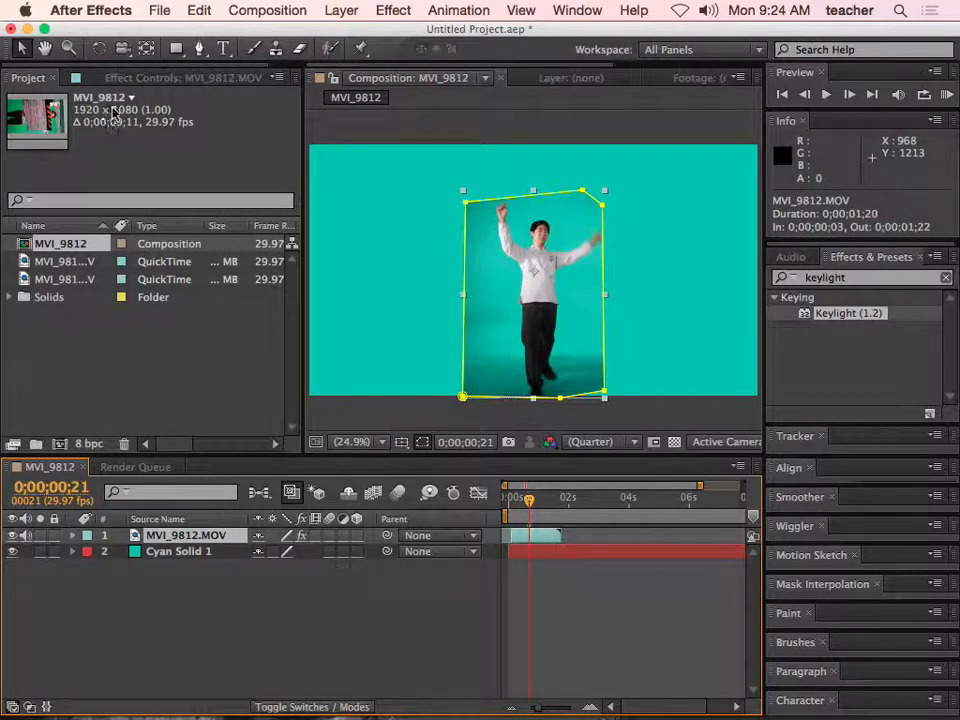
{"action": "left_click", "coordinate": [110, 77]}
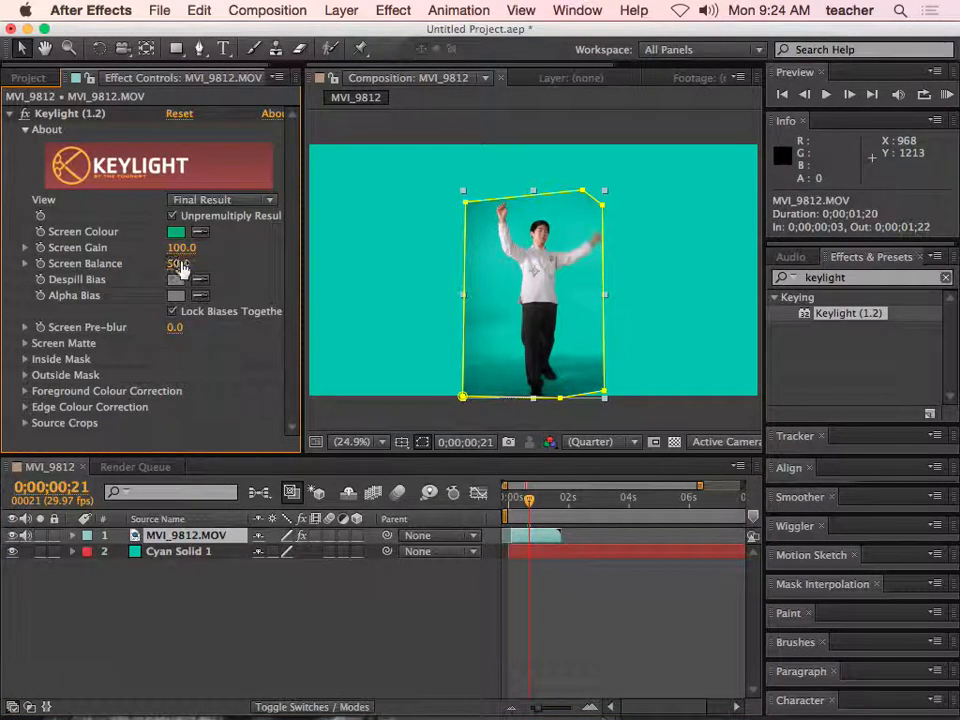
{"action": "left_click_drag", "start_coordinate": [180, 270], "coordinate": [215, 249]}
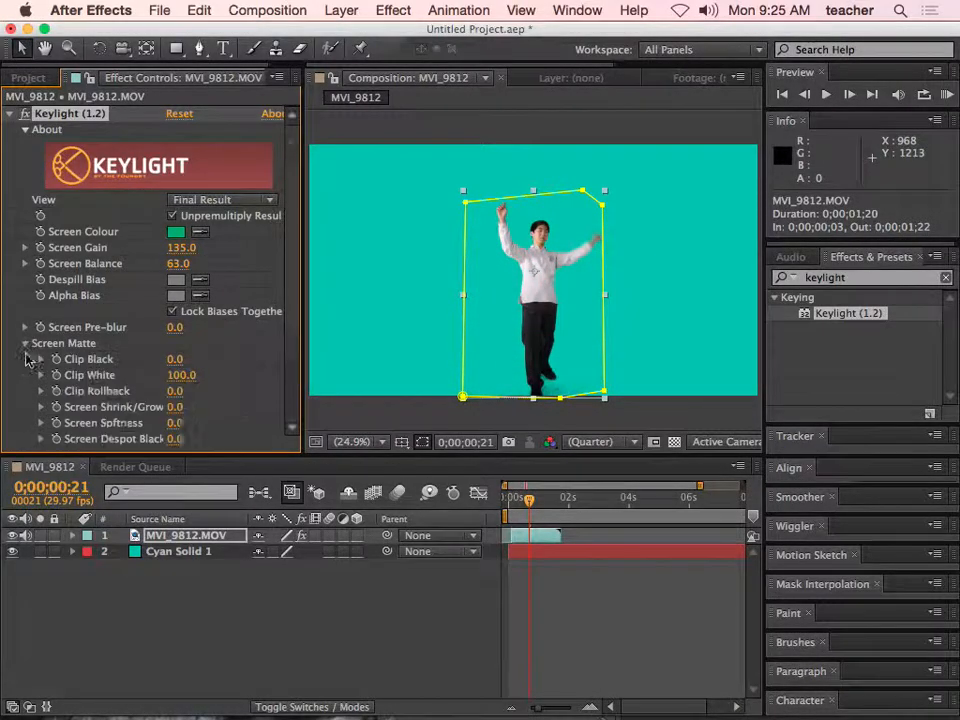
- Expand Keylight's Screen Matte settings and raise Clip Black to 38
{"action": "left_click", "coordinate": [25, 344]}
{"action": "left_click_drag", "start_coordinate": [180, 317], "coordinate": [198, 315]}
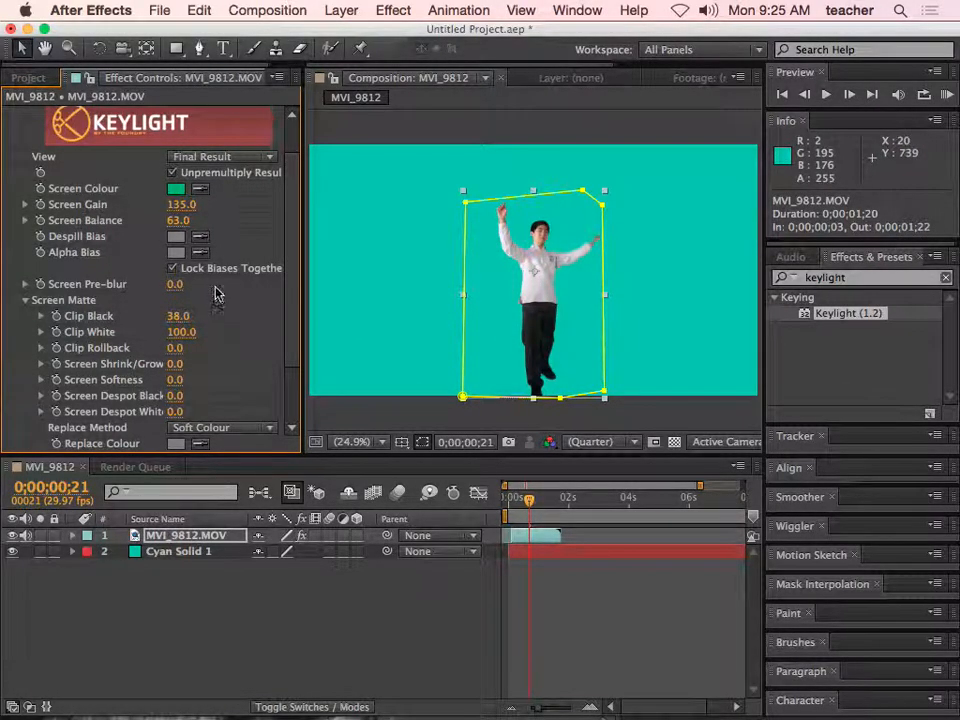
{"action": "left_click_drag", "start_coordinate": [287, 326], "coordinate": [293, 341]}
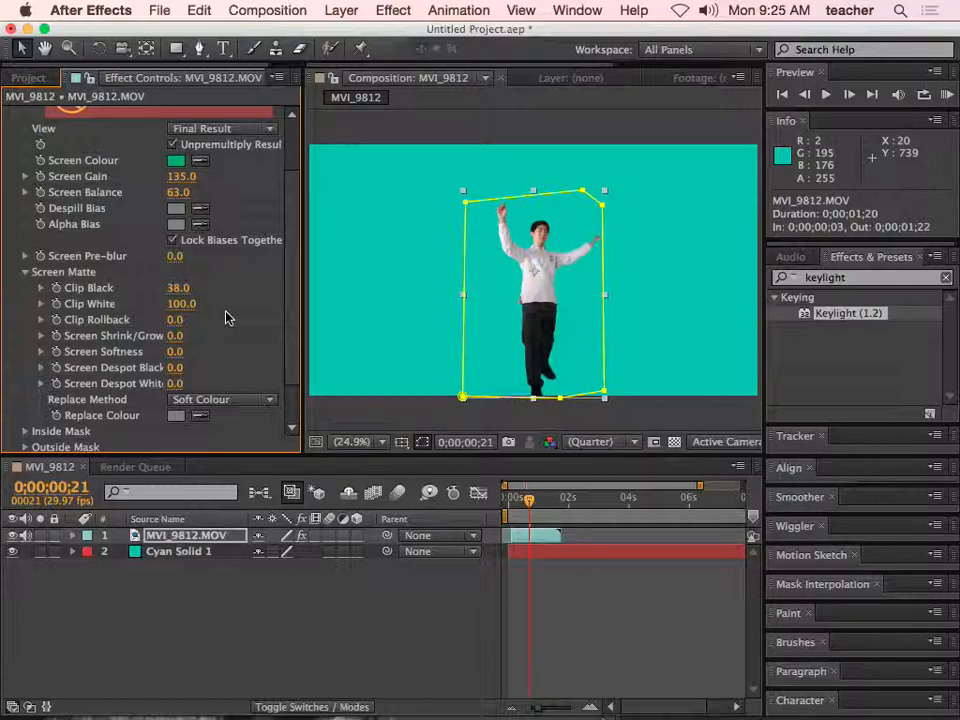
- Expand the MVI_9812.MOV layer's properties and set a Scale keyframe of 57% at 0;00;00;05
{"action": "mouse_move", "coordinate": [529, 499]}
{"action": "left_mouse_down"}
{"action": "mouse_move", "coordinate": [493, 509]}
{"action": "mouse_move", "coordinate": [542, 507]}
{"action": "mouse_move", "coordinate": [531, 506]}
{"action": "left_mouse_up"}
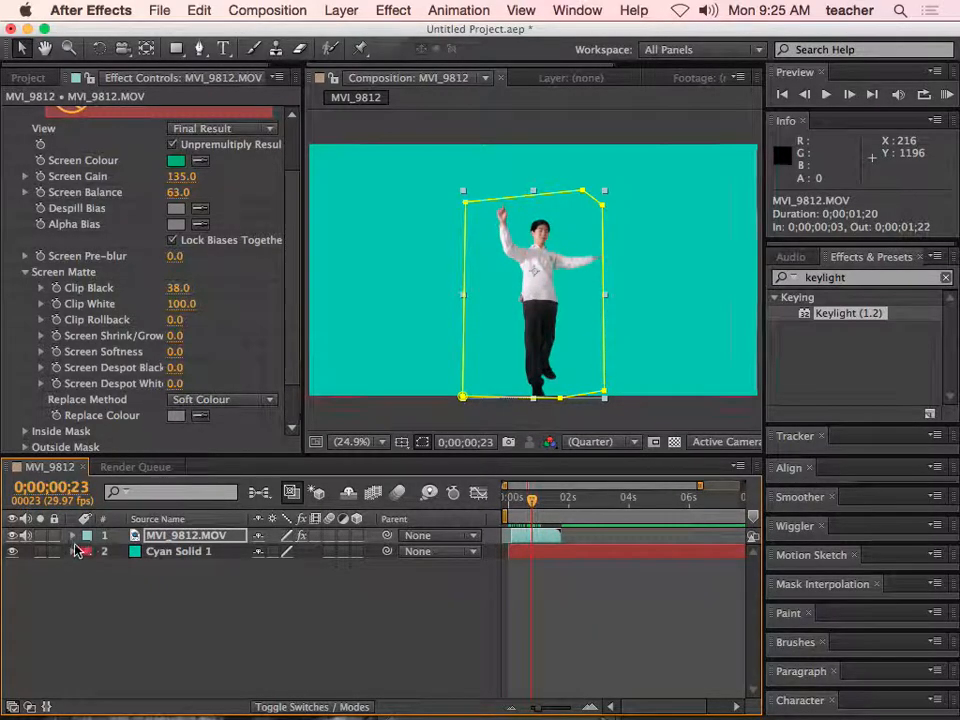
{"action": "left_click", "coordinate": [73, 536]}
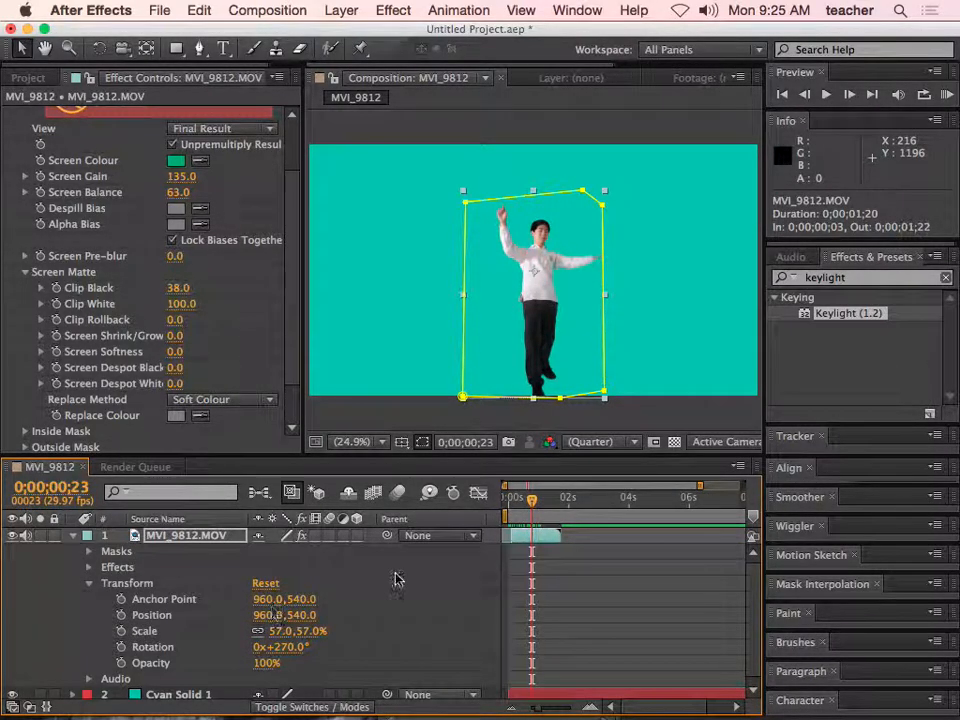
{"action": "left_click_drag", "start_coordinate": [537, 510], "coordinate": [514, 508]}
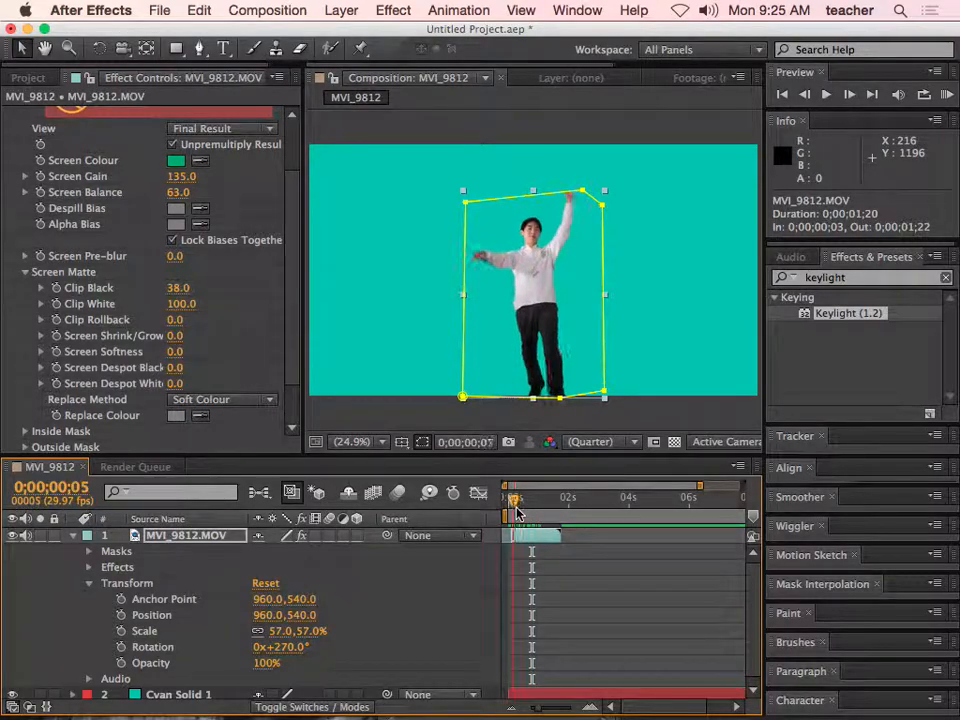
{"action": "left_click", "coordinate": [121, 631]}
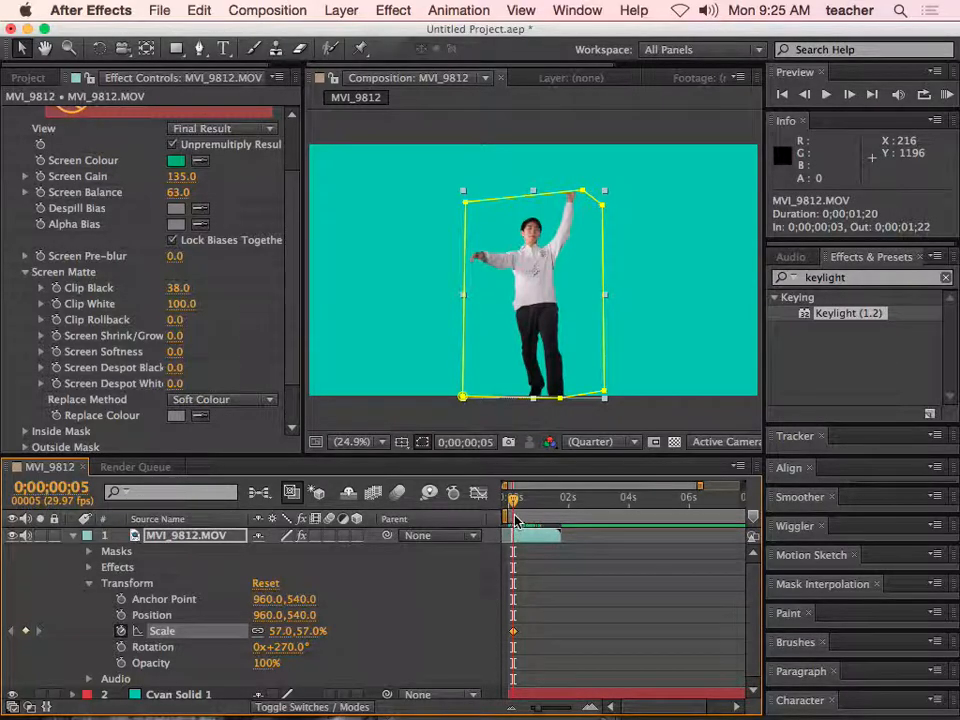
- Set the MVI_9812.MOV layer's Scale to 408% and add a Position keyframe of 960, 1532 at 0;00;00;05
{"action": "left_click_drag", "start_coordinate": [313, 632], "coordinate": [564, 621]}
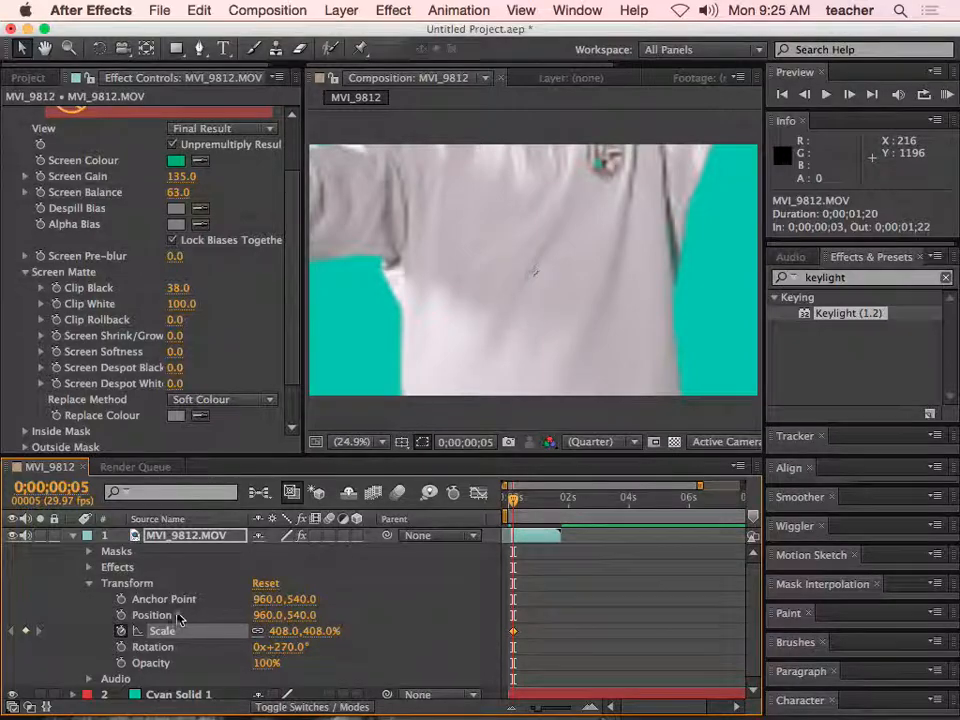
{"action": "left_click", "coordinate": [120, 615]}
{"action": "left_click_drag", "start_coordinate": [305, 616], "coordinate": [544, 568]}
{"action": "left_click_drag", "start_coordinate": [300, 615], "coordinate": [594, 603]}
{"action": "left_click_drag", "start_coordinate": [306, 616], "coordinate": [409, 615]}
- At 0;00;01;18, add MVI_9812.MOV keyframes with Scale 9% and Position 960, 682
{"action": "left_click_drag", "start_coordinate": [543, 508], "coordinate": [561, 510]}
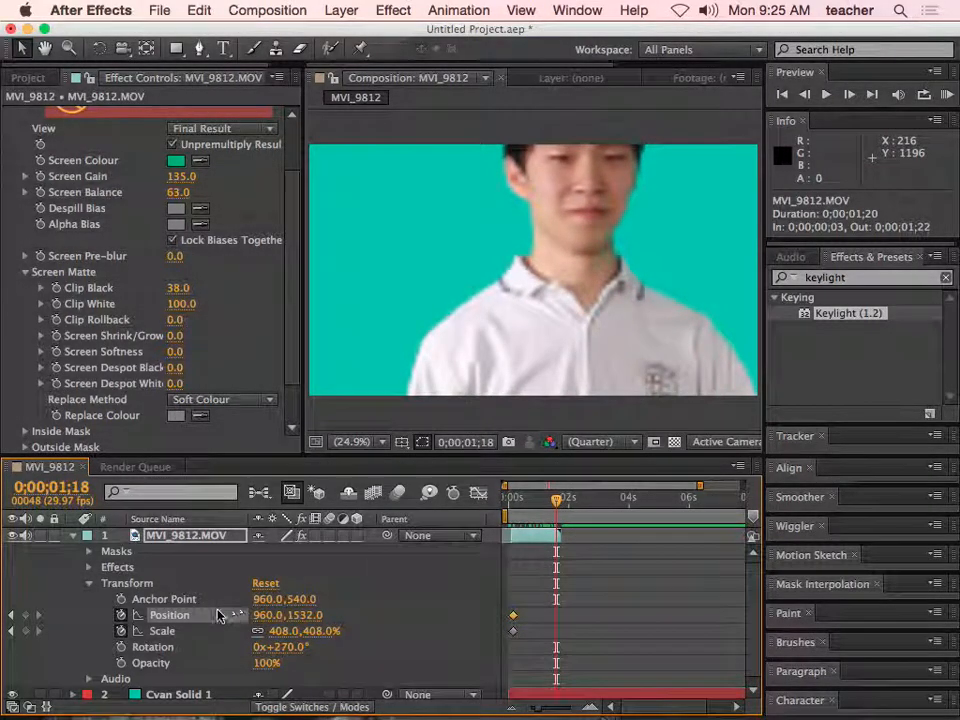
{"action": "left_click_drag", "start_coordinate": [315, 631], "coordinate": [140, 636]}
{"action": "left_click_drag", "start_coordinate": [305, 615], "coordinate": [20, 613]}
{"action": "left_click_drag", "start_coordinate": [310, 632], "coordinate": [260, 632]}
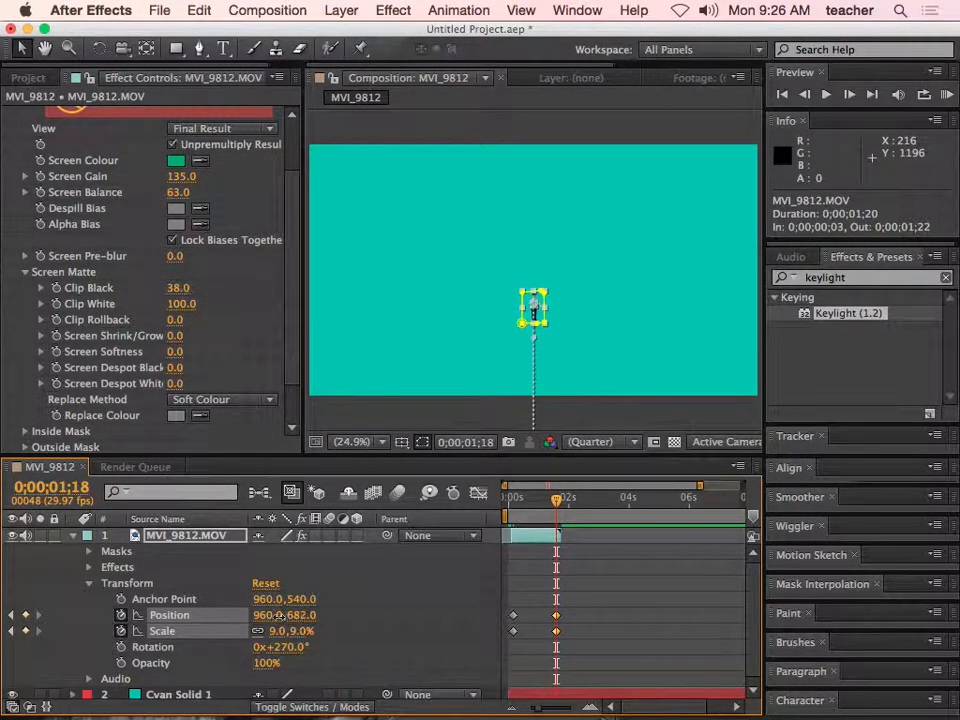
- Change the MVI_9812.MOV keyframes at 0;00;00;05 to Scale 261% and Position 960, 1245, and scrub through the motion
{"action": "left_click_drag", "start_coordinate": [556, 502], "coordinate": [514, 515]}
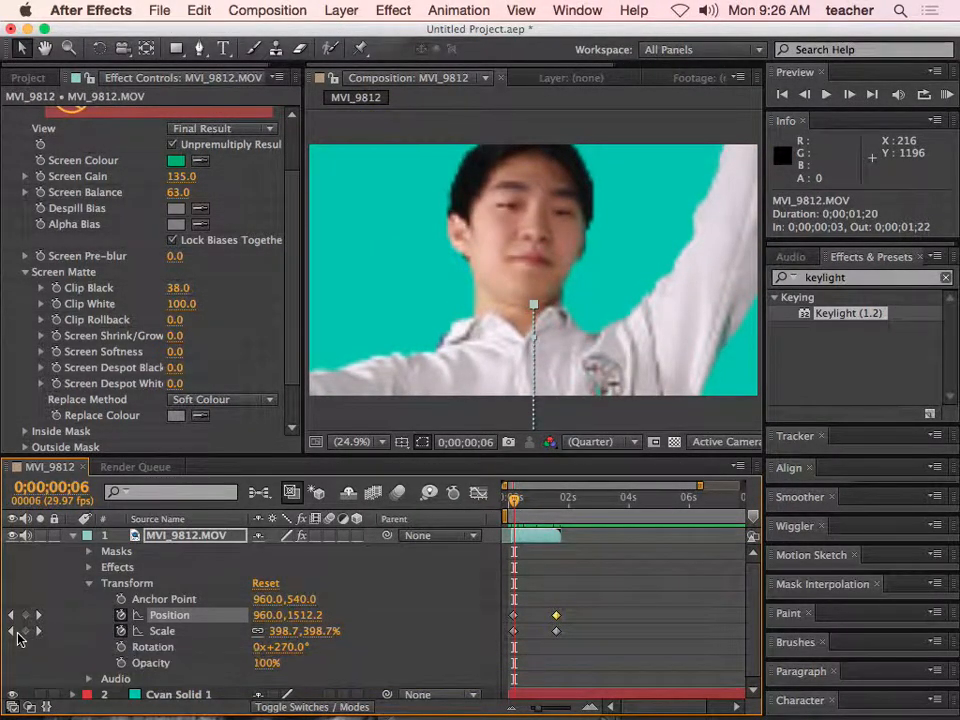
{"action": "left_click", "coordinate": [12, 633]}
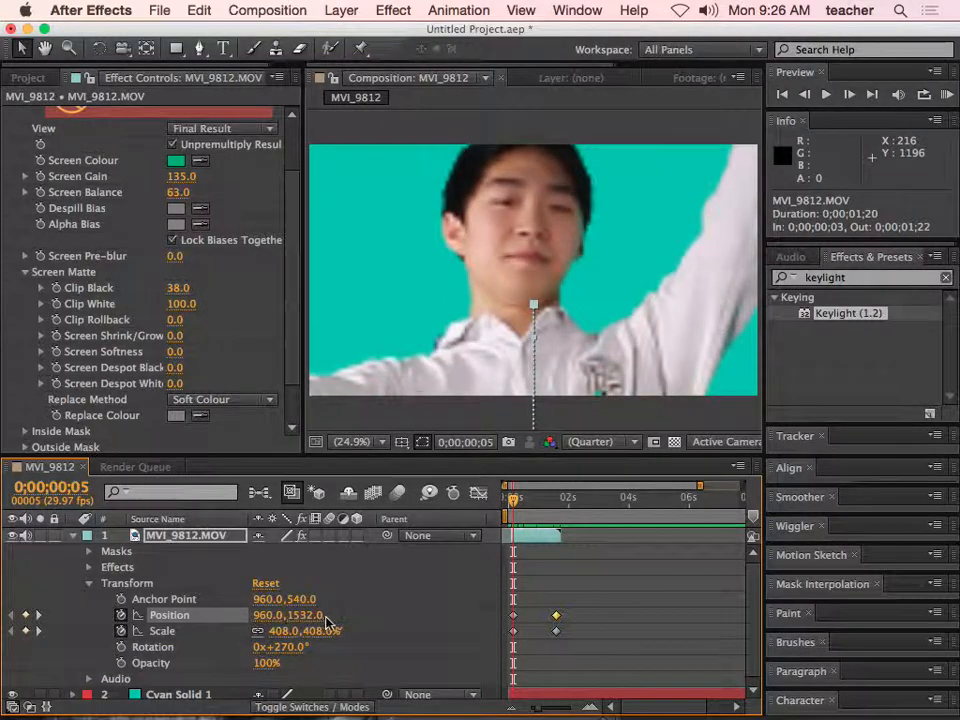
{"action": "left_click_drag", "start_coordinate": [322, 631], "coordinate": [232, 637]}
{"action": "left_click_drag", "start_coordinate": [311, 616], "coordinate": [178, 617]}
{"action": "left_click_drag", "start_coordinate": [516, 503], "coordinate": [552, 505]}
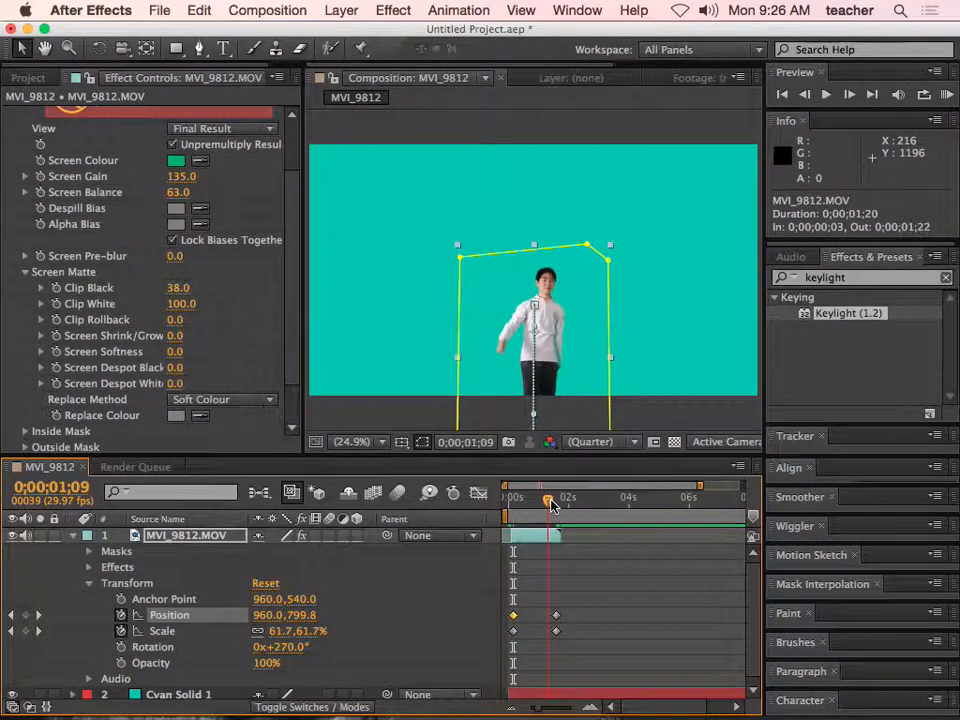
- Move the second Position and Scale keyframes of MVI_9812.MOV earlier to 0;00;00;23 and preview the animation
{"action": "left_click", "coordinate": [556, 615]}
{"action": "left_click_drag", "start_coordinate": [558, 622], "coordinate": [535, 624]}
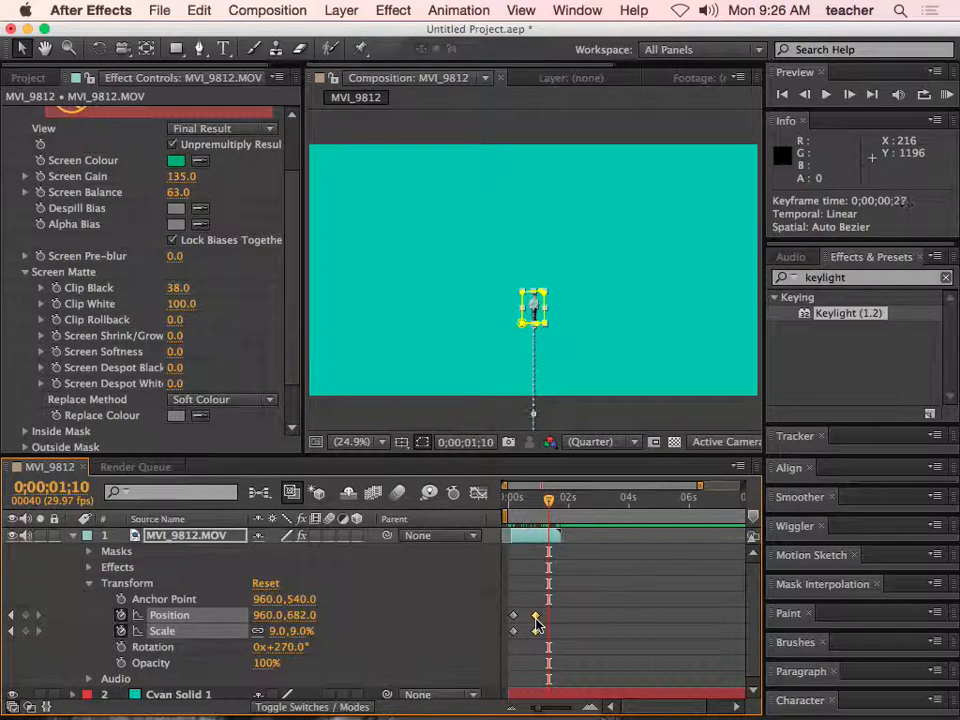
{"action": "left_click_drag", "start_coordinate": [547, 505], "coordinate": [513, 508]}
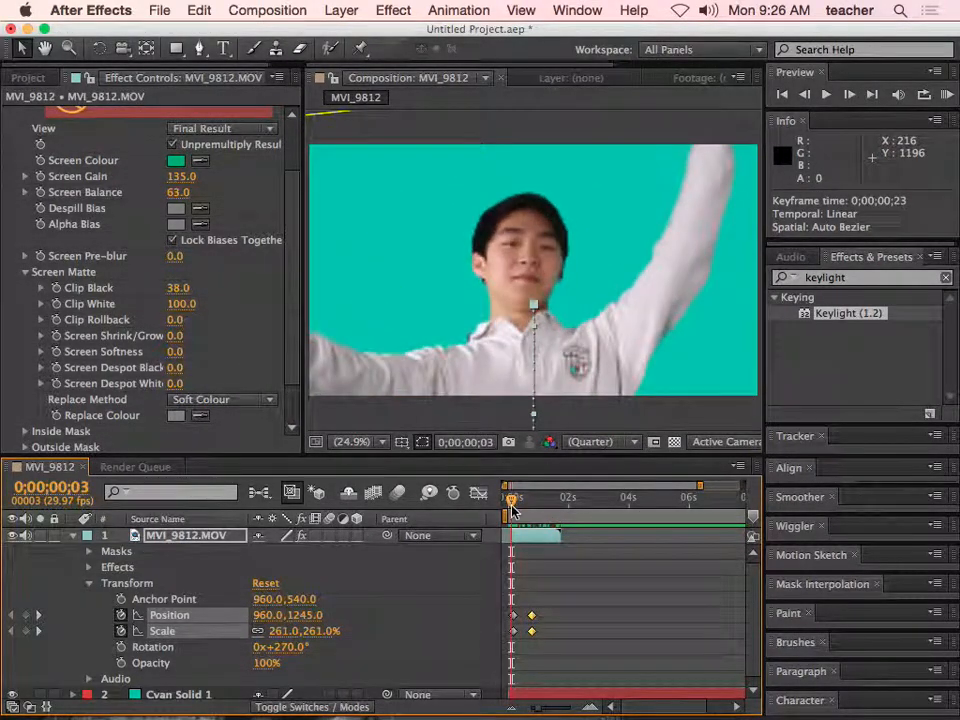
{"action": "key", "text": "space"}
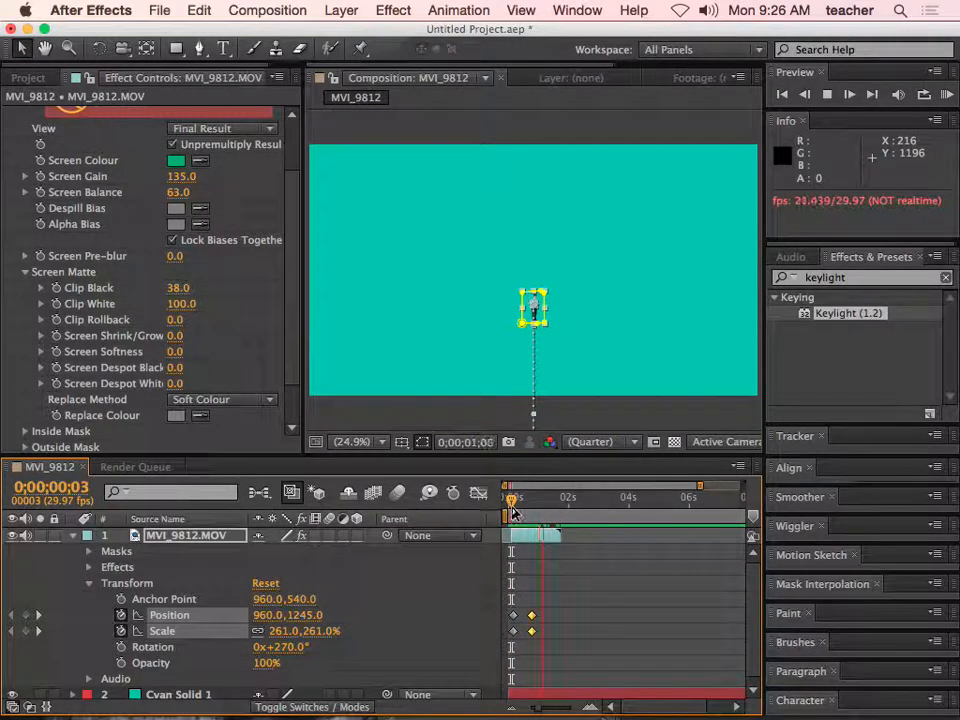
{"action": "key", "text": "space"}
- Set the MVI_9812.MOV layer's Scale to 0% at 0;00;00;25 and return to the composition's start
{"action": "left_click_drag", "start_coordinate": [528, 511], "coordinate": [535, 511]}
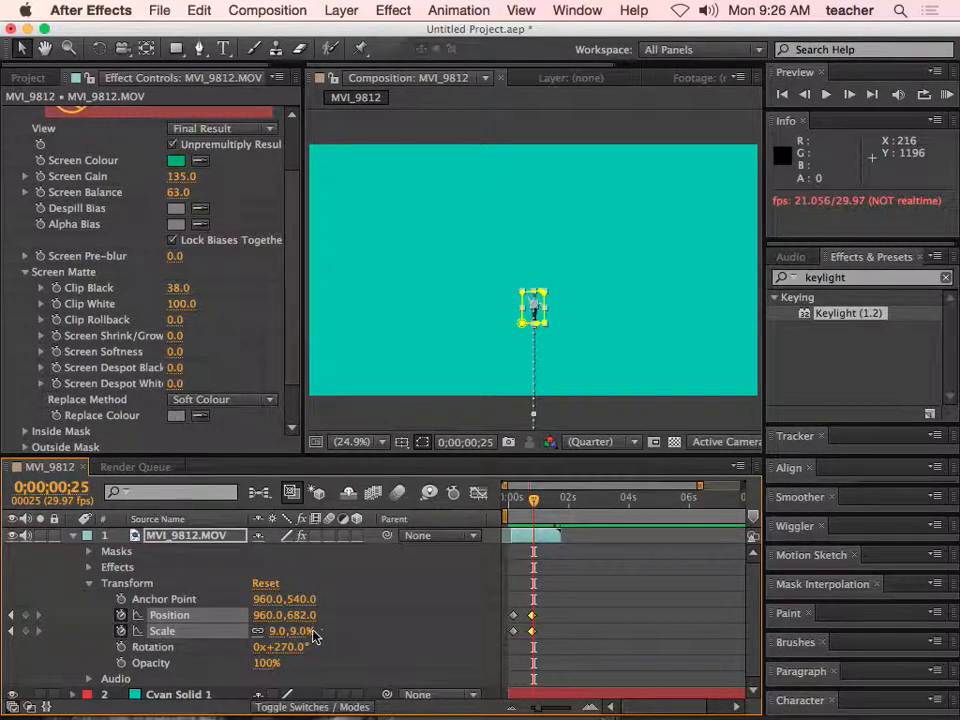
{"action": "left_click_drag", "start_coordinate": [303, 631], "coordinate": [299, 632]}
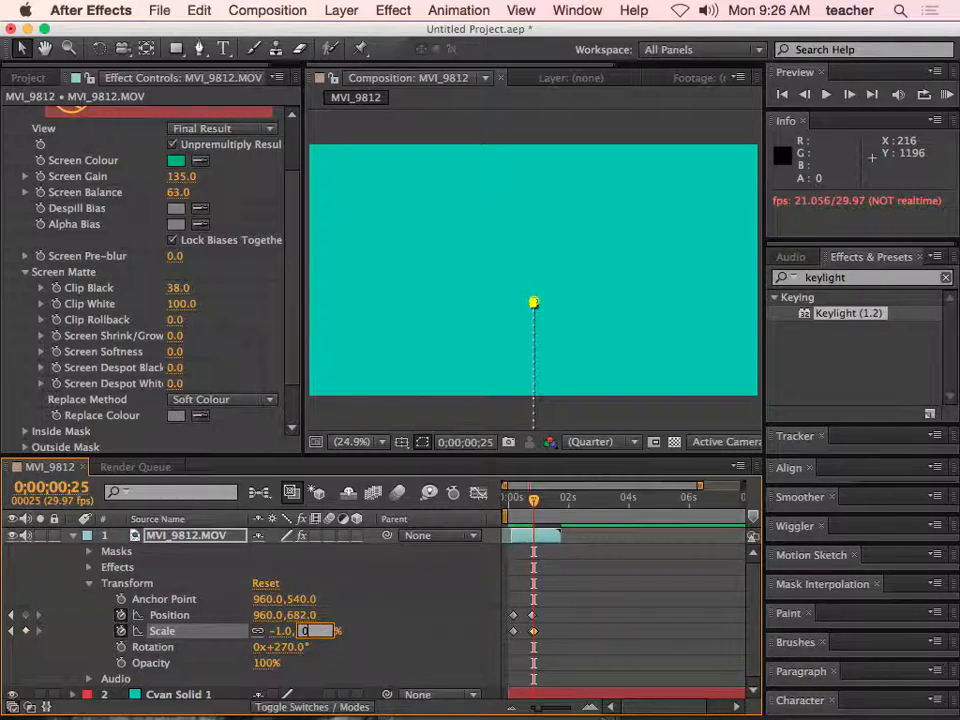
{"action": "key", "text": "Return"}
{"action": "left_click_drag", "start_coordinate": [533, 498], "coordinate": [511, 514]}
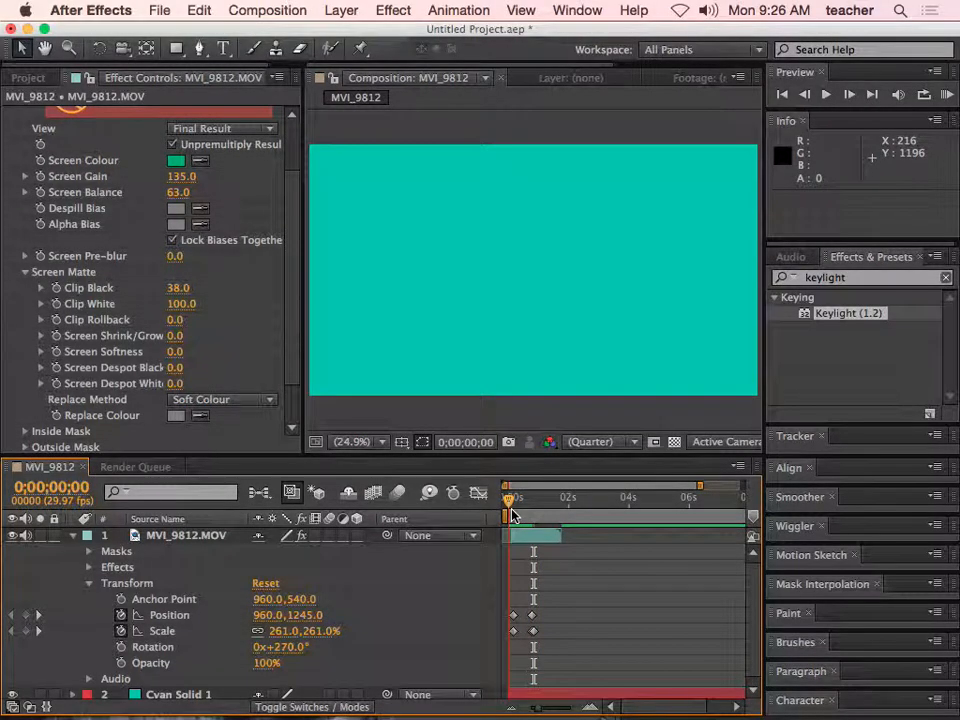
- Switch to Adobe Bridge and import MVI_9810.MOV from the keying folder into the After Effects project
{"action": "left_click", "coordinate": [28, 77]}
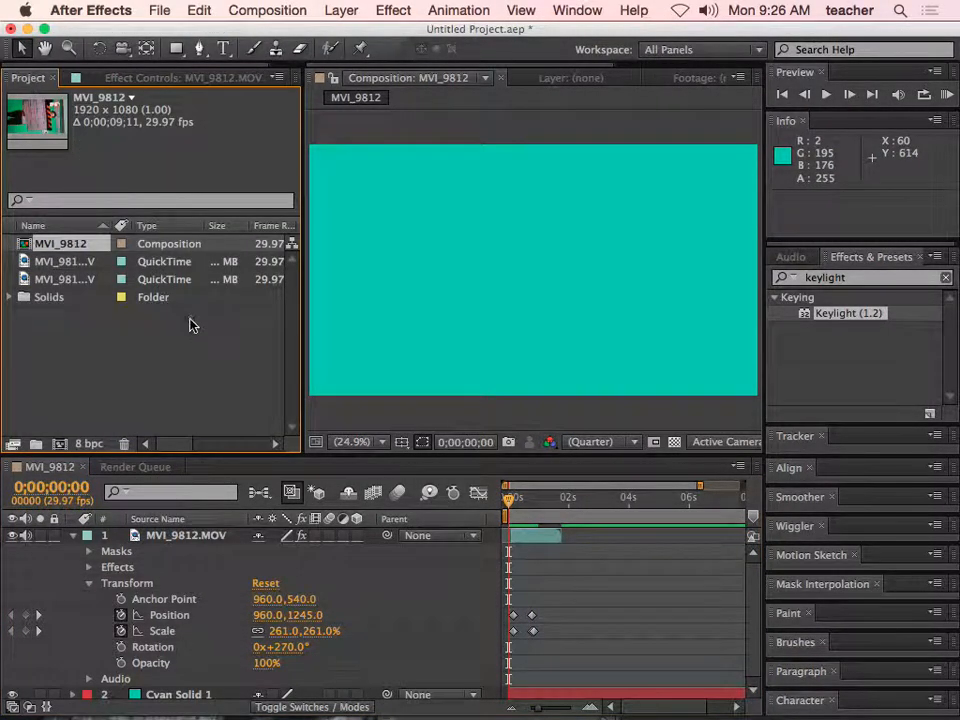
{"action": "mouse_move", "coordinate": [233, 700]}
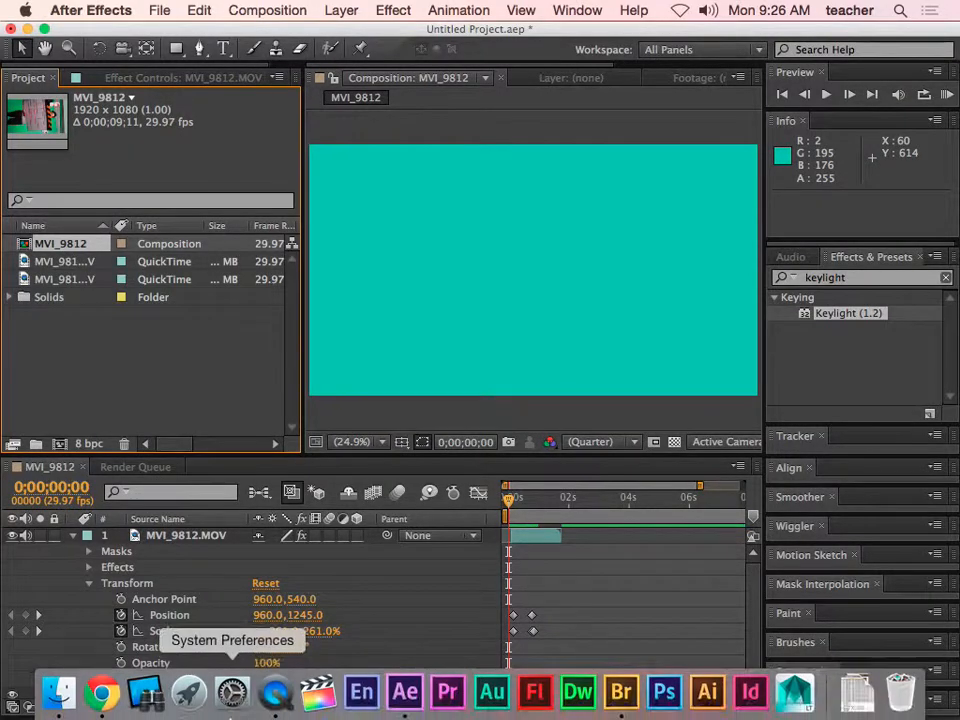
{"action": "left_click", "coordinate": [620, 693]}
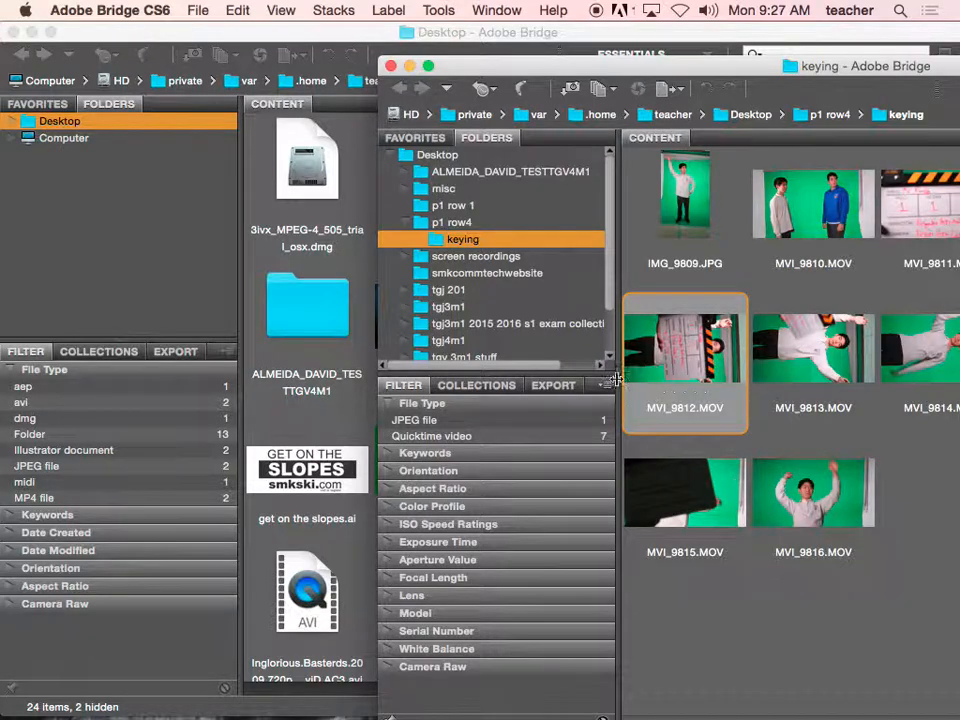
{"action": "left_click_drag", "start_coordinate": [647, 77], "coordinate": [522, 53]}
{"action": "left_click", "coordinate": [712, 512]}
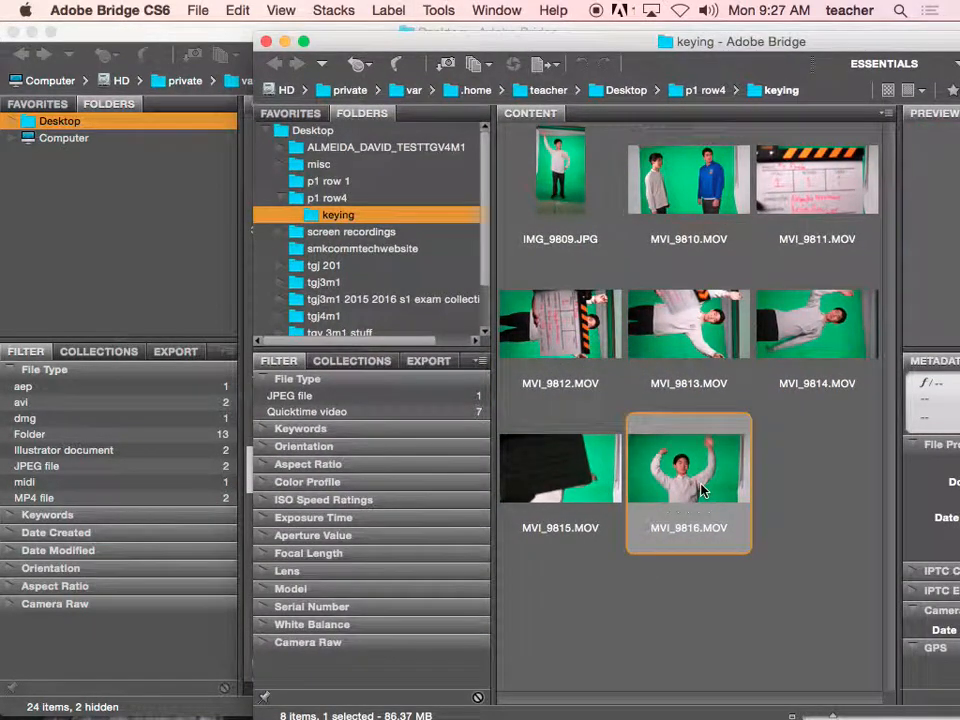
{"action": "left_click", "coordinate": [567, 459]}
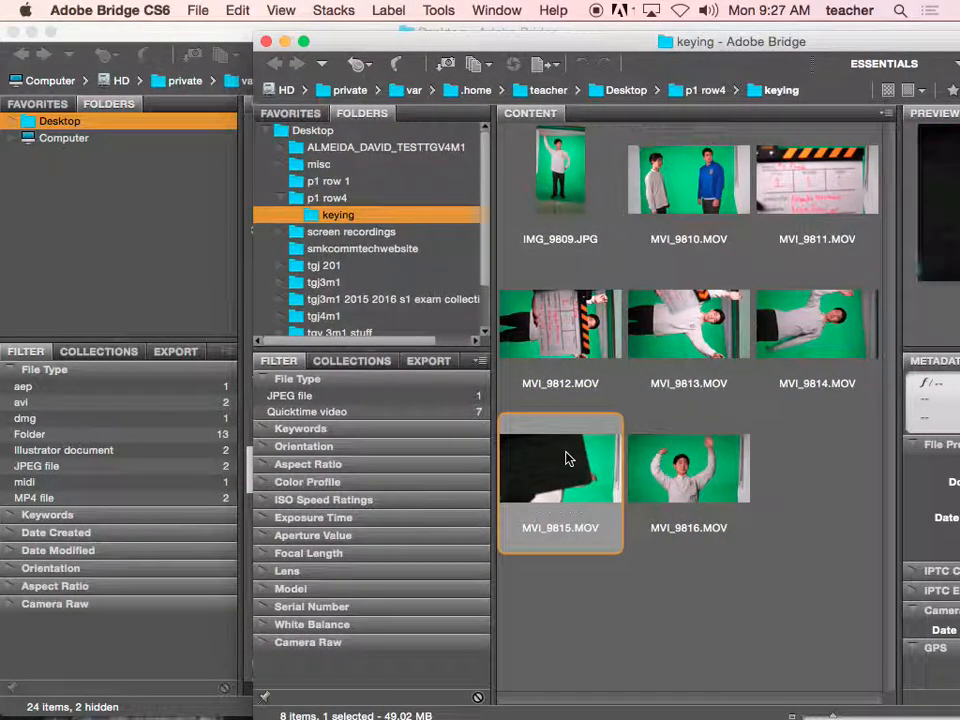
{"action": "left_click", "coordinate": [689, 205]}
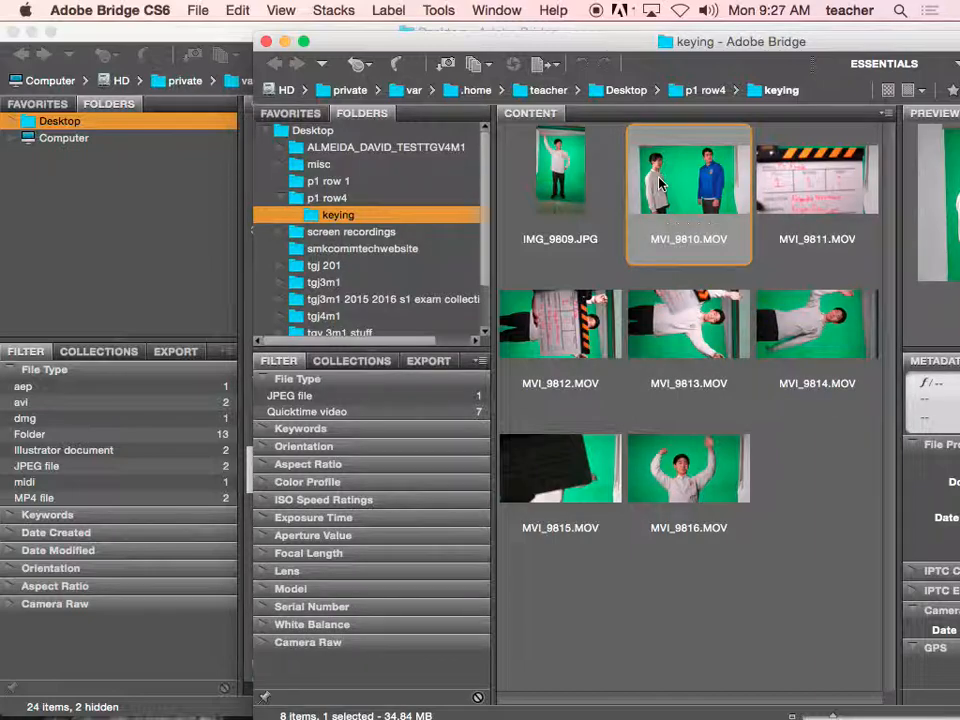
{"action": "left_click_drag", "start_coordinate": [660, 183], "coordinate": [193, 386]}
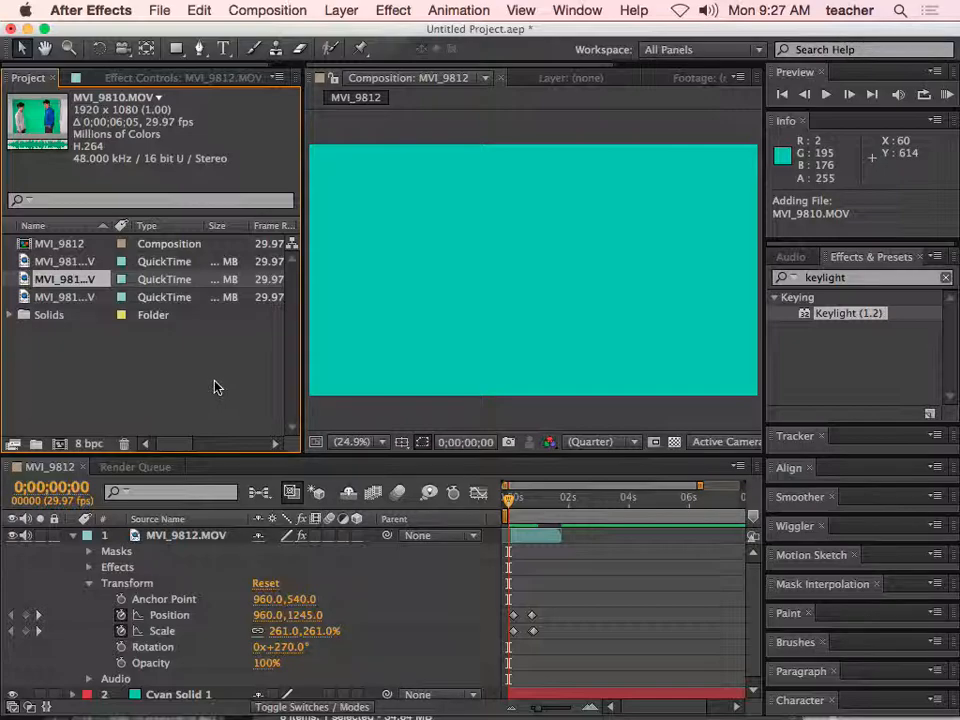
- Shift the MVI_9812.MOV layer later so it starts at 0;00;05;02, and collapse its properties
{"action": "left_click_drag", "start_coordinate": [519, 509], "coordinate": [597, 541]}
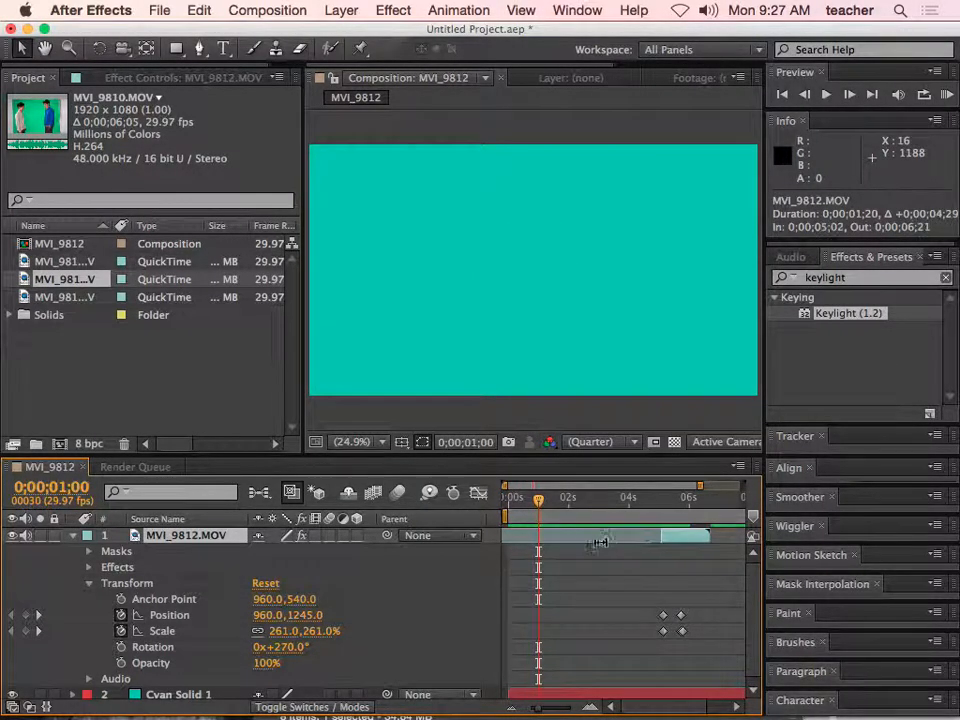
{"action": "left_click", "coordinate": [73, 537]}
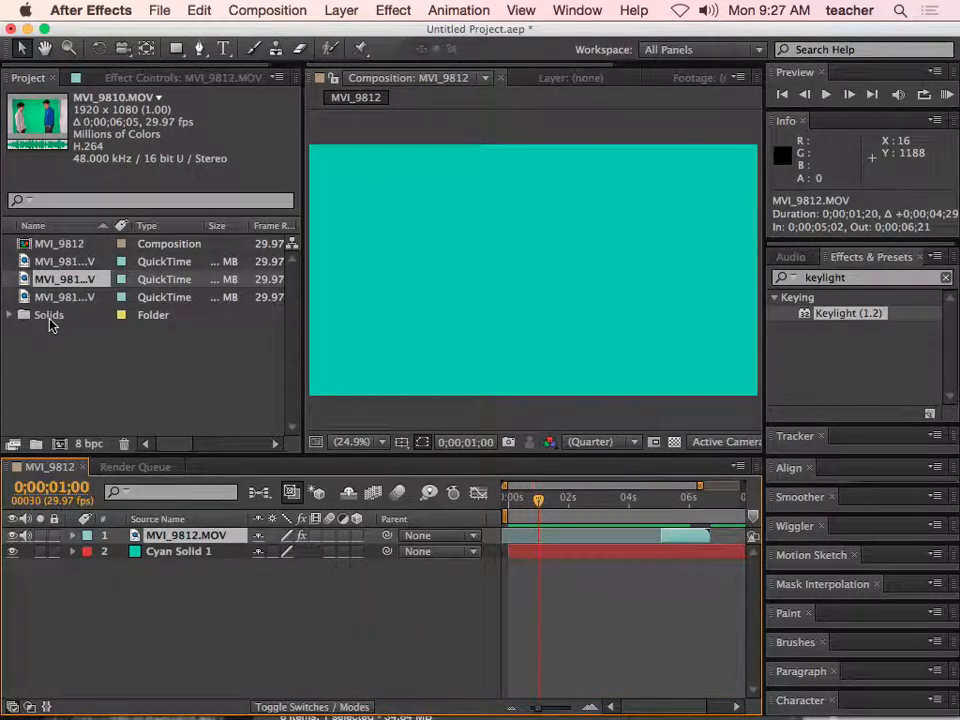
- Review the MVI_9810.MOV footage, add it above the MVI_9812.MOV layer, and scrub to 0;00;05;00
{"action": "double_click", "coordinate": [38, 282]}
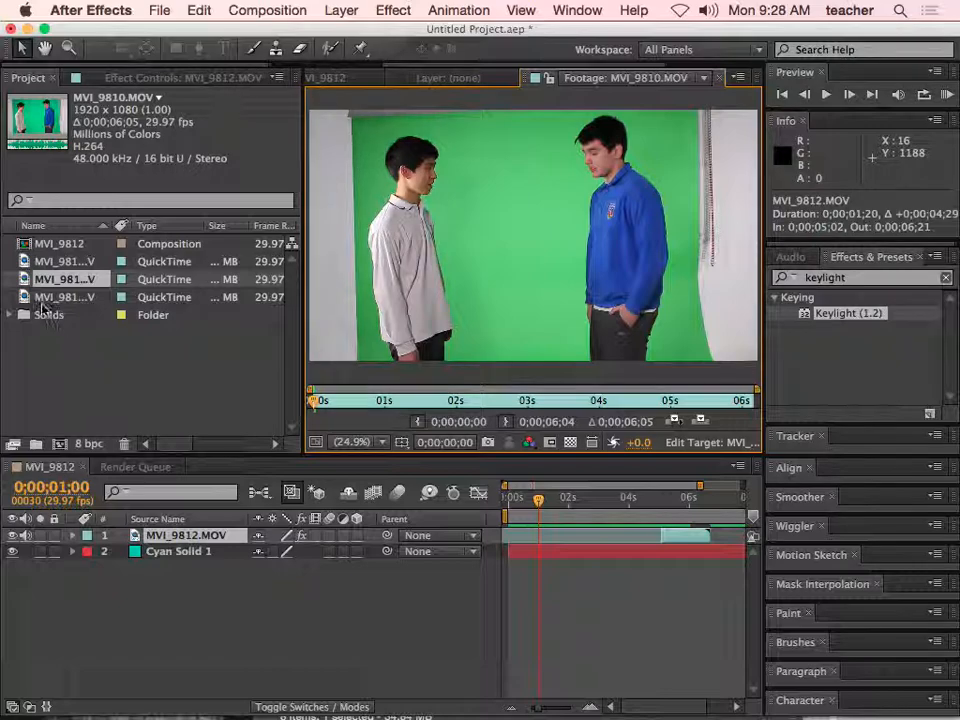
{"action": "left_click_drag", "start_coordinate": [60, 279], "coordinate": [123, 545]}
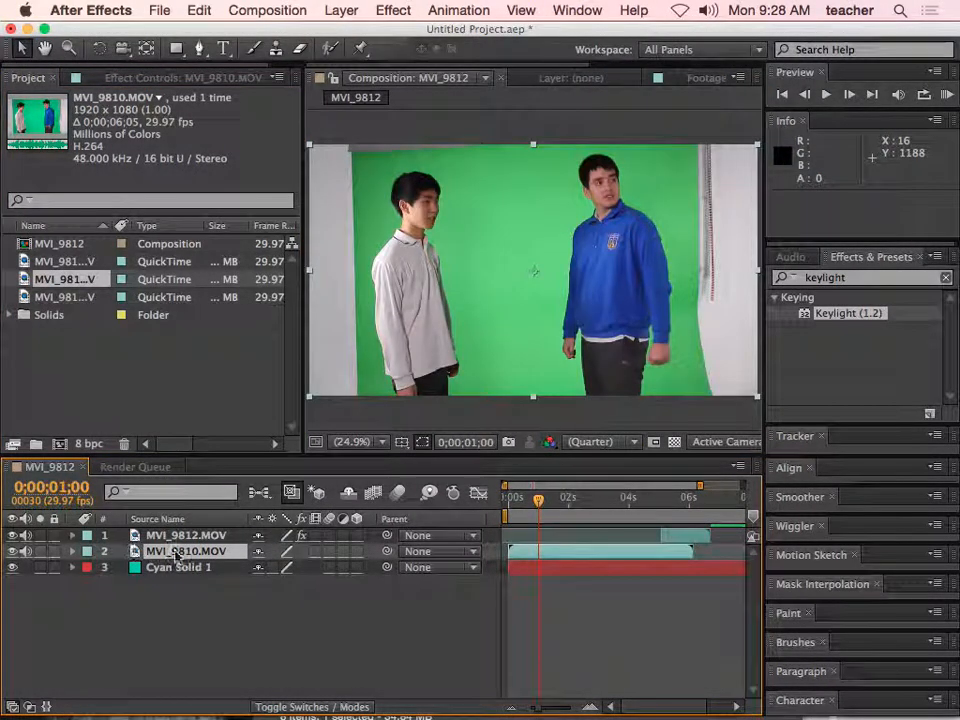
{"action": "left_click_drag", "start_coordinate": [245, 556], "coordinate": [172, 543]}
{"action": "left_click_drag", "start_coordinate": [536, 502], "coordinate": [658, 505]}
- Delete the MVI_9810.MOV footage from the project, including its use in the composition
{"action": "left_click", "coordinate": [216, 364]}
{"action": "left_click", "coordinate": [50, 279]}
{"action": "key", "text": "Delete"}
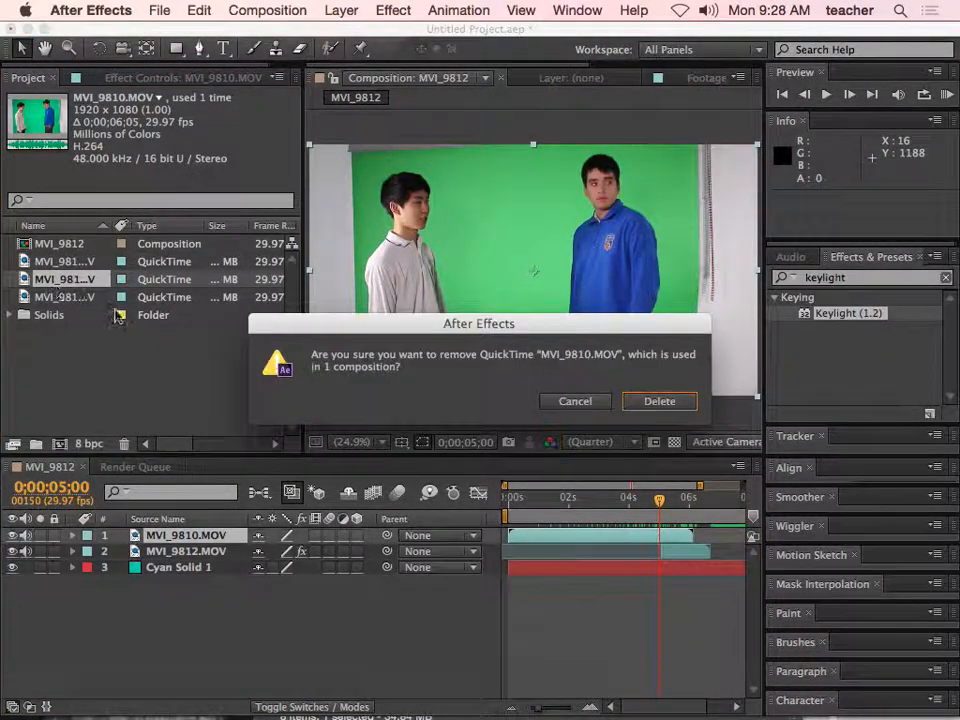
{"action": "left_click", "coordinate": [624, 401]}
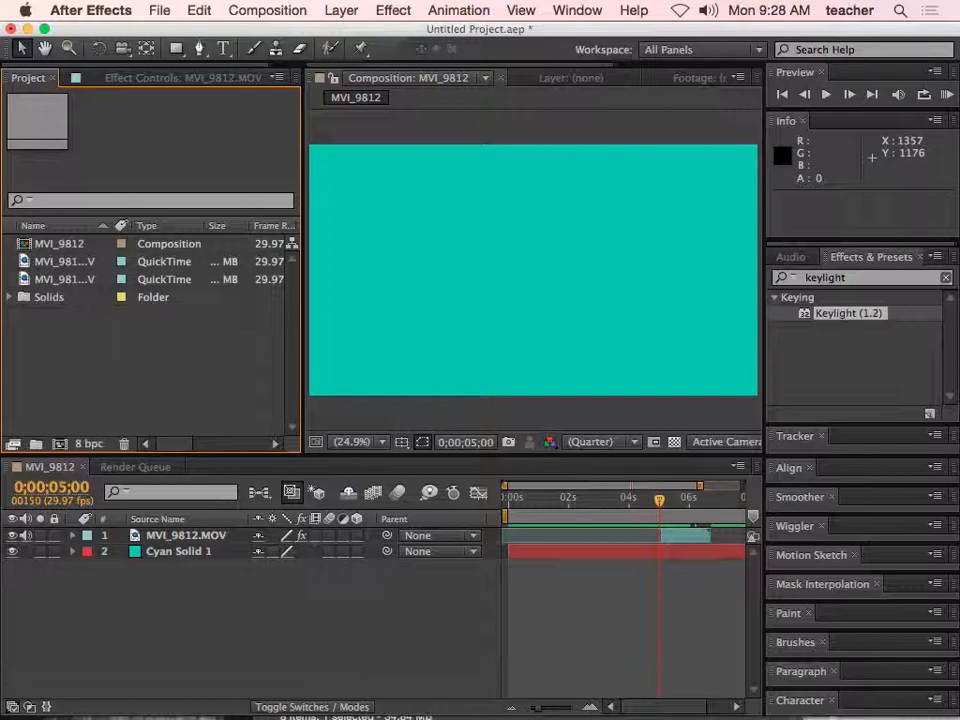
- Switch to Adobe Bridge and play the previews of MVI_9810.MOV and MVI_9811.MOV in the keying folder
{"action": "left_click", "coordinate": [619, 692]}
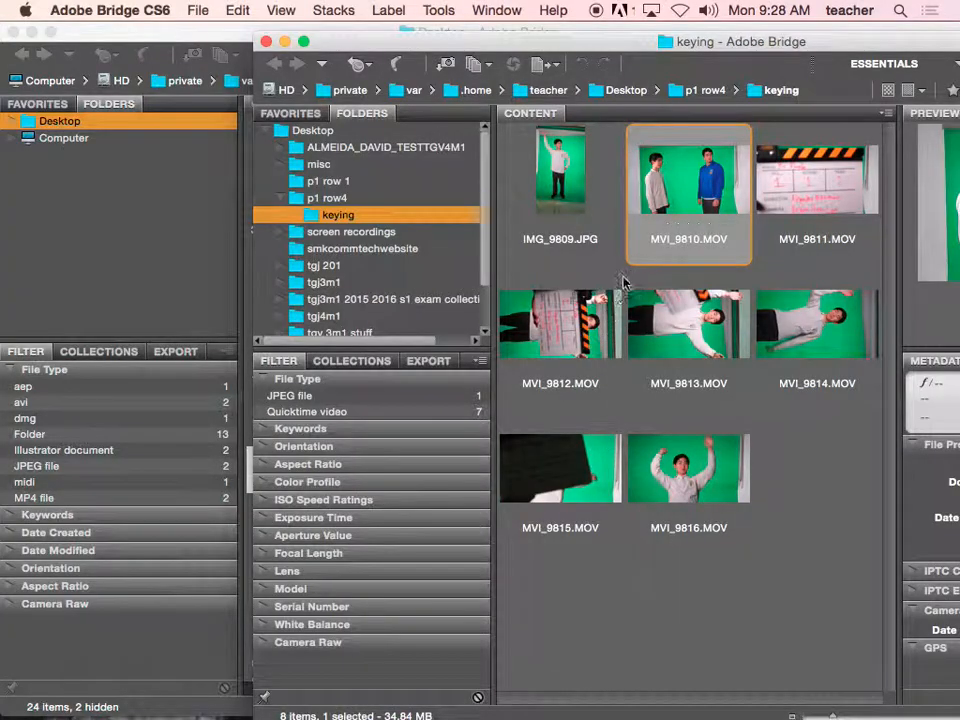
{"action": "left_click_drag", "start_coordinate": [575, 45], "coordinate": [303, 15]}
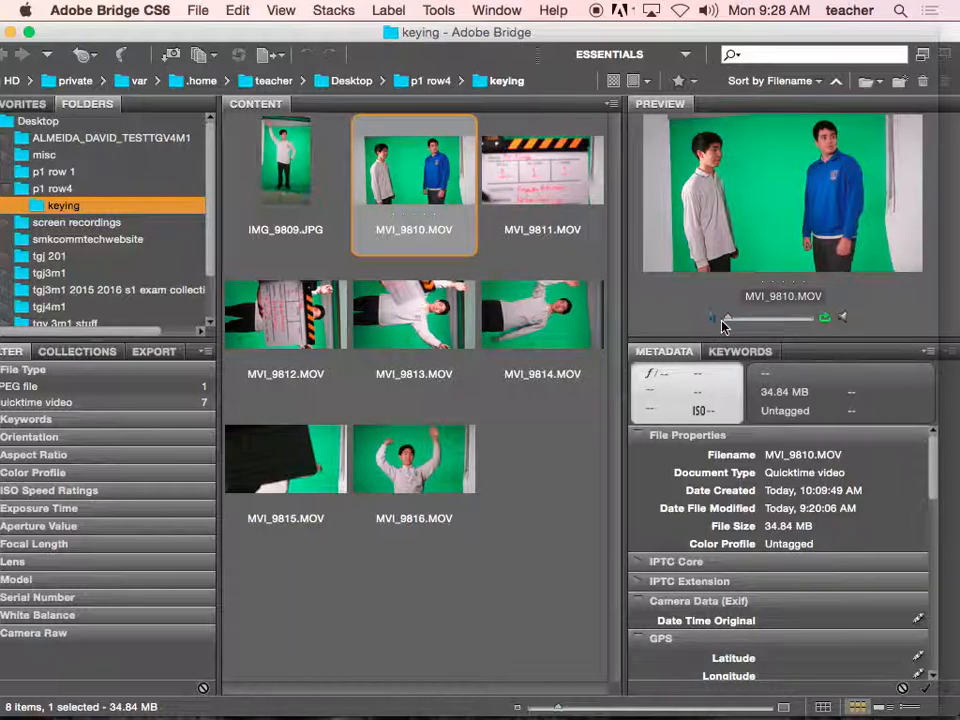
{"action": "left_click", "coordinate": [712, 318]}
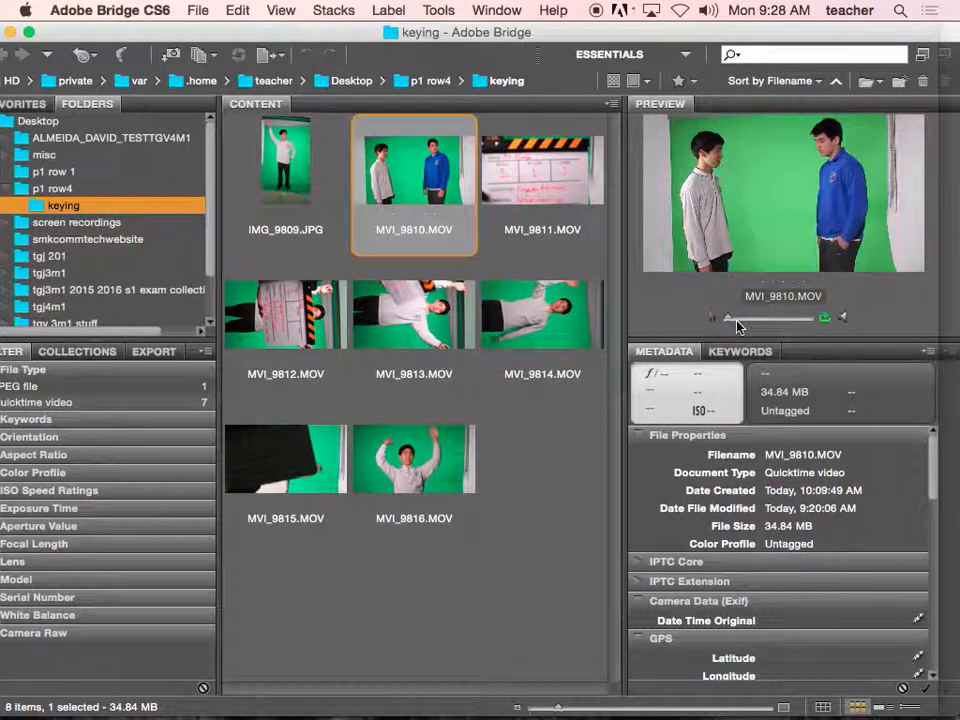
{"action": "left_click", "coordinate": [571, 209]}
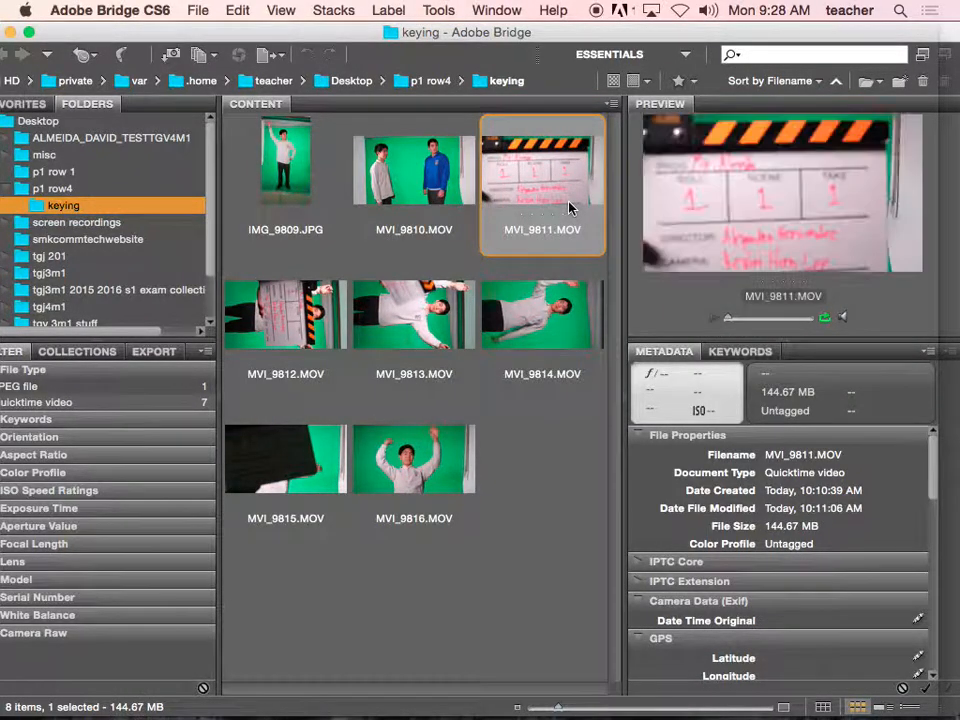
{"action": "left_click", "coordinate": [711, 322]}
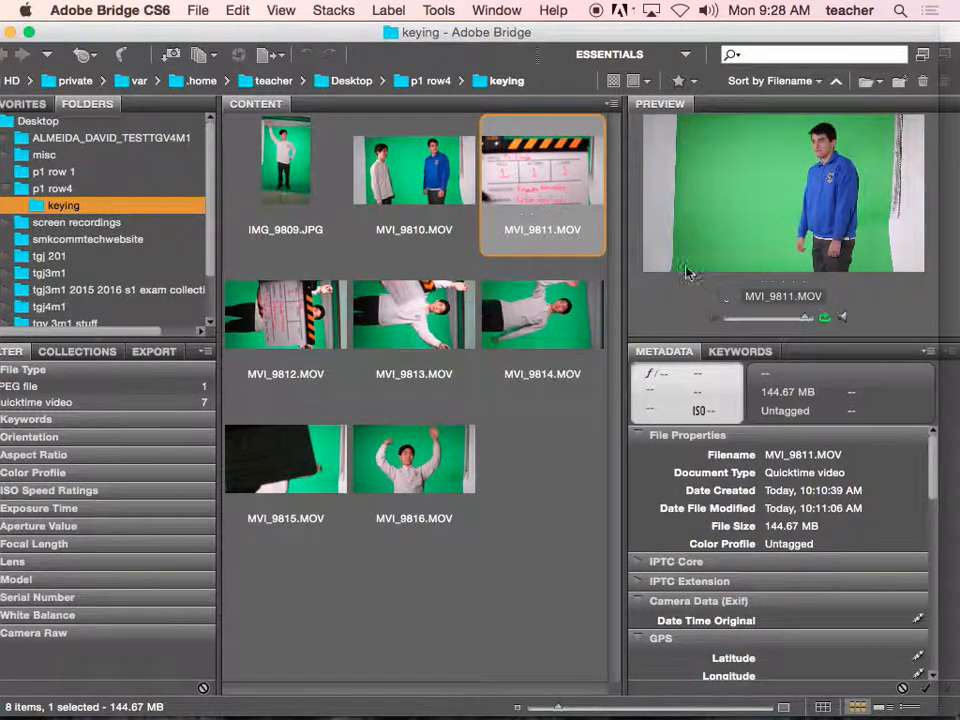
- Import MVI_9811.MOV into the After Effects project, add it as the composition's top layer, and scrub to 0;00;07;02
{"action": "left_click_drag", "start_coordinate": [557, 185], "coordinate": [184, 427]}
{"action": "left_click_drag", "start_coordinate": [171, 390], "coordinate": [171, 390]}
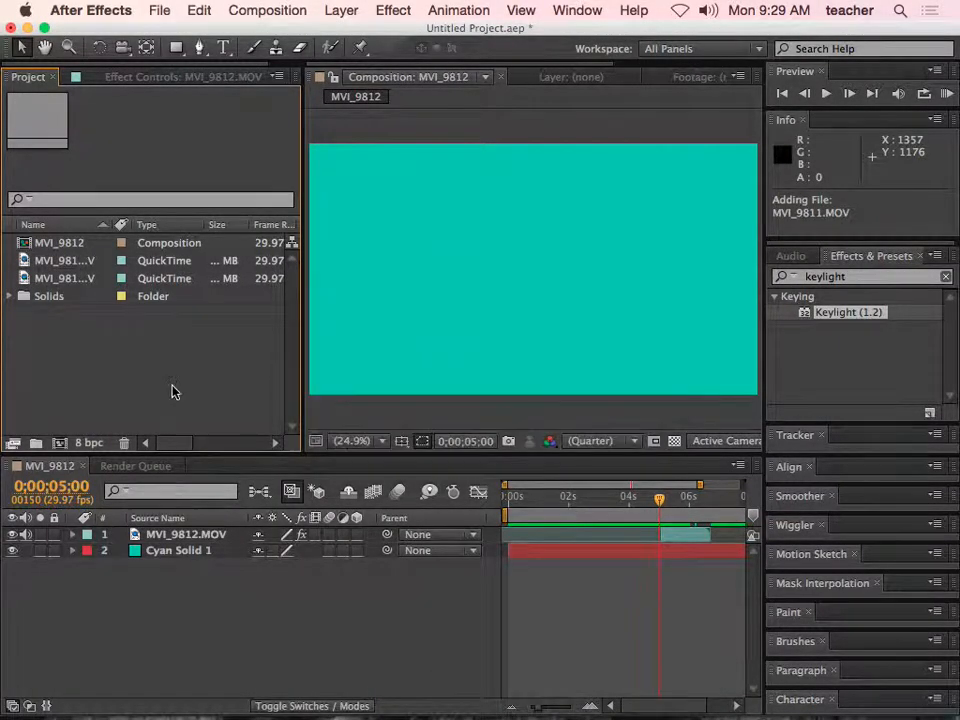
{"action": "left_click_drag", "start_coordinate": [78, 323], "coordinate": [145, 540]}
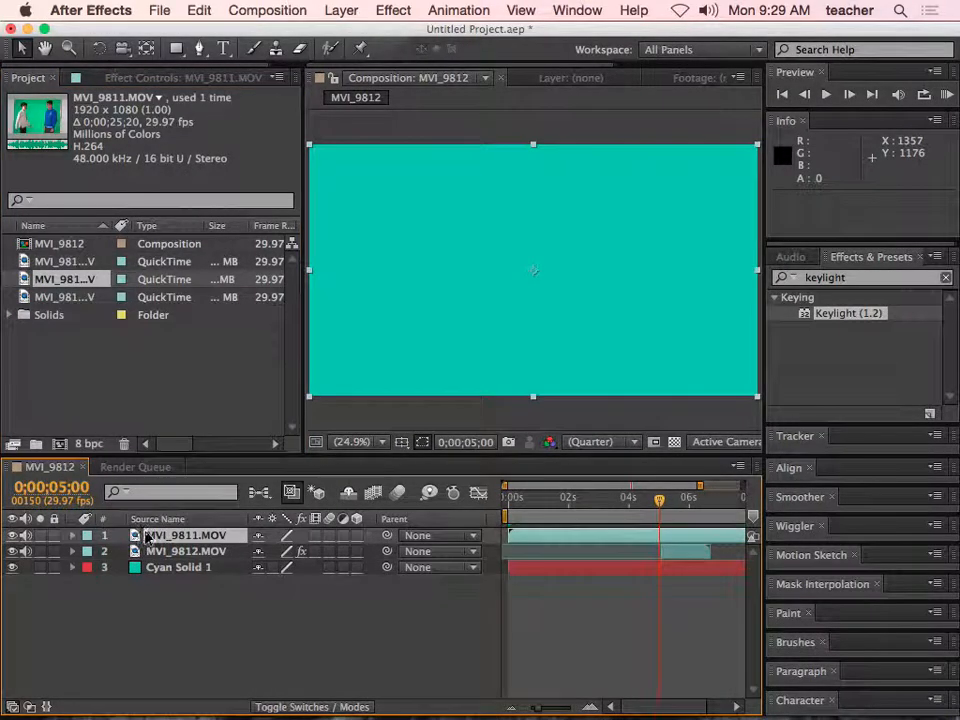
{"action": "left_click", "coordinate": [682, 500]}
{"action": "left_click_drag", "start_coordinate": [700, 506], "coordinate": [720, 500]}
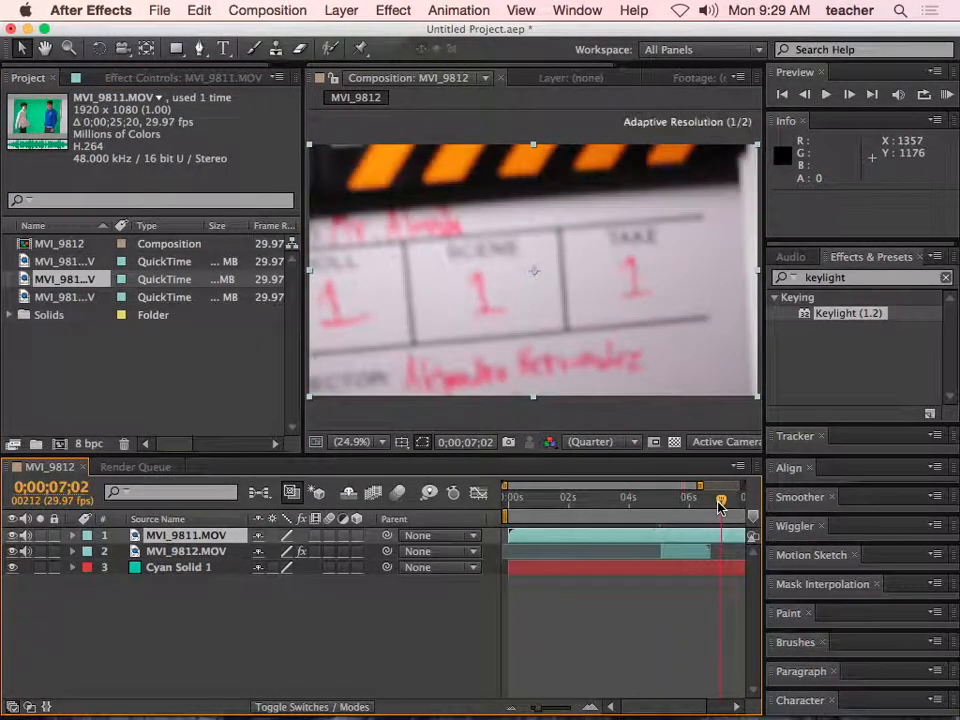
- Slide the MVI_9811.MOV layer earlier past its slate section and trim its start to 0;00;06;14
{"action": "left_click_drag", "start_coordinate": [543, 540], "coordinate": [533, 540]}
{"action": "left_click_drag", "start_coordinate": [641, 538], "coordinate": [560, 540]}
{"action": "left_click_drag", "start_coordinate": [649, 537], "coordinate": [551, 540]}
{"action": "left_click_drag", "start_coordinate": [643, 536], "coordinate": [553, 536]}
{"action": "mouse_move", "coordinate": [656, 536]}
{"action": "left_mouse_down"}
{"action": "mouse_move", "coordinate": [632, 540]}
{"action": "mouse_move", "coordinate": [646, 537]}
{"action": "left_mouse_up"}
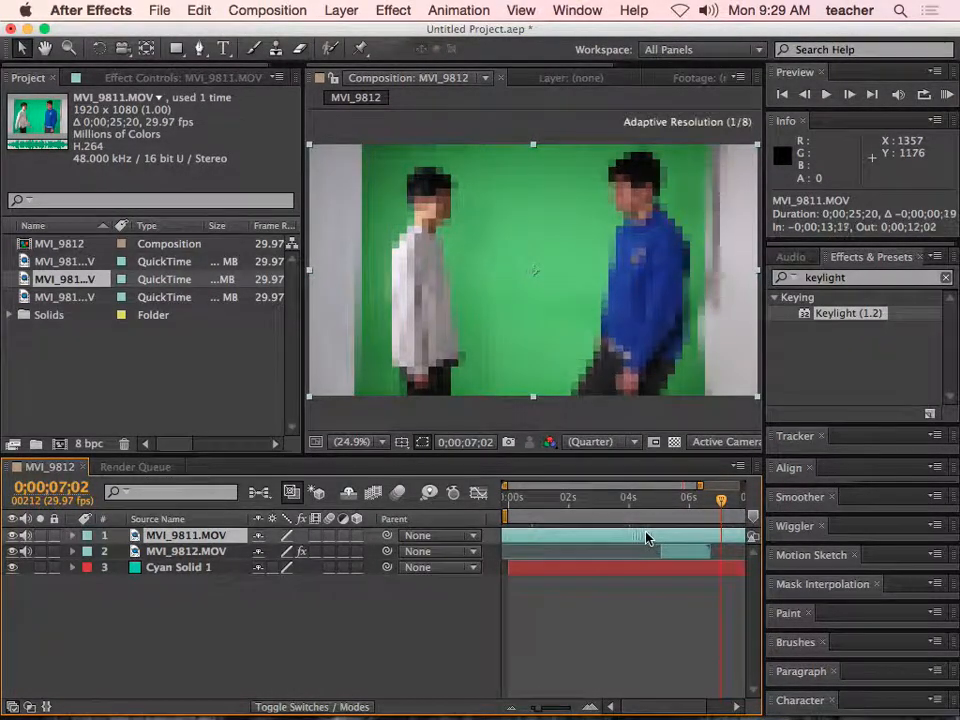
{"action": "mouse_move", "coordinate": [721, 503]}
{"action": "left_mouse_down"}
{"action": "mouse_move", "coordinate": [686, 508]}
{"action": "mouse_move", "coordinate": [703, 509]}
{"action": "left_mouse_up"}
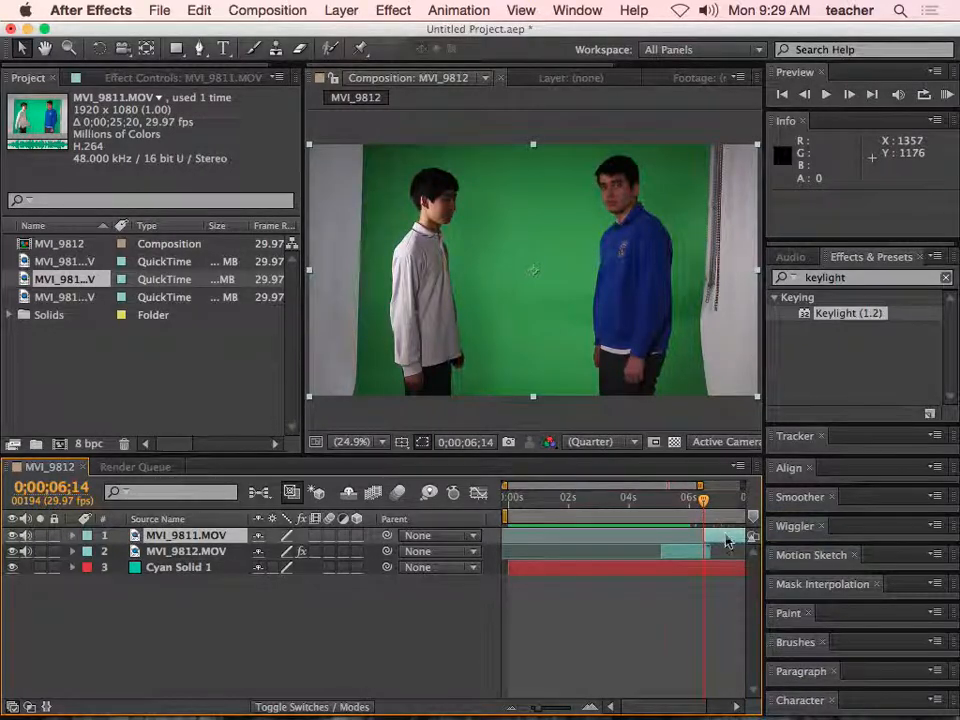
- Slide and trim the MVI_9811.MOV layer to run from 0;00;02;11 to 0;00;05;02, and scrub to 0;00;02;29
{"action": "left_click_drag", "start_coordinate": [715, 538], "coordinate": [534, 538]}
{"action": "left_click_drag", "start_coordinate": [681, 508], "coordinate": [592, 508]}
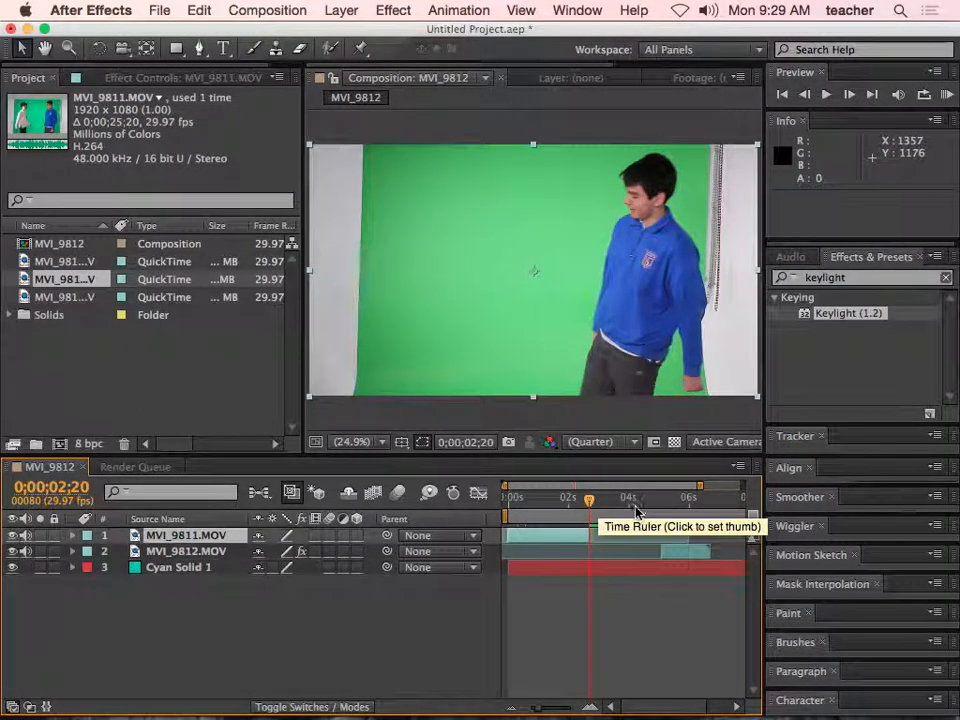
{"action": "left_click_drag", "start_coordinate": [568, 538], "coordinate": [639, 538]}
{"action": "left_click_drag", "start_coordinate": [591, 502], "coordinate": [600, 503]}
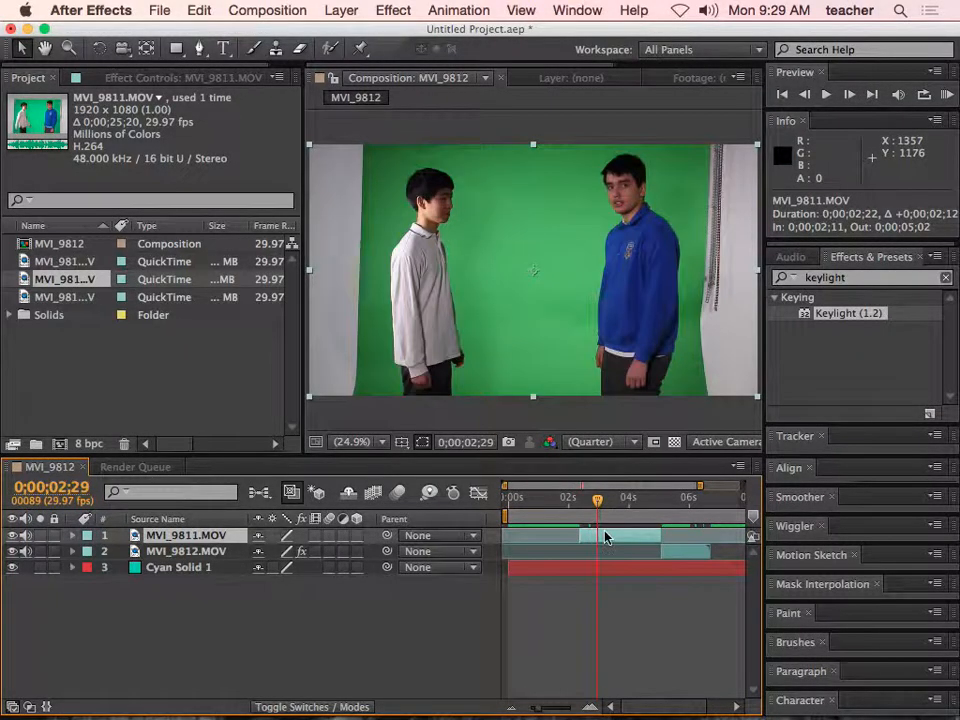
- Draw a closed eight-point Pen mask on MVI_9811.MOV around both actors, cutting off the area beside the green screen behind the blue-shirted actor
{"action": "left_click", "coordinate": [199, 48]}
{"action": "left_click", "coordinate": [377, 160]}
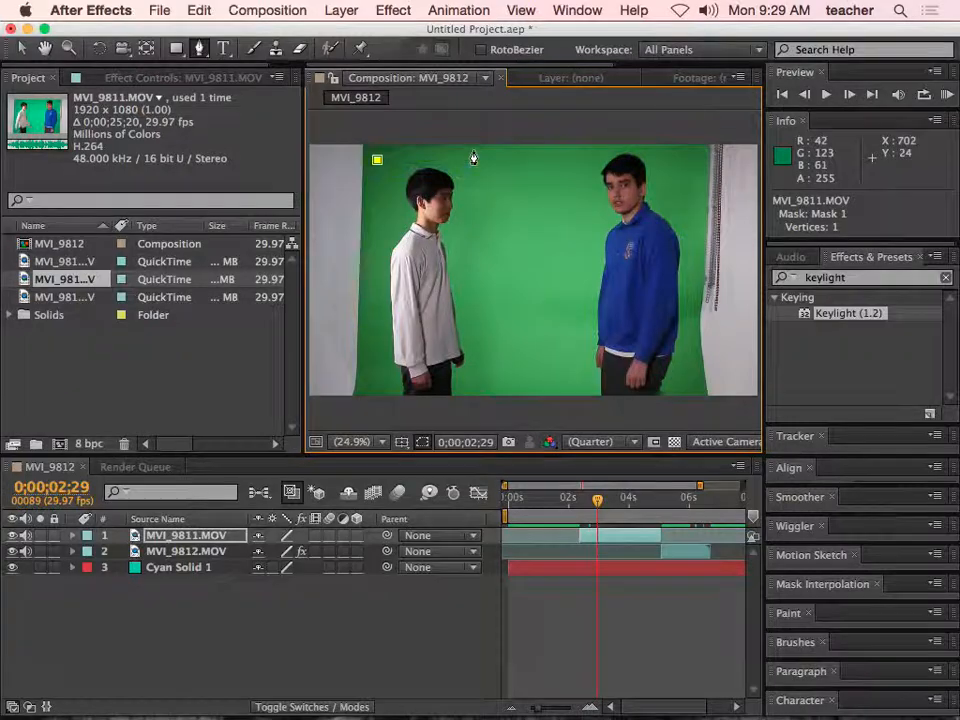
{"action": "left_click", "coordinate": [471, 150]}
{"action": "left_click", "coordinate": [692, 153]}
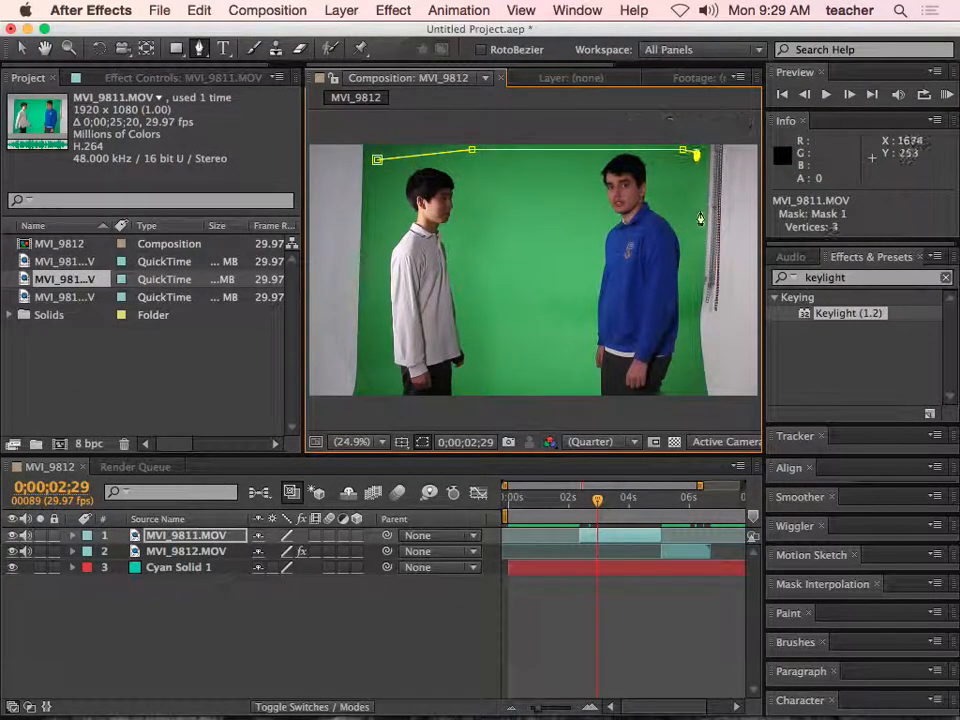
{"action": "left_click", "coordinate": [693, 396]}
{"action": "left_click", "coordinate": [415, 401]}
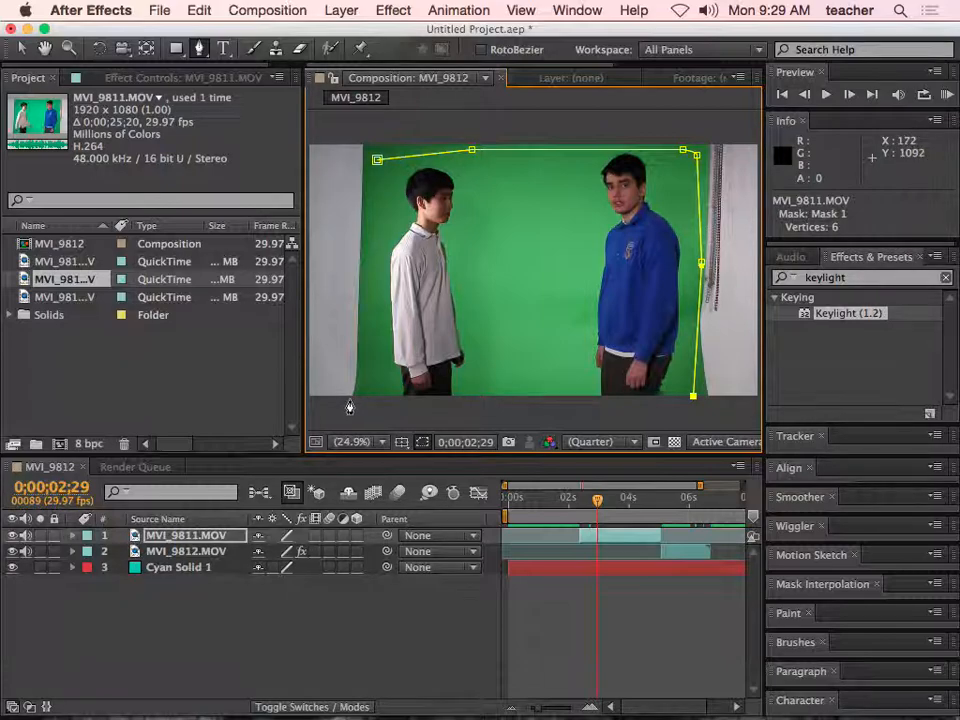
{"action": "left_click", "coordinate": [309, 397]}
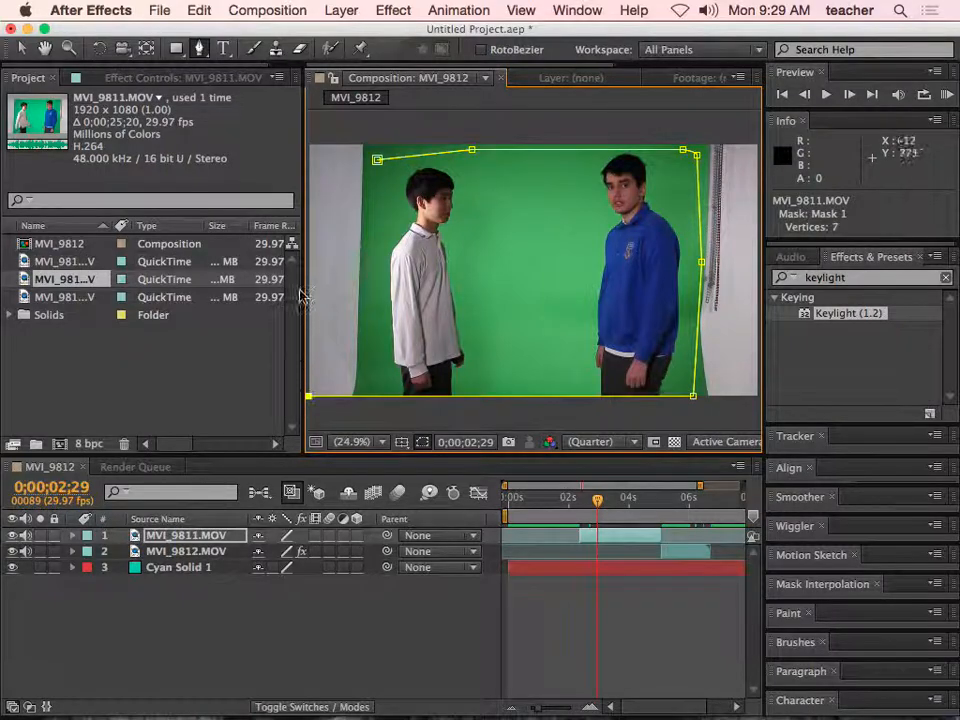
{"action": "left_click", "coordinate": [309, 182]}
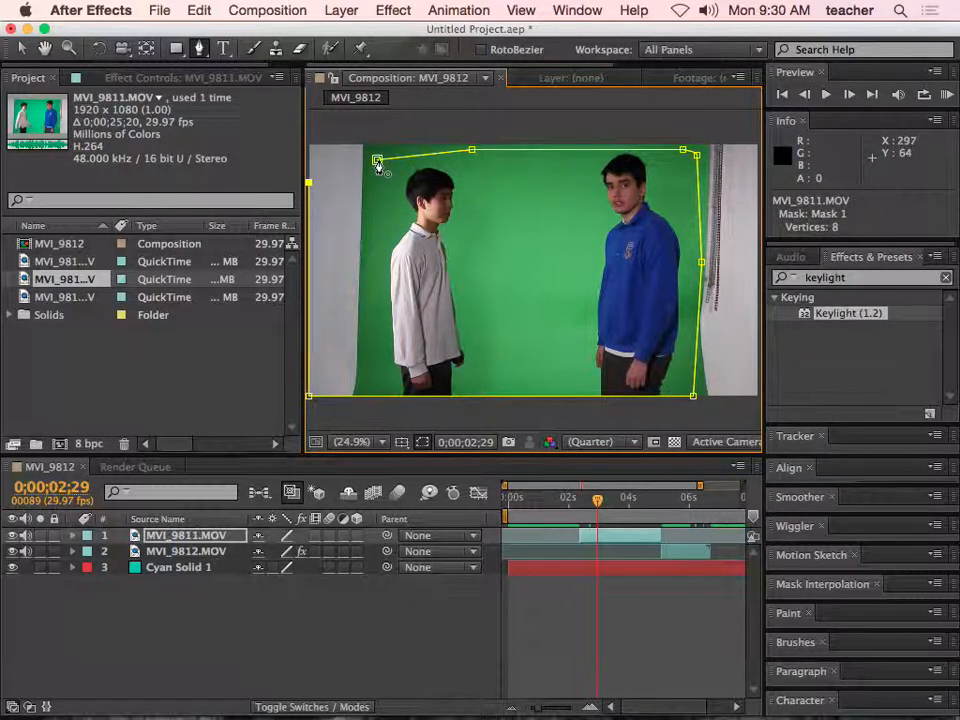
{"action": "left_click", "coordinate": [377, 162]}
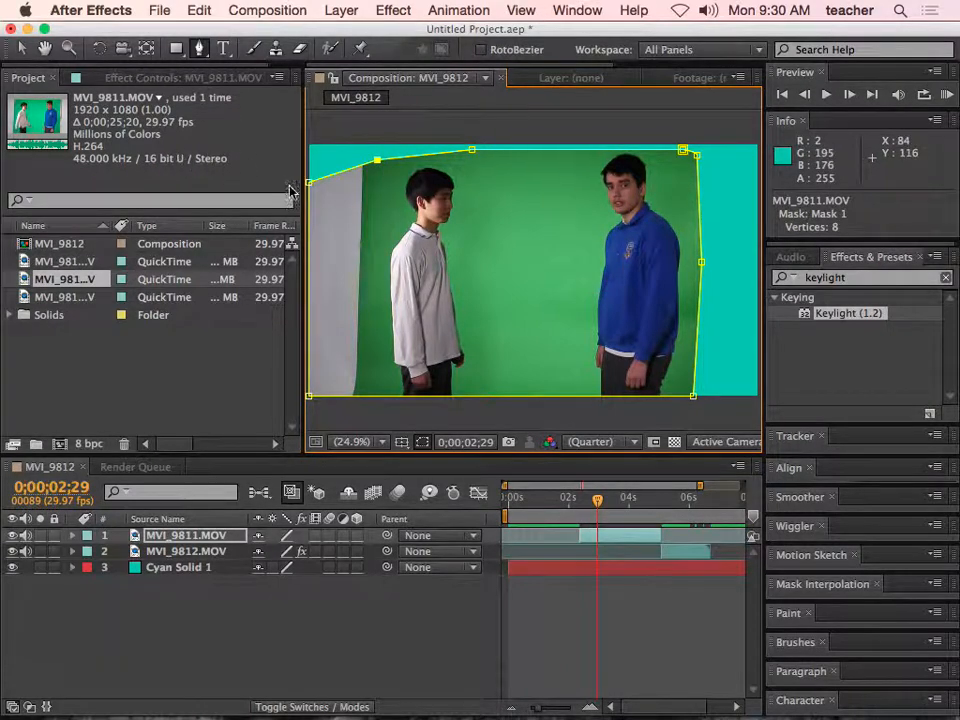
- Apply Keylight (1.2) to MVI_9811.MOV, sample the green backdrop as Screen Colour, and set Screen Gain to 130
{"action": "left_click_drag", "start_coordinate": [810, 315], "coordinate": [537, 262]}
{"action": "left_click", "coordinate": [200, 231]}
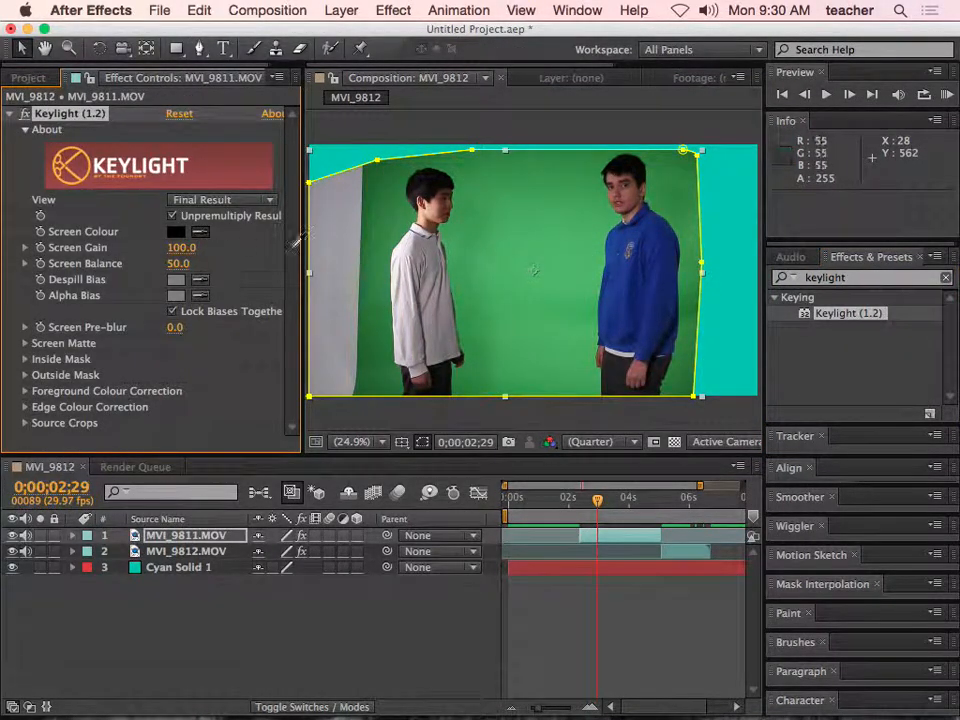
{"action": "left_click", "coordinate": [540, 266]}
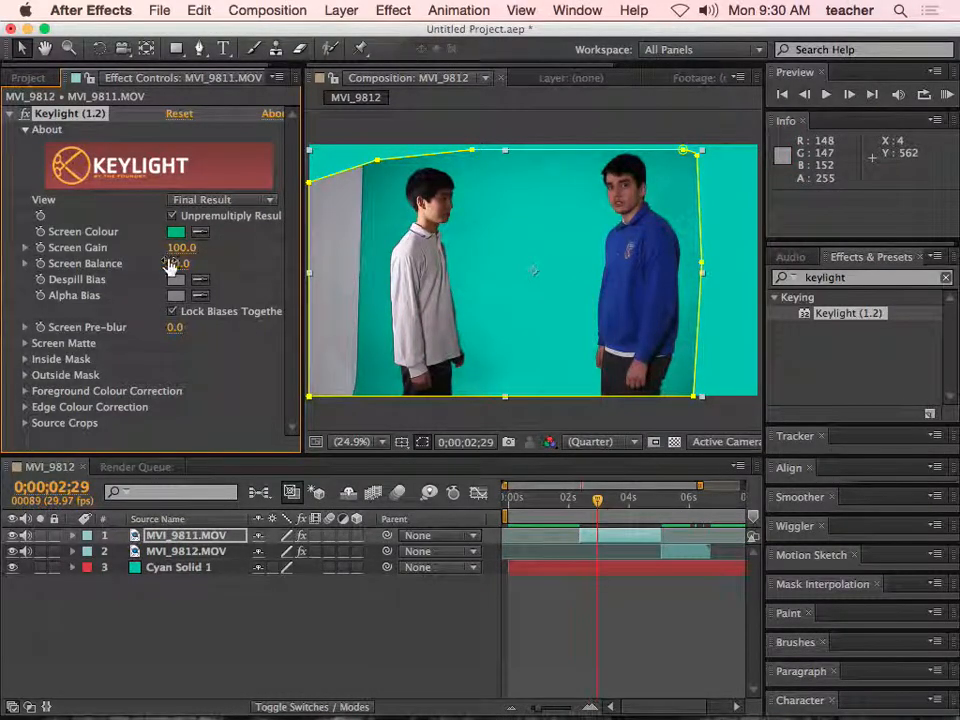
{"action": "left_click_drag", "start_coordinate": [179, 250], "coordinate": [195, 285]}
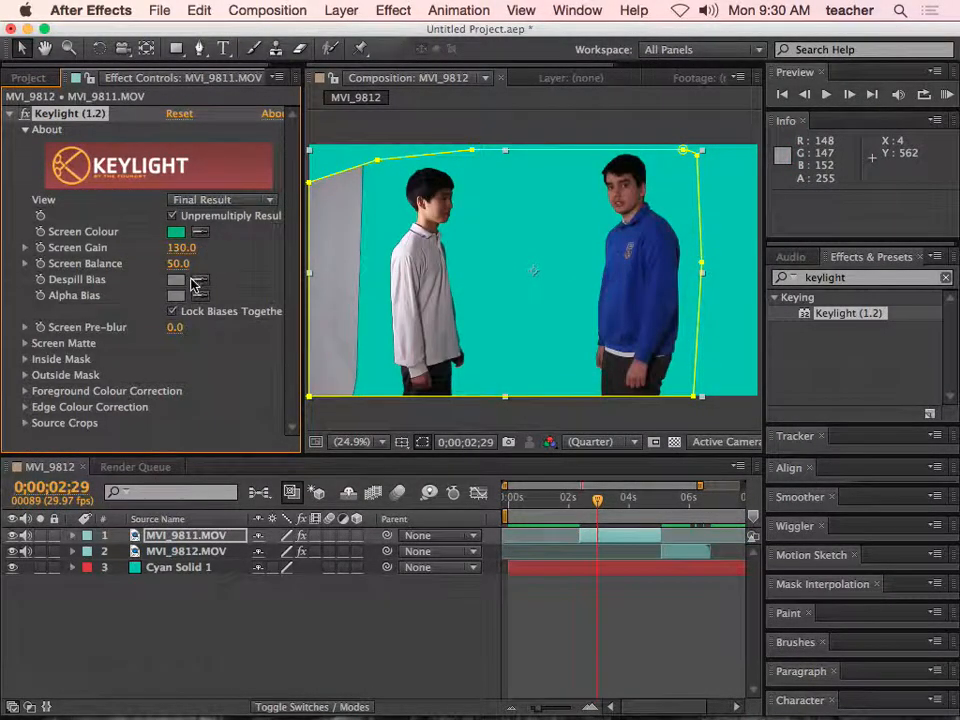
- Set Keylight's Screen Matte Clip Black to 16 and scrub to 0;00;04;06 to check the key
{"action": "left_click", "coordinate": [25, 375]}
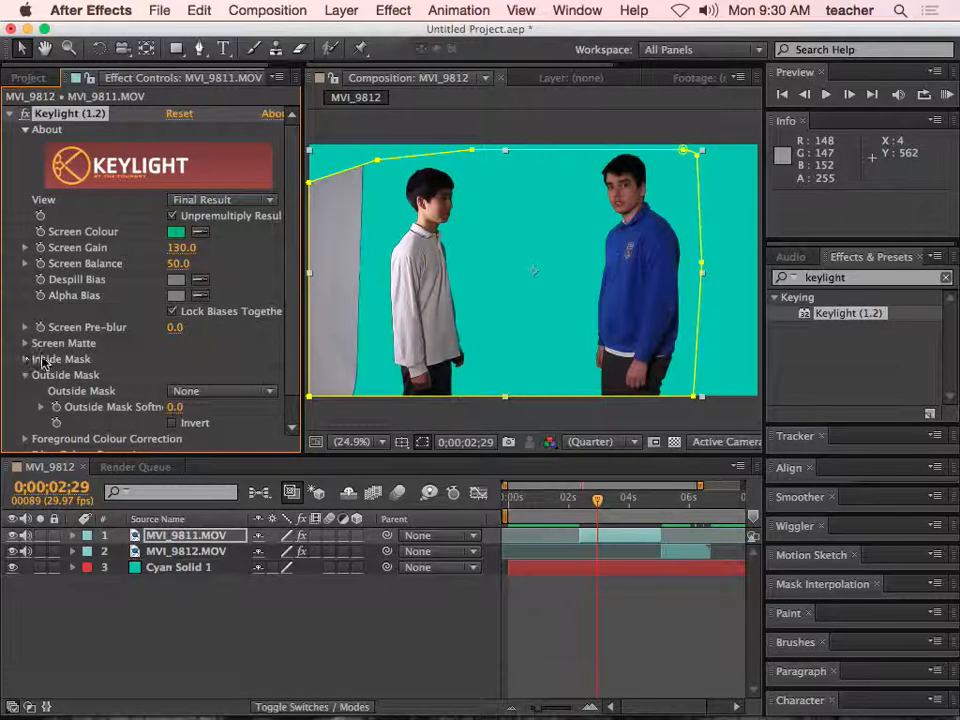
{"action": "left_click", "coordinate": [25, 343]}
{"action": "scroll", "coordinate": [27, 350], "scroll_direction": "down", "scroll_amount": 2}
{"action": "left_click_drag", "start_coordinate": [173, 316], "coordinate": [188, 316]}
{"action": "left_click_drag", "start_coordinate": [597, 498], "coordinate": [635, 508]}
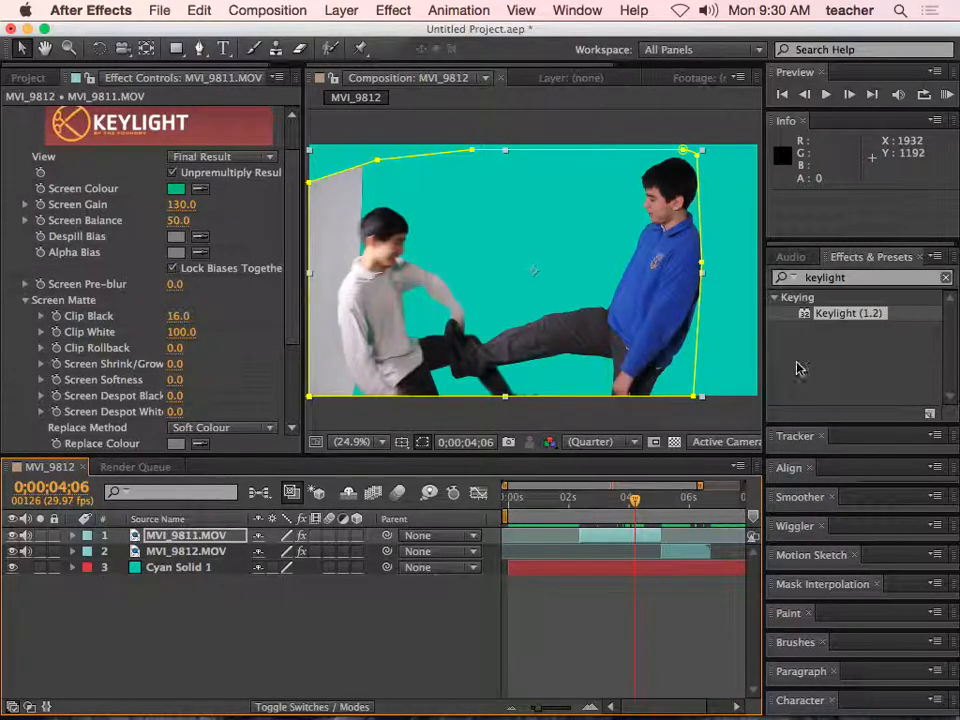
- Try keying out the grey wall with a second Keylight effect at Screen Balance 100, and delete that effect
{"action": "left_click_drag", "start_coordinate": [801, 313], "coordinate": [370, 263]}
{"action": "left_click", "coordinate": [199, 256]}
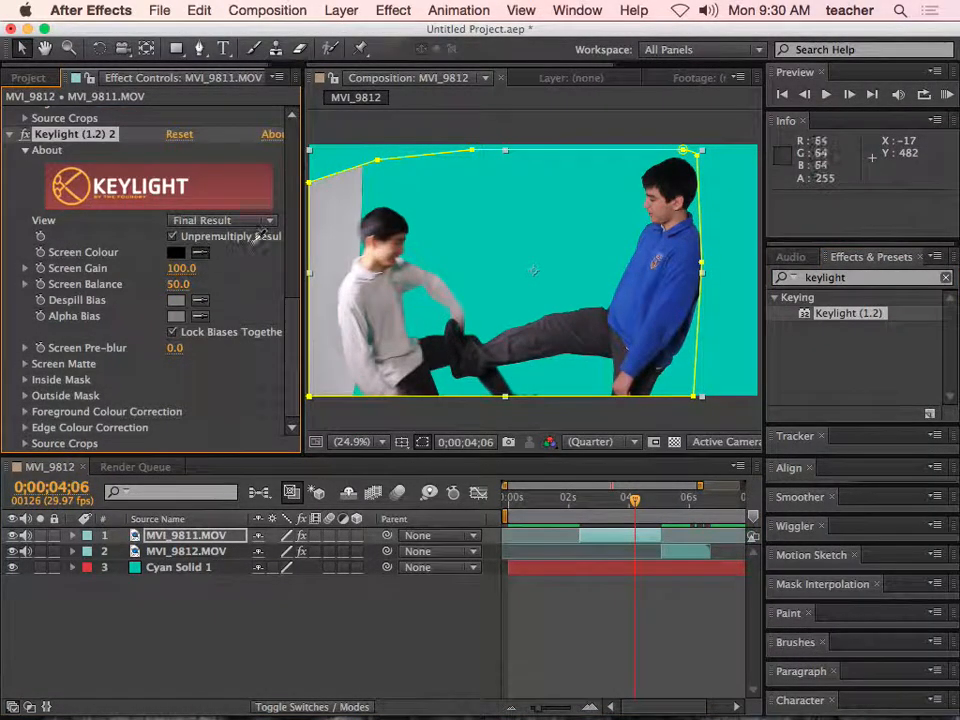
{"action": "left_click", "coordinate": [325, 224]}
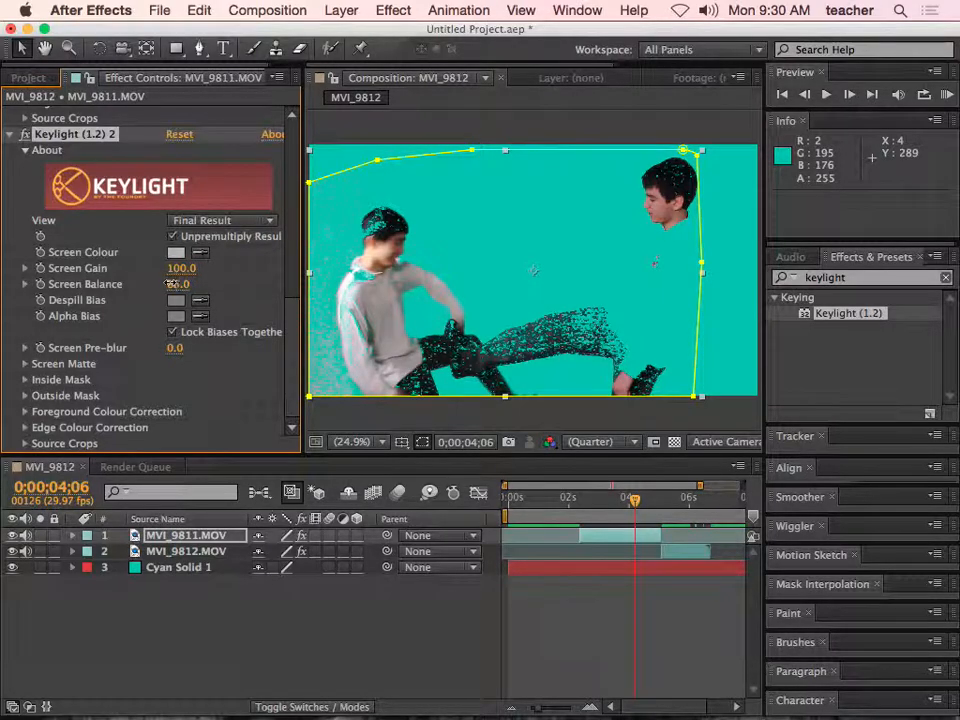
{"action": "left_click_drag", "start_coordinate": [160, 284], "coordinate": [219, 284]}
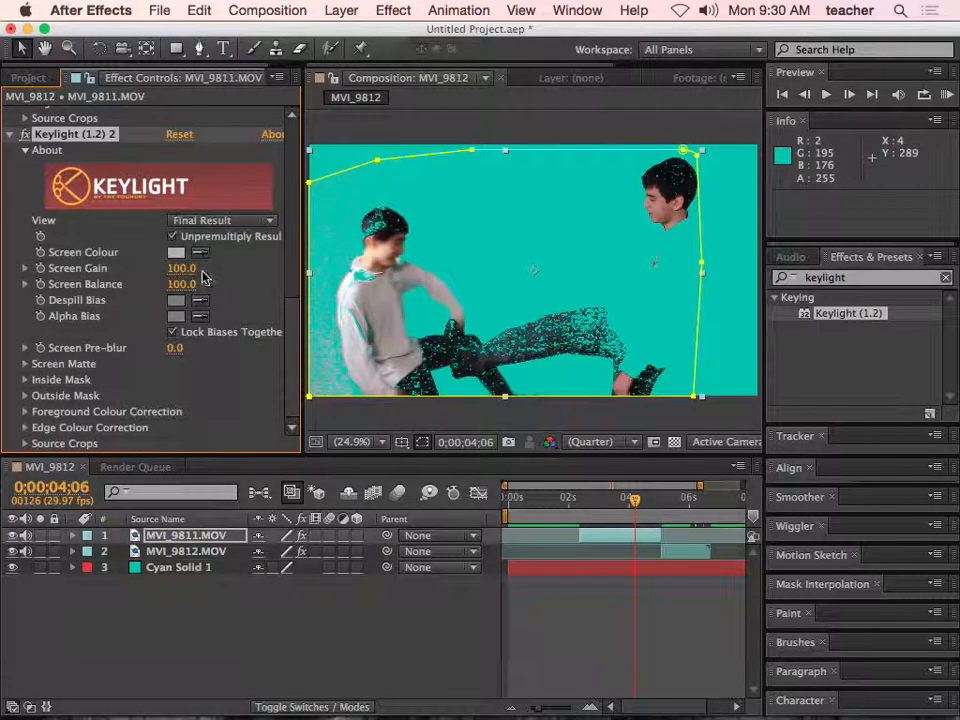
{"action": "left_click", "coordinate": [26, 364]}
{"action": "left_click_drag", "start_coordinate": [176, 316], "coordinate": [124, 318]}
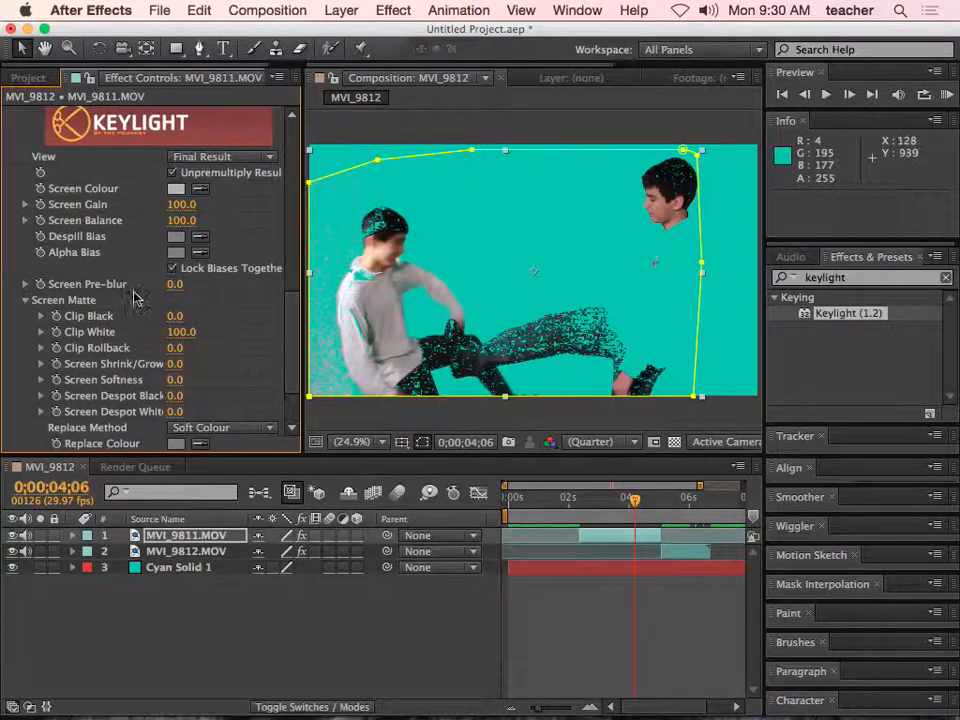
{"action": "left_click_drag", "start_coordinate": [291, 321], "coordinate": [293, 268]}
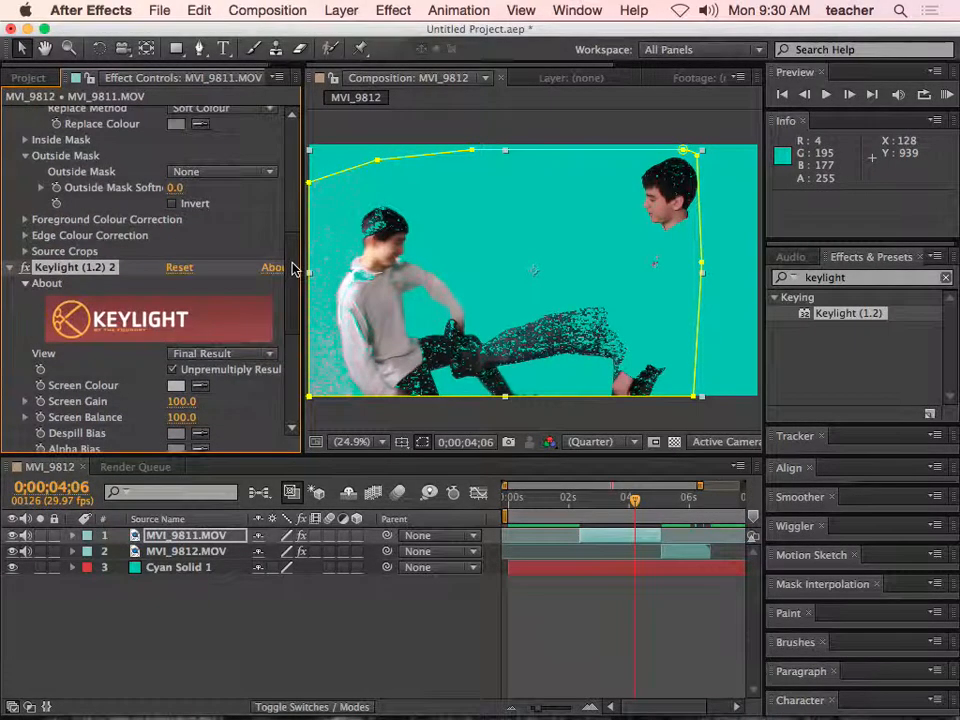
{"action": "key", "text": "Delete"}
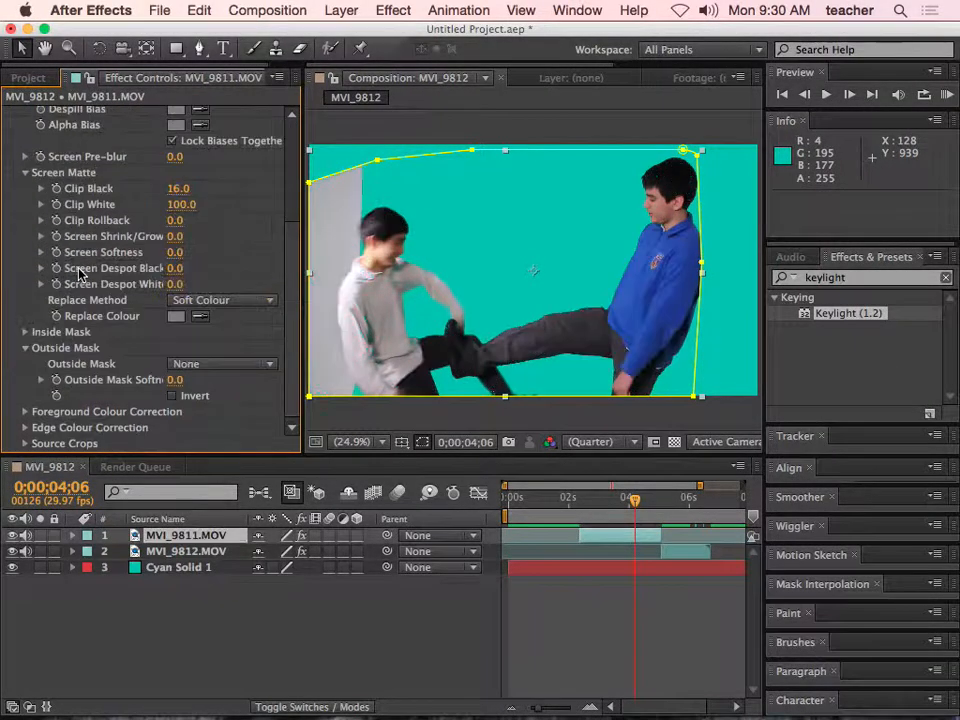
- Preview the composition from 0;00;00;27 and save the project to the Desktop as keying
{"action": "left_click_drag", "start_coordinate": [637, 507], "coordinate": [537, 500]}
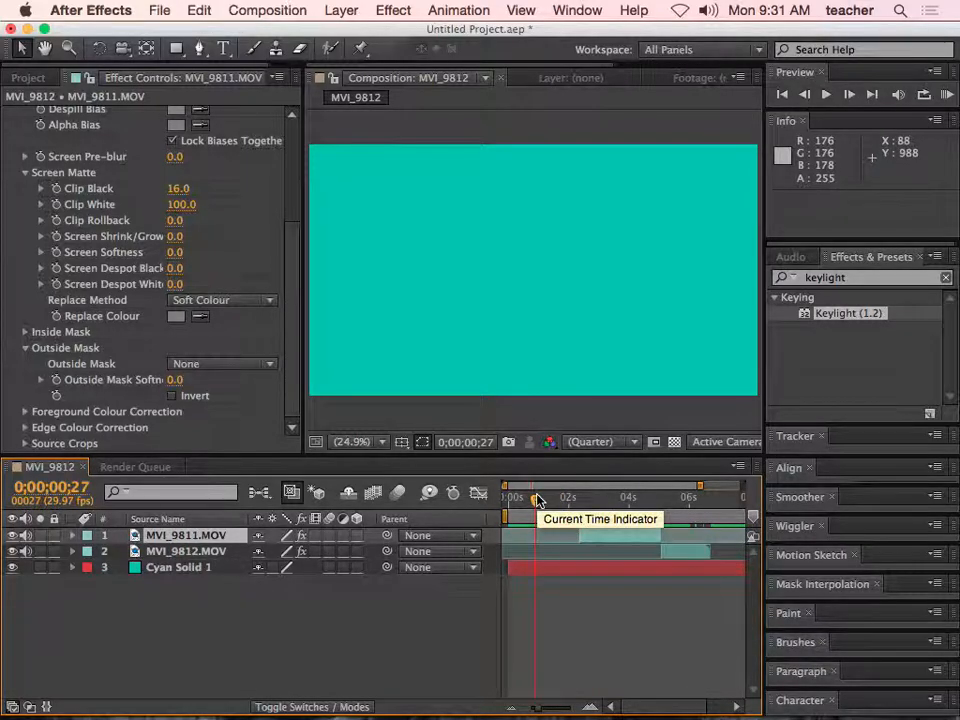
{"action": "key", "text": "space"}
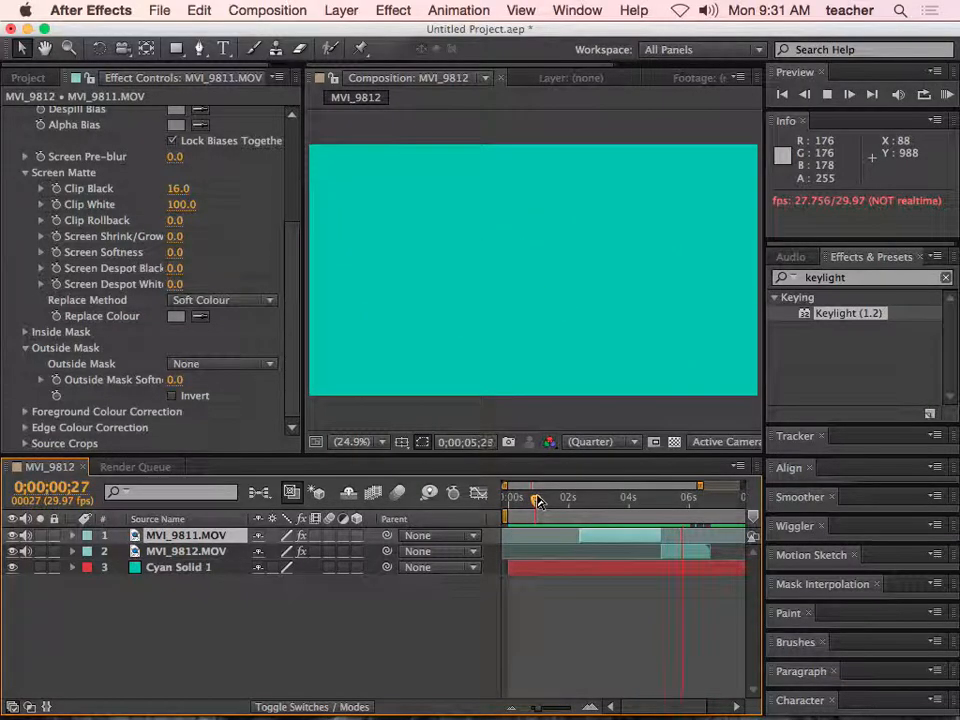
{"action": "key", "text": "super+s"}
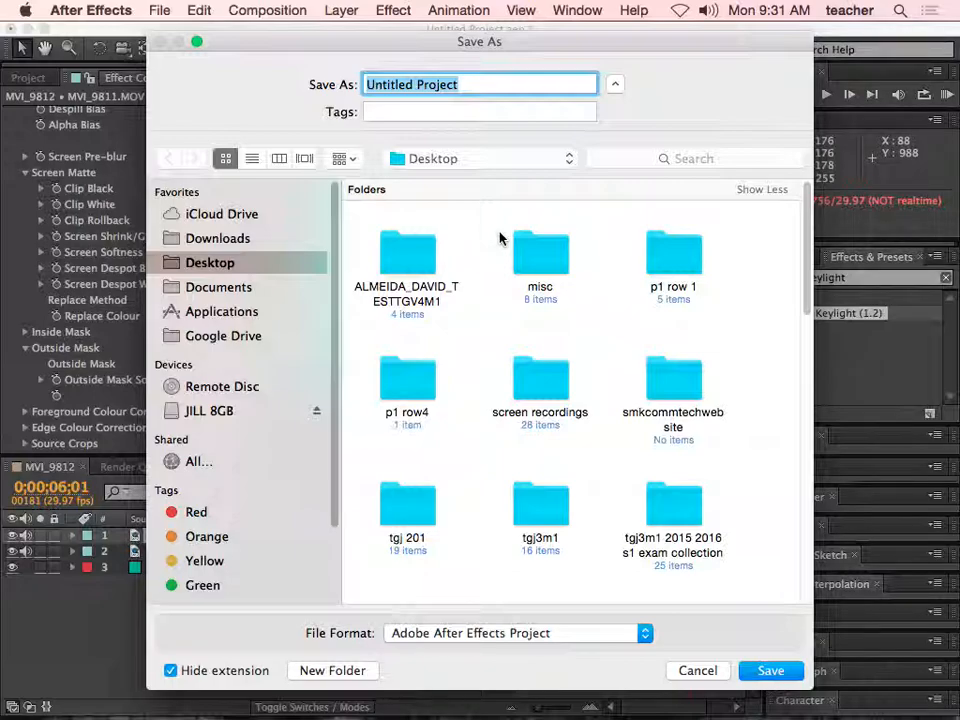
{"action": "type", "text": "keying"}
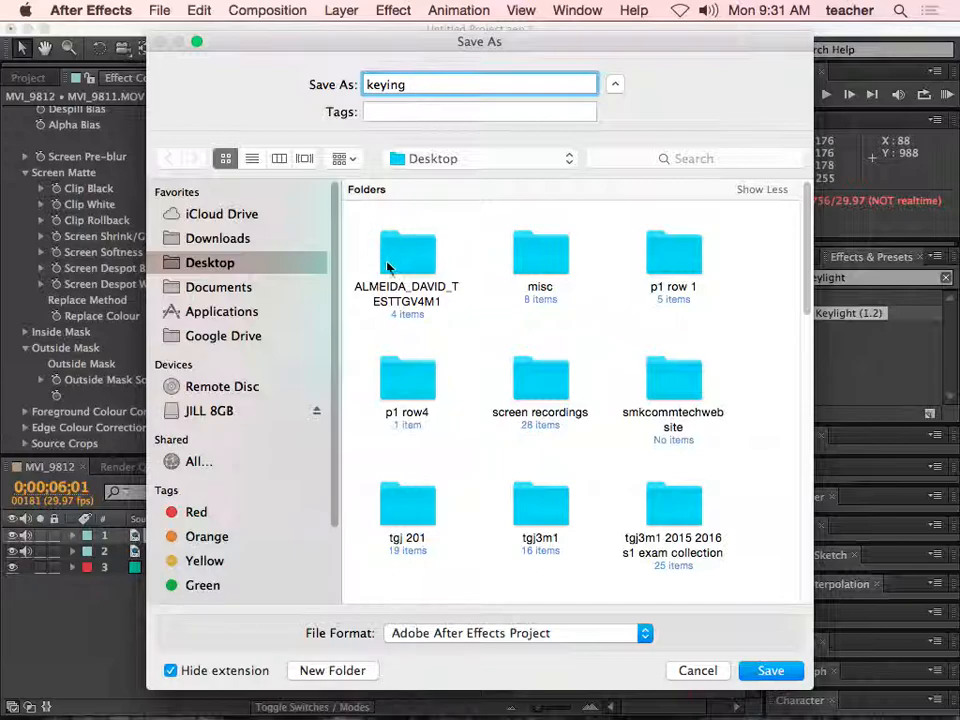
{"action": "left_click", "coordinate": [770, 670]}
- Add the MVI_9812 composition to the Render Queue and accept its render settings with Best quality and Full resolution
{"action": "mouse_move", "coordinate": [535, 714]}
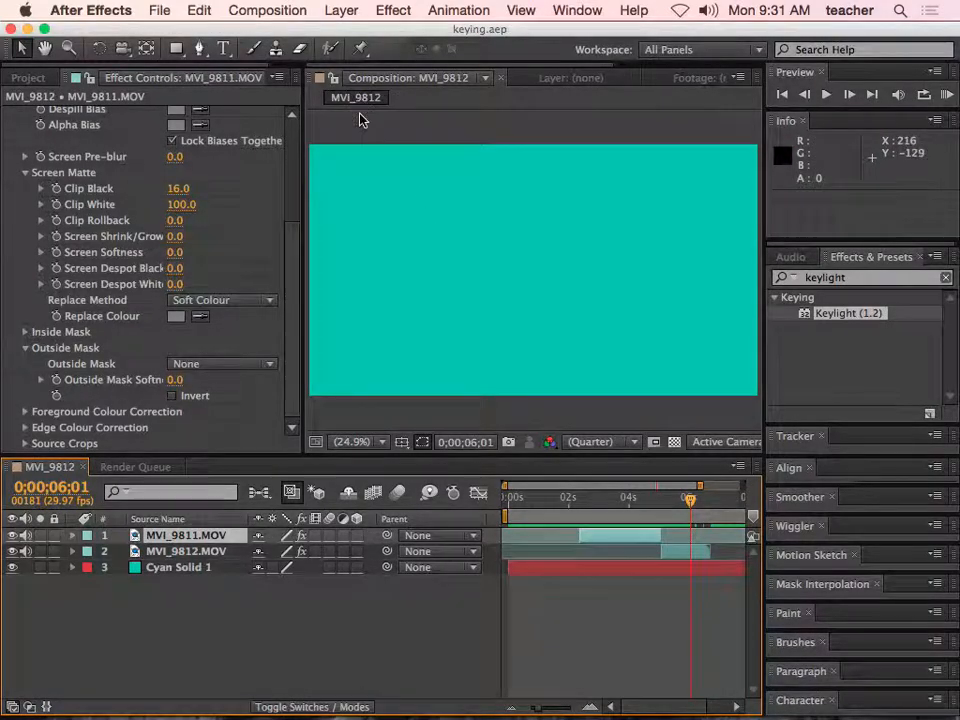
{"action": "left_click", "coordinate": [260, 11]}
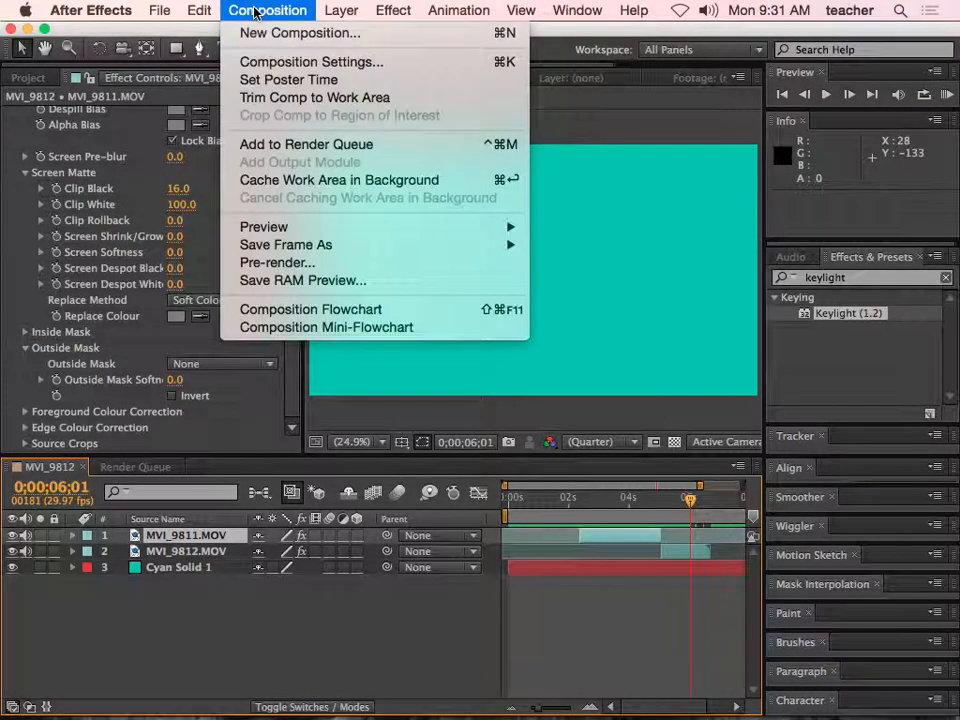
{"action": "left_click", "coordinate": [315, 150]}
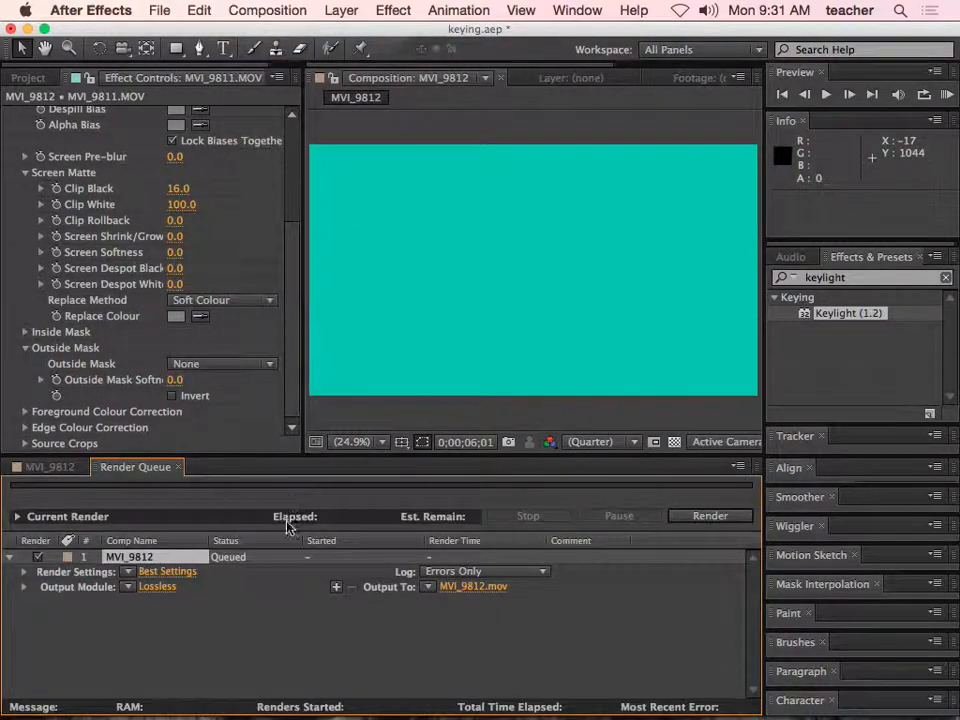
{"action": "left_click", "coordinate": [167, 572]}
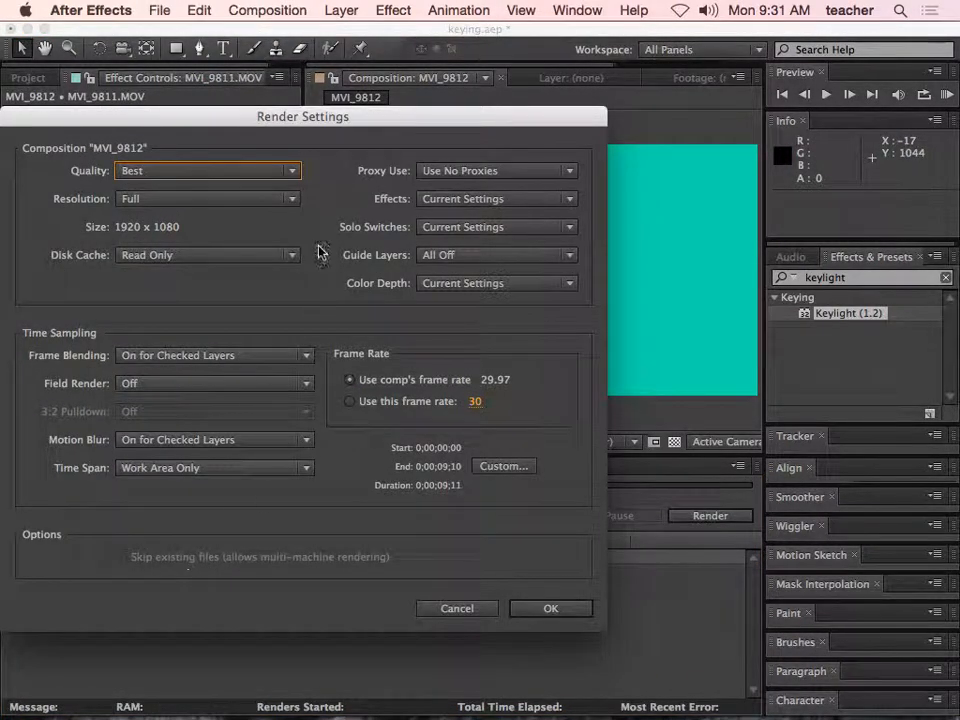
{"action": "left_click", "coordinate": [545, 608]}
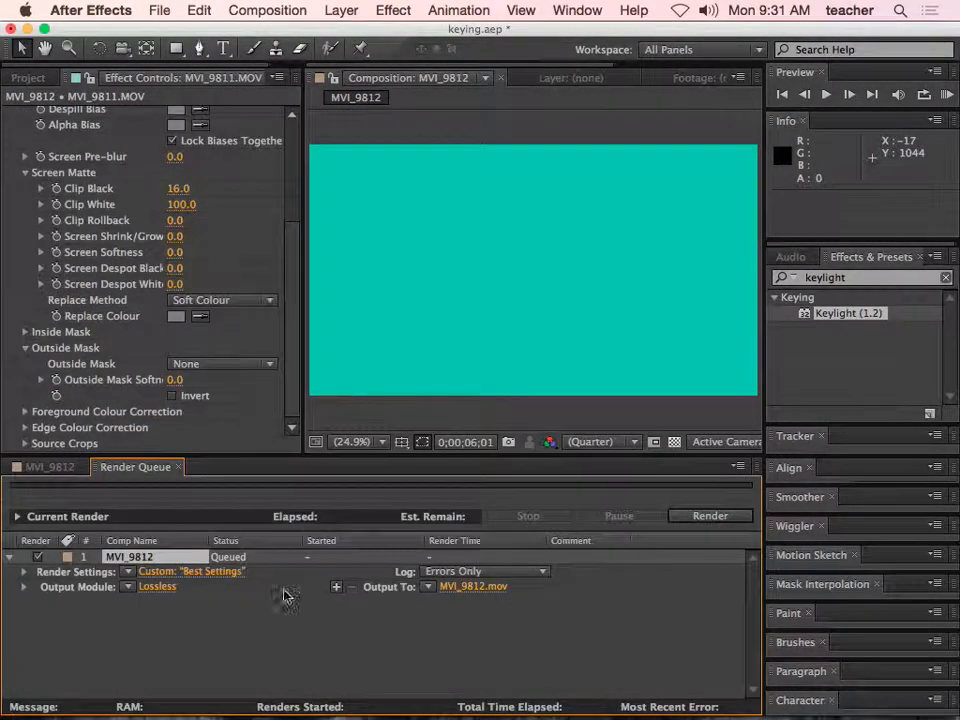
- Set the output module's format to H.264 and enable audio output at 48 kHz stereo
{"action": "left_click", "coordinate": [170, 596]}
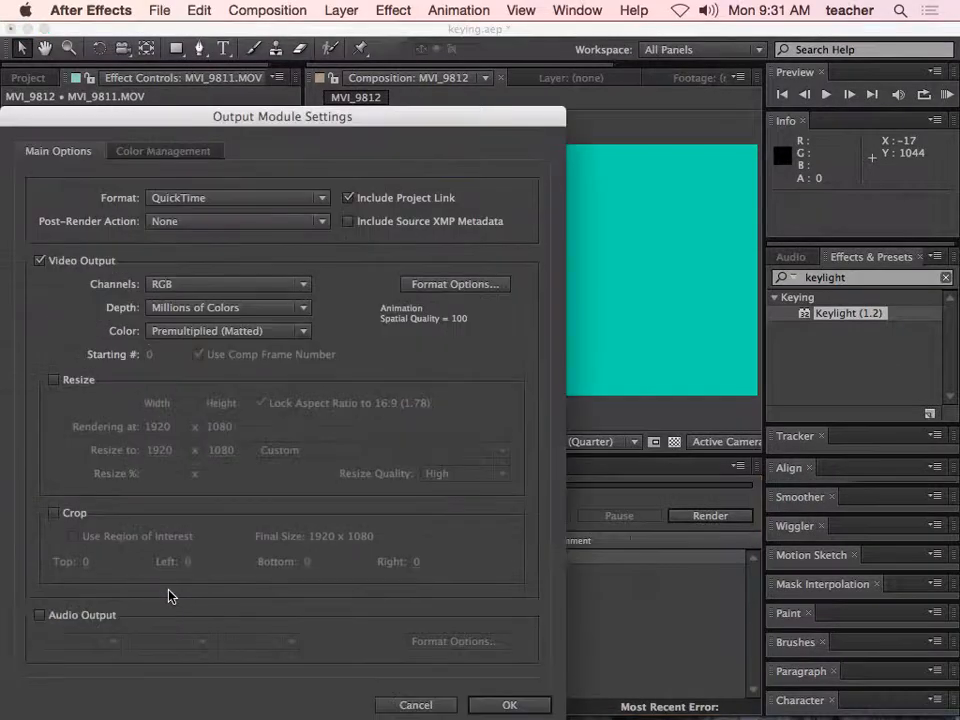
{"action": "left_click", "coordinate": [325, 200]}
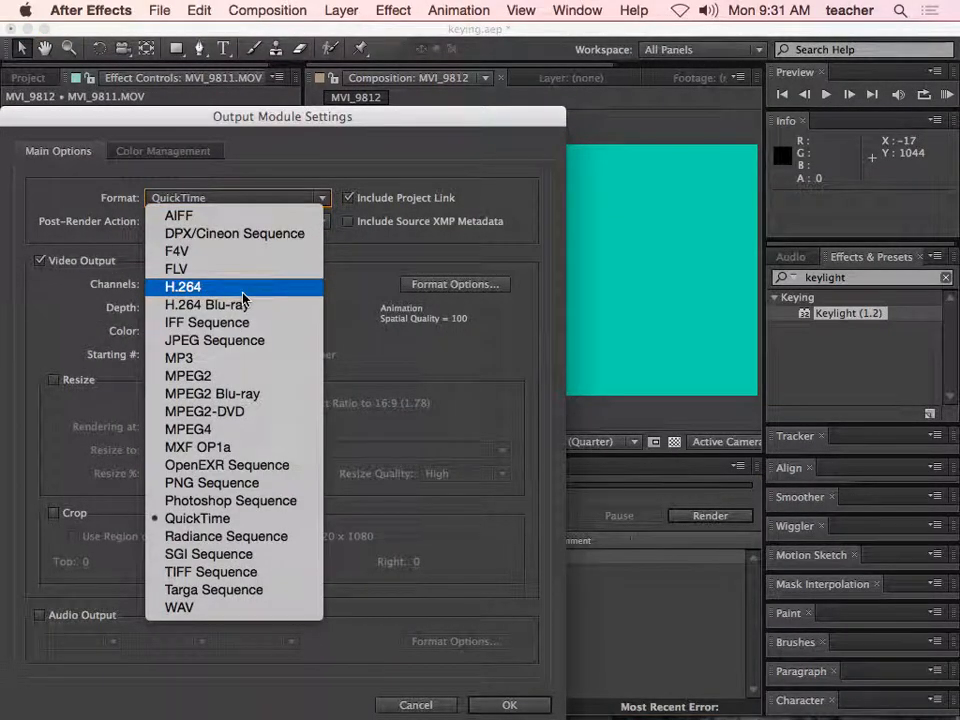
{"action": "key", "text": "Escape"}
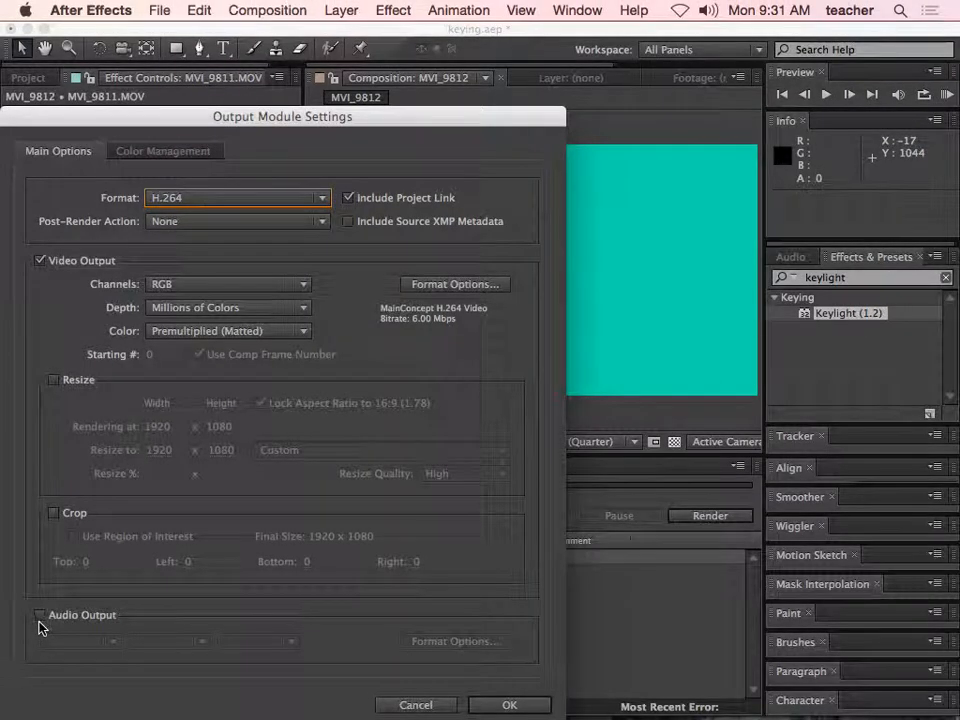
{"action": "left_click", "coordinate": [62, 591]}
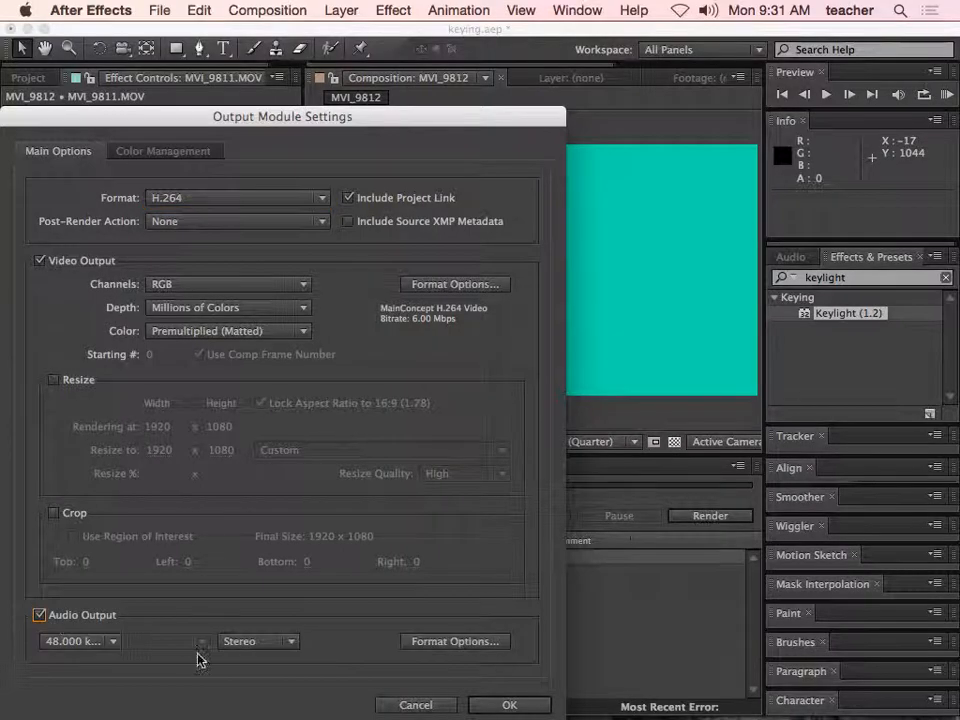
{"action": "left_click", "coordinate": [507, 705]}
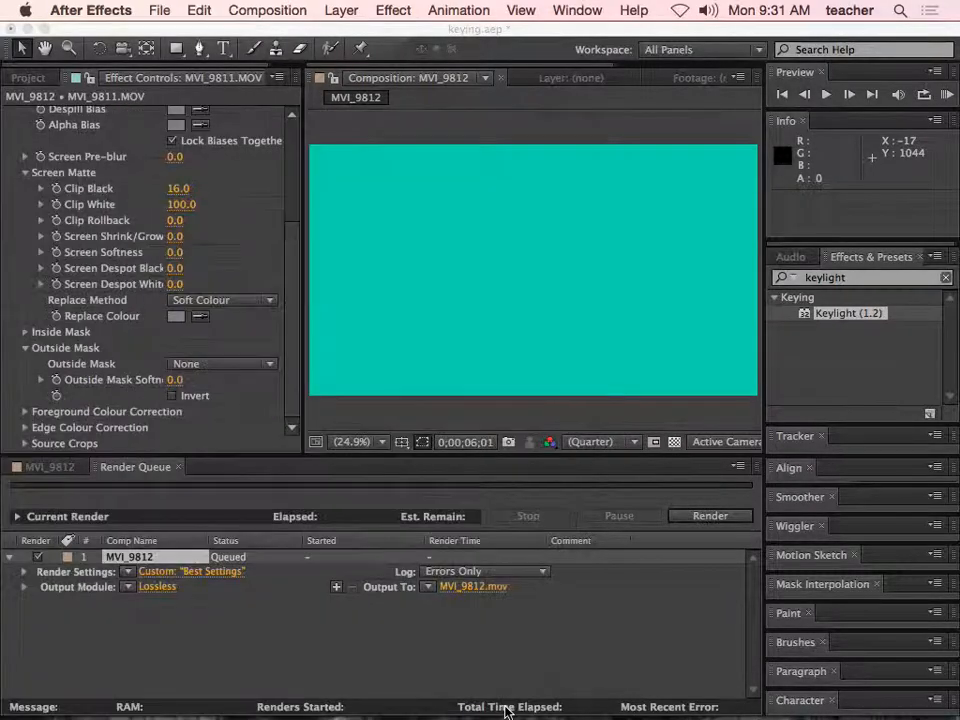
- Set the output file to last_first_task1_keying on the Desktop and start the render
{"action": "left_click", "coordinate": [474, 588]}
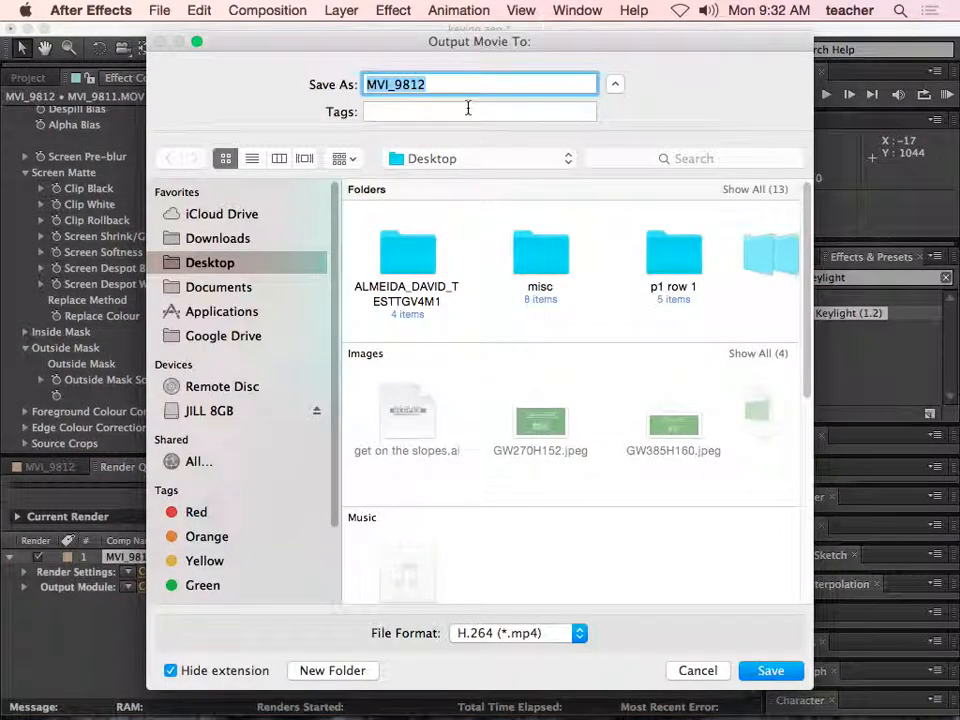
{"action": "type", "text": "last_first_task1_keying"}
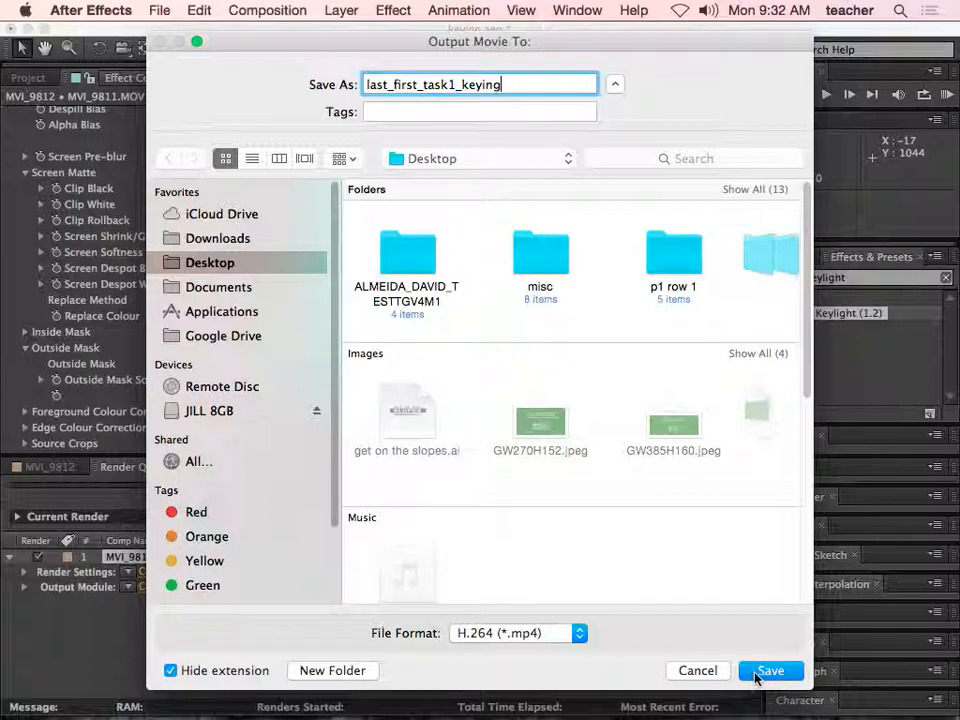
{"action": "left_click", "coordinate": [766, 671]}
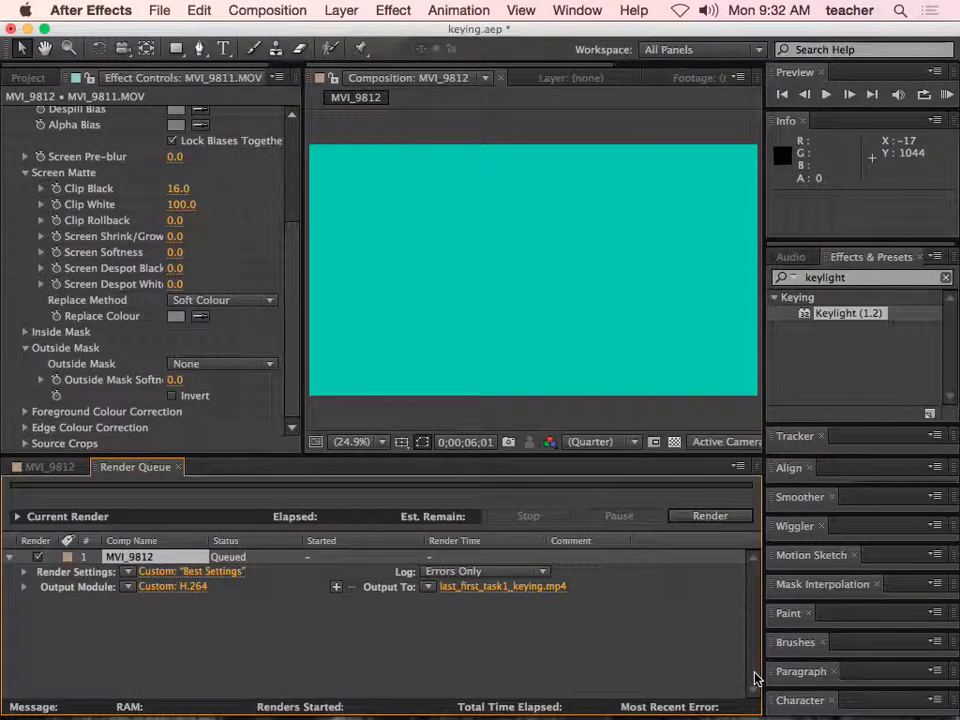
{"action": "left_click", "coordinate": [712, 517]}
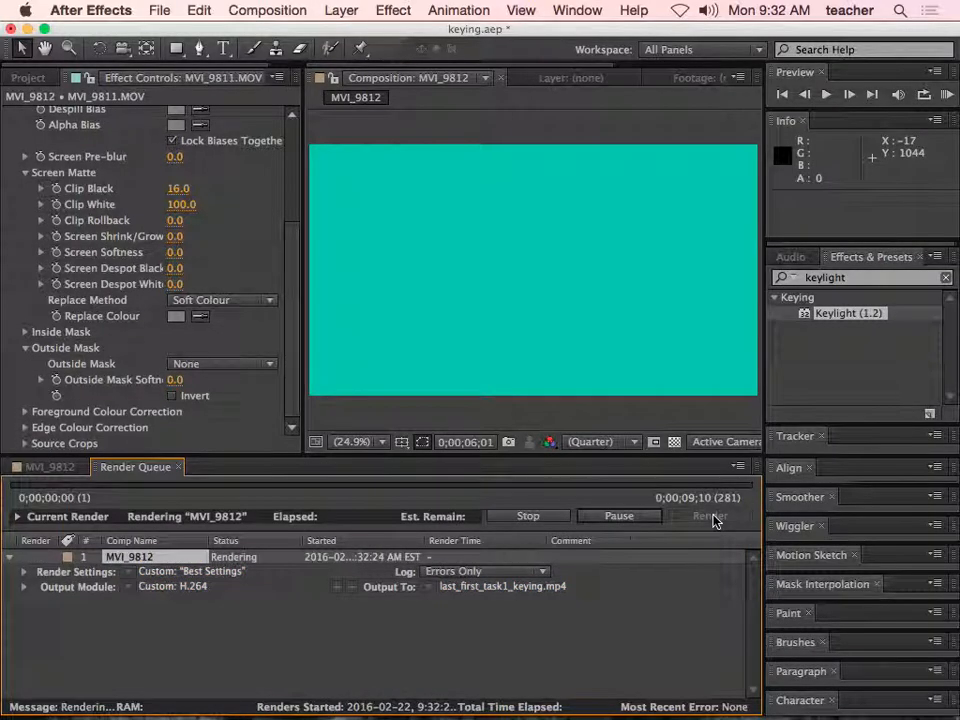